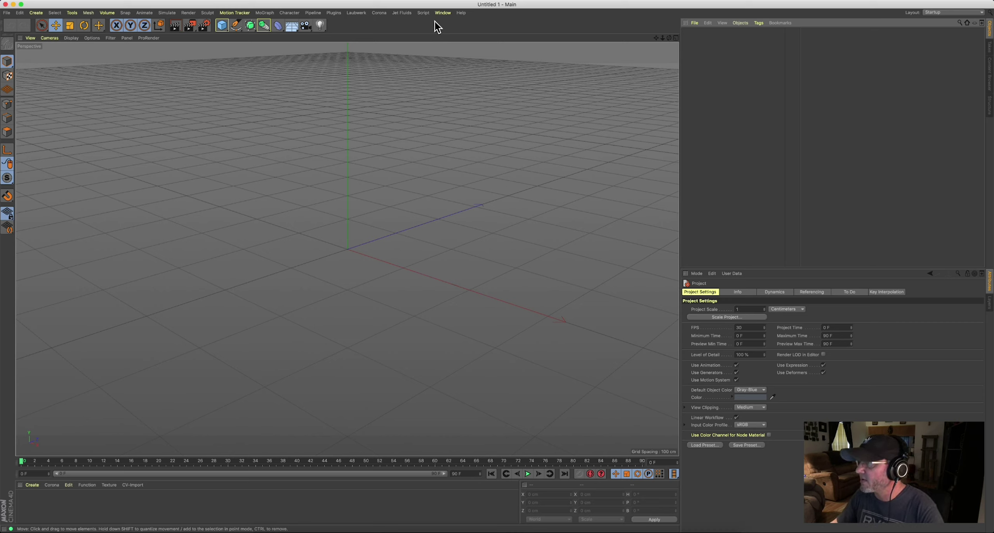
pyautogui.click(433, 23)
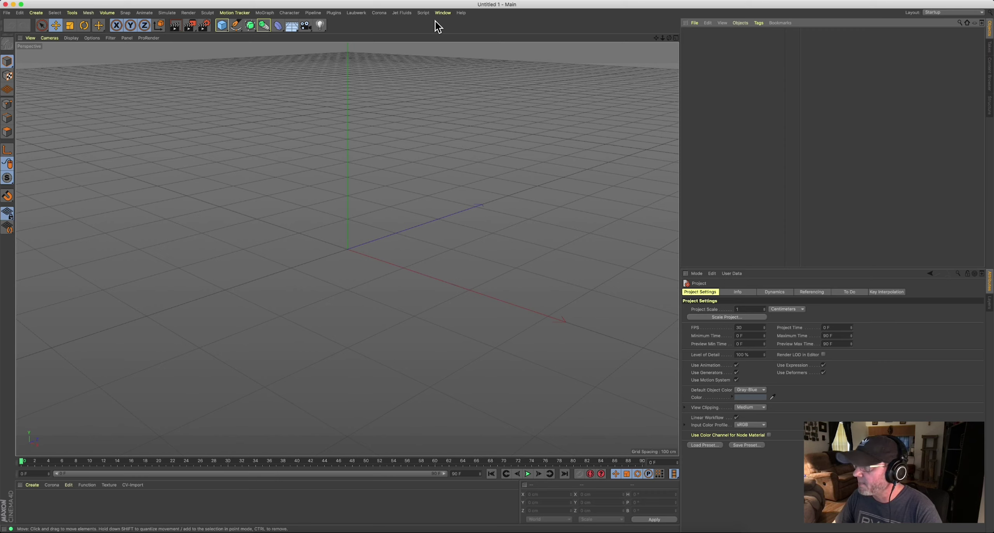
pyautogui.click(435, 21)
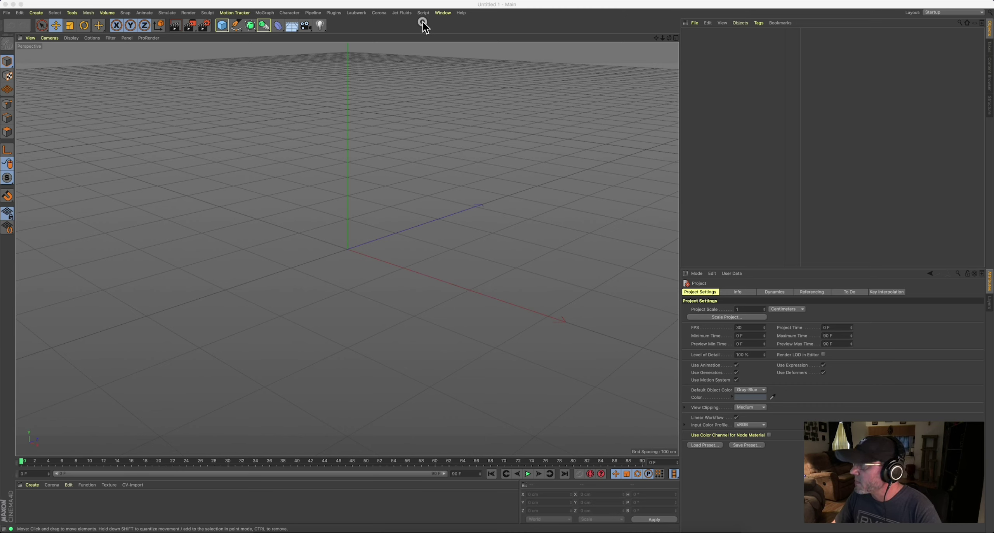
pyautogui.click(451, 6)
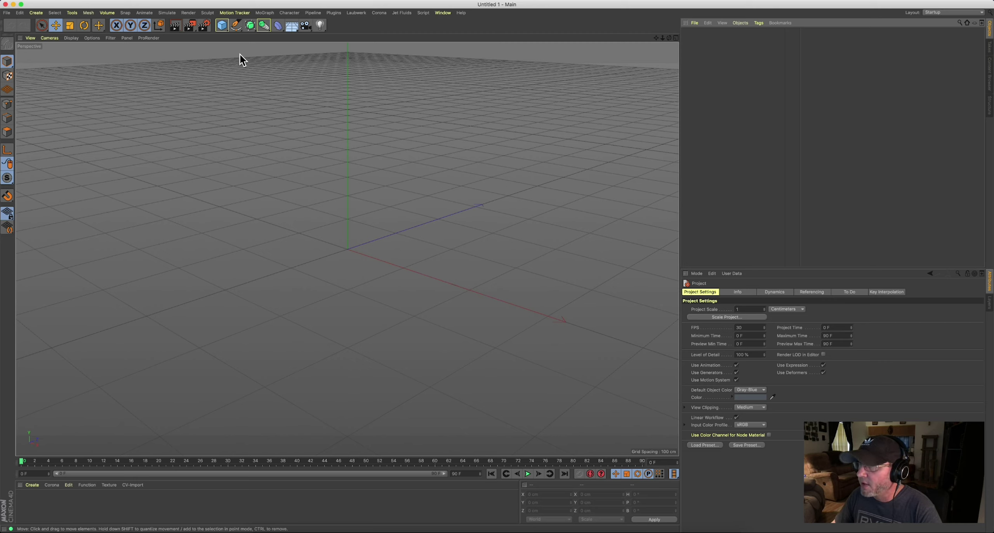
# - Add a Platonic primitive to the empty scene and delete it again
pyautogui.click(223, 25)
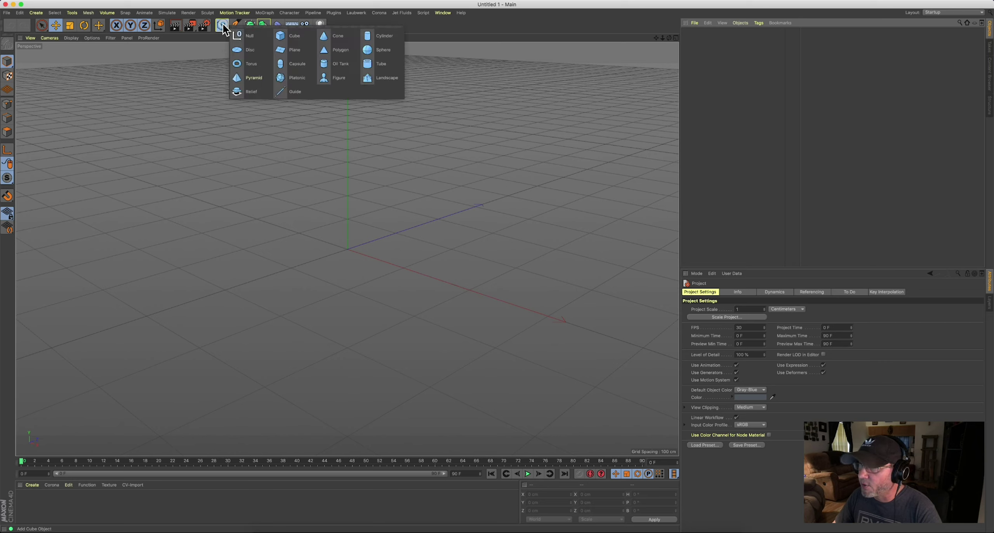
pyautogui.click(223, 33)
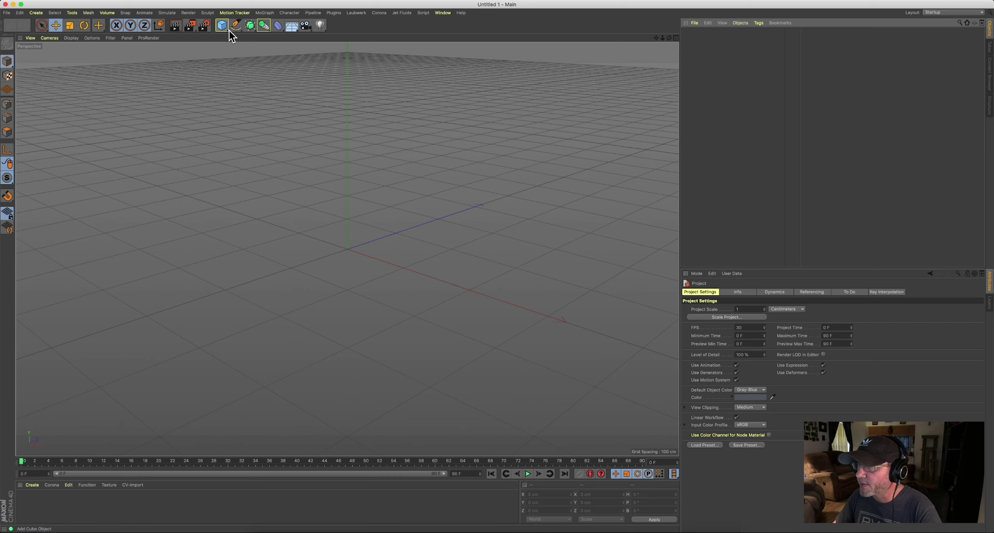
pyautogui.click(240, 29)
pyautogui.click(237, 28)
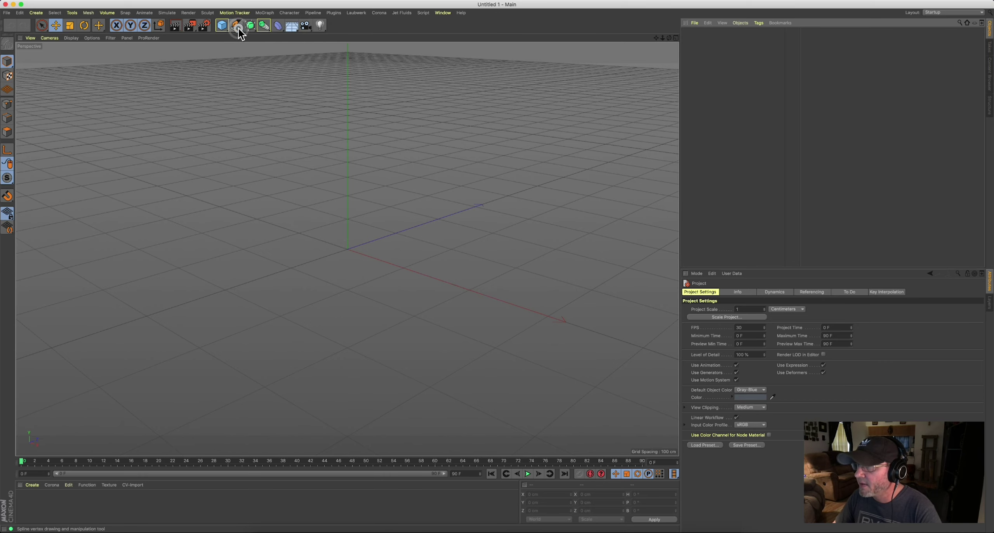
pyautogui.click(221, 28)
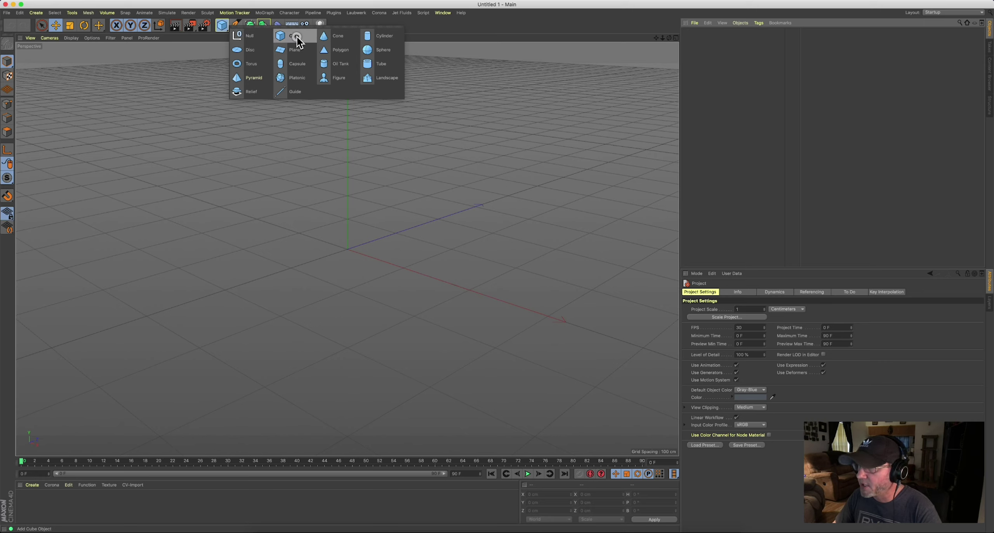
pyautogui.click(301, 79)
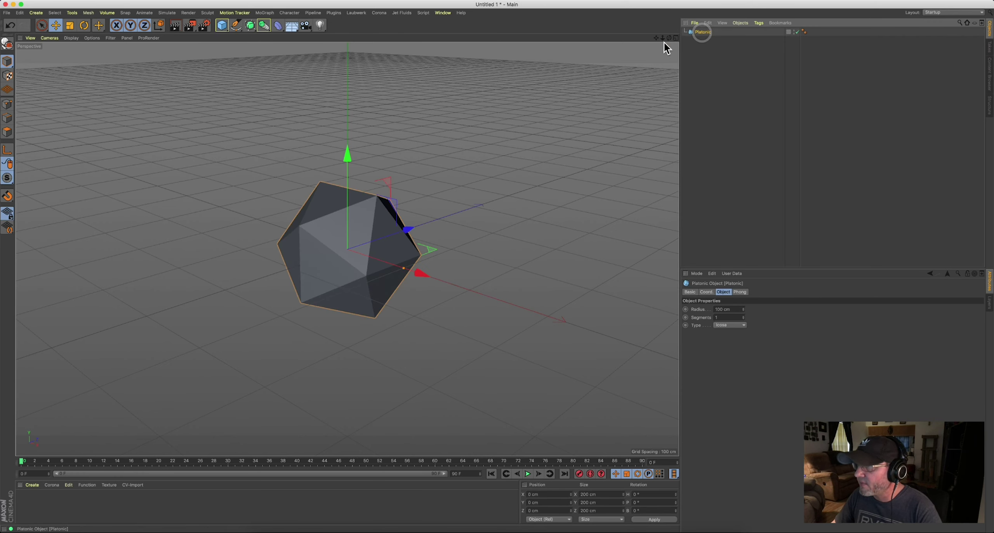
pyautogui.click(222, 26)
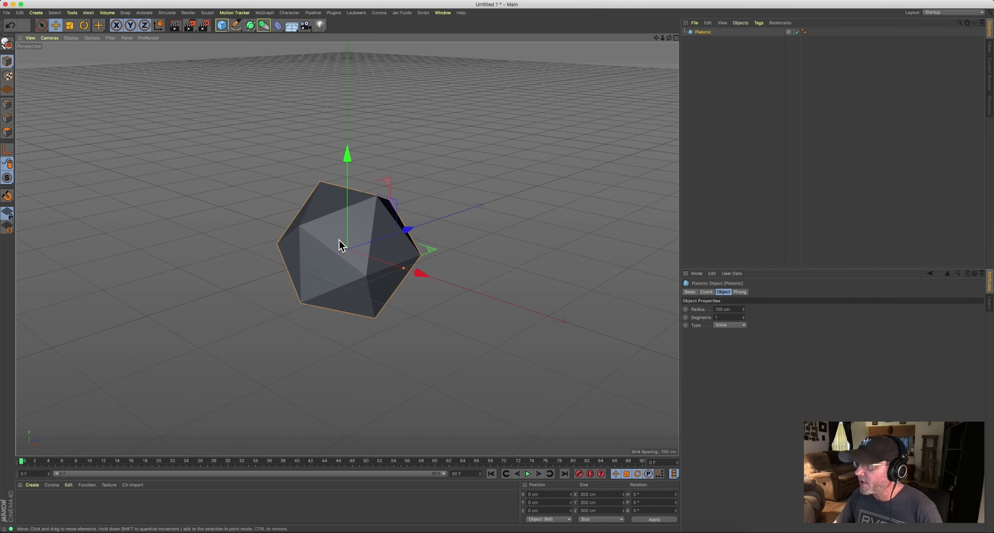
pyautogui.press('Delete')
# - Add a default cube primitive to the scene
pyautogui.click(222, 25)
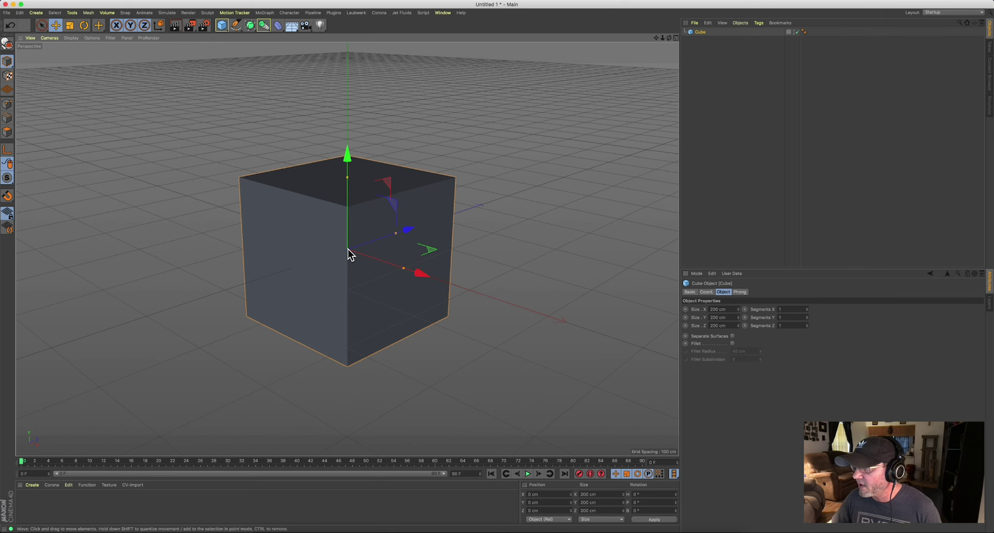
pyautogui.moveTo(348, 252)
pyautogui.keyDown('alt'); pyautogui.mouseDown()
pyautogui.moveTo(406, 245)
pyautogui.moveTo(288, 238)
pyautogui.moveTo(356, 245)
pyautogui.moveTo(362, 257)
pyautogui.moveTo(348, 251)
pyautogui.mouseUp(); pyautogui.keyUp('alt')
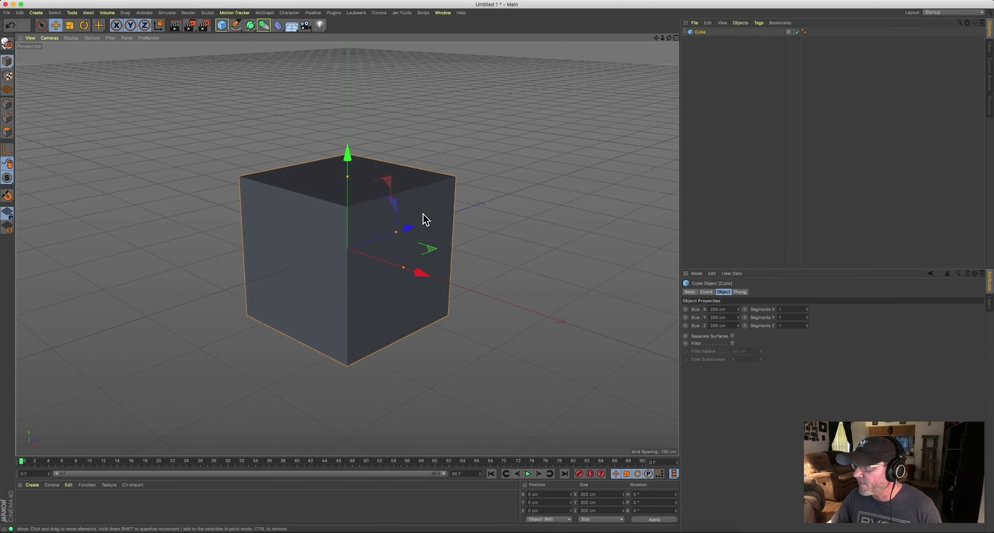
pyautogui.keyDown('alt'); pyautogui.moveTo(440, 150); pyautogui.dragTo(185, 169); pyautogui.keyUp('alt')
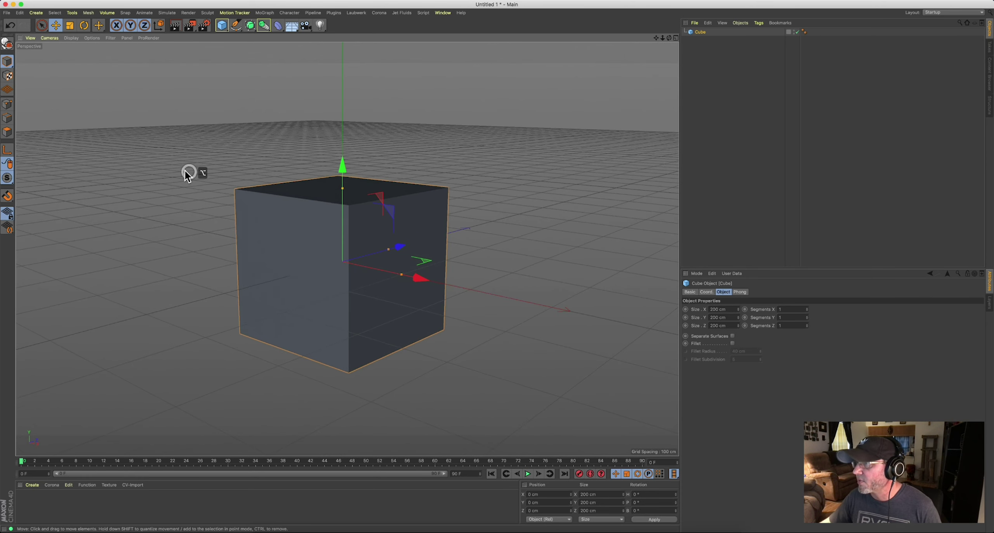
pyautogui.keyDown('alt'); pyautogui.moveTo(374, 250); pyautogui.dragTo(369, 269); pyautogui.keyUp('alt')
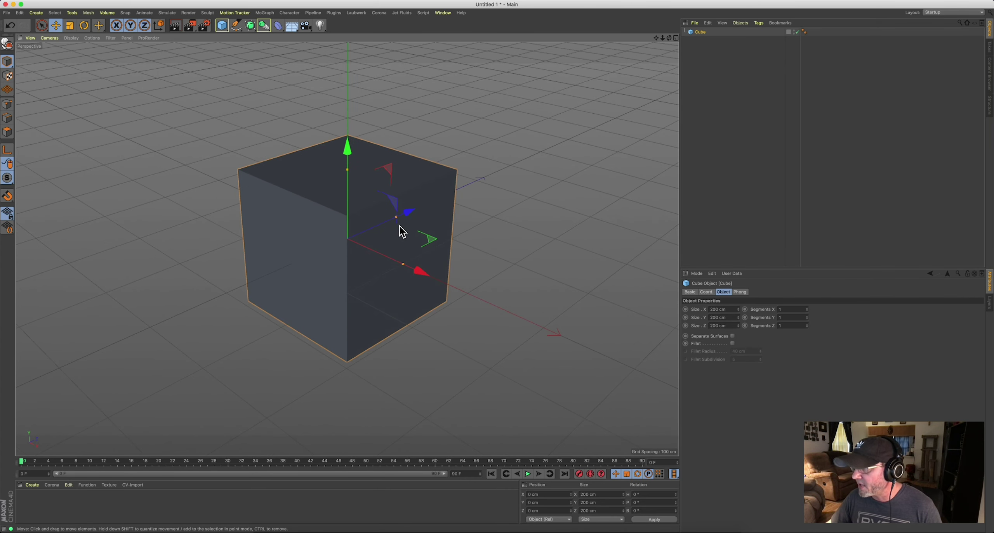
# - Examine the cube from different positions by panning, zooming and orbiting the perspective view
pyautogui.press('1')
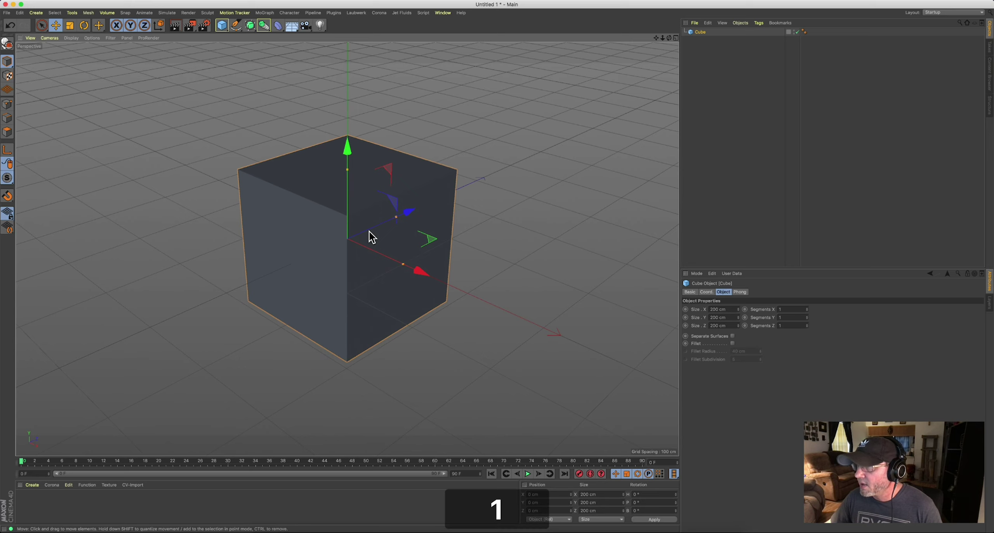
pyautogui.moveTo(350, 226); pyautogui.dragTo(336, 204)
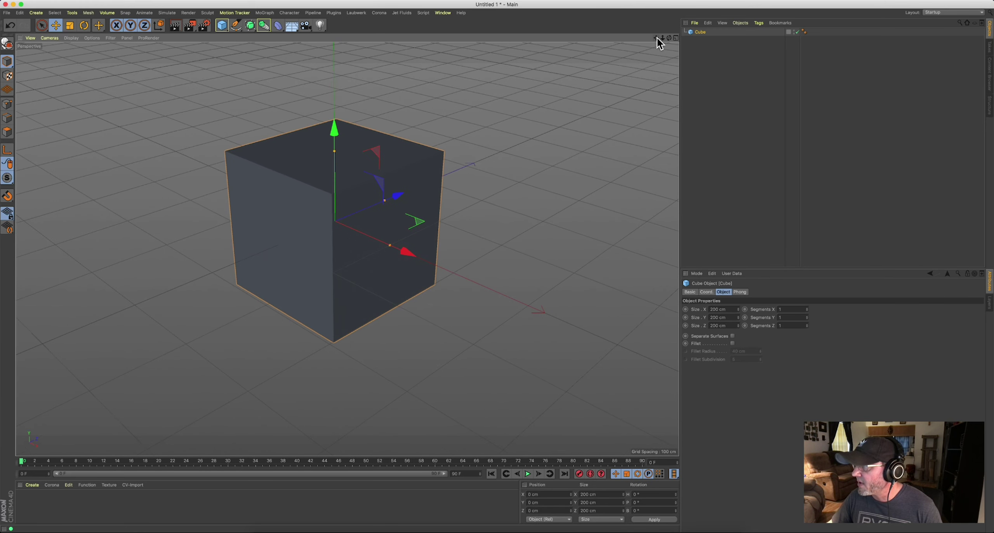
pyautogui.moveTo(497, 266)
pyautogui.mouseDown()
pyautogui.moveTo(493, 251)
pyautogui.moveTo(505, 269)
pyautogui.moveTo(497, 267)
pyautogui.mouseUp()
pyautogui.moveTo(497, 267); pyautogui.dragTo(534, 264, button='middle')
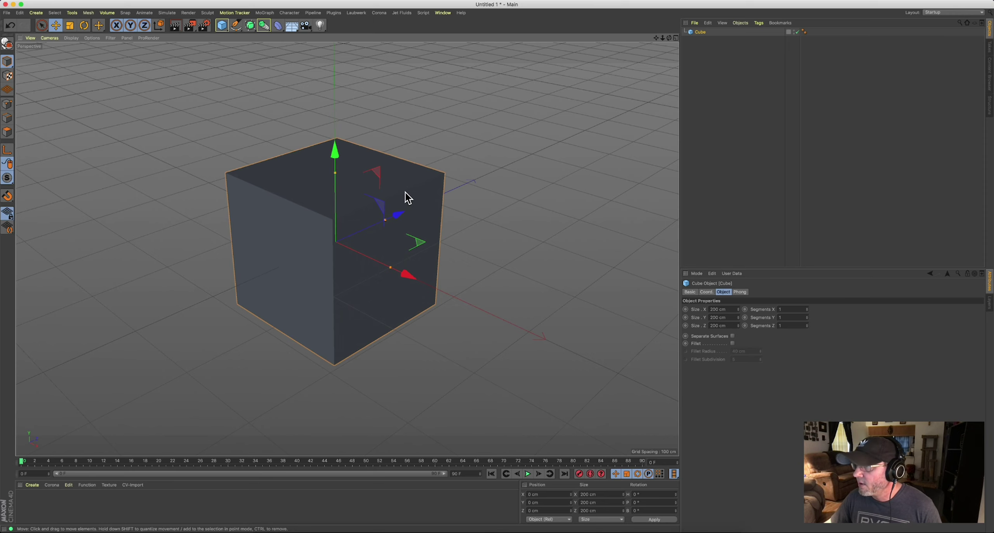
pyautogui.press('1')
pyautogui.moveTo(333, 216); pyautogui.dragTo(351, 238)
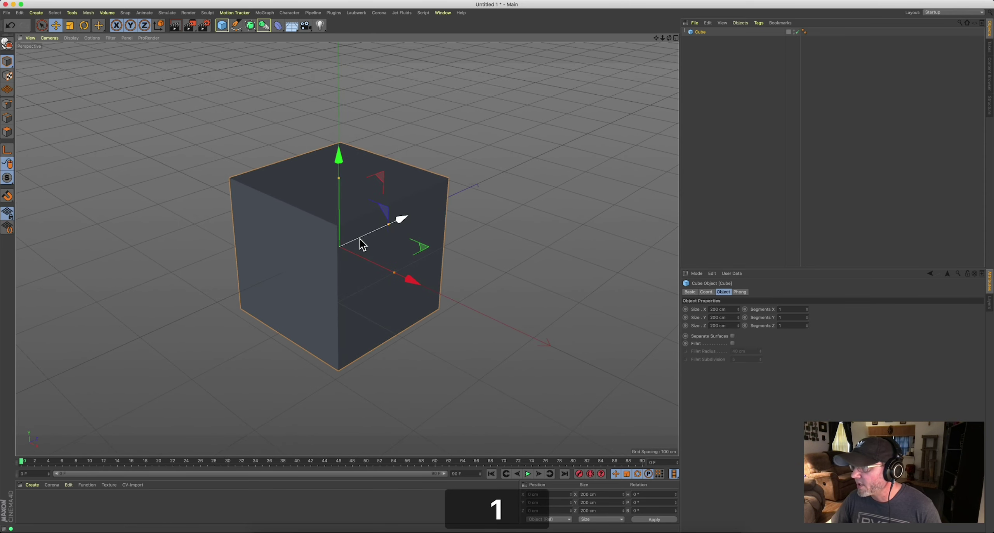
pyautogui.press('2')
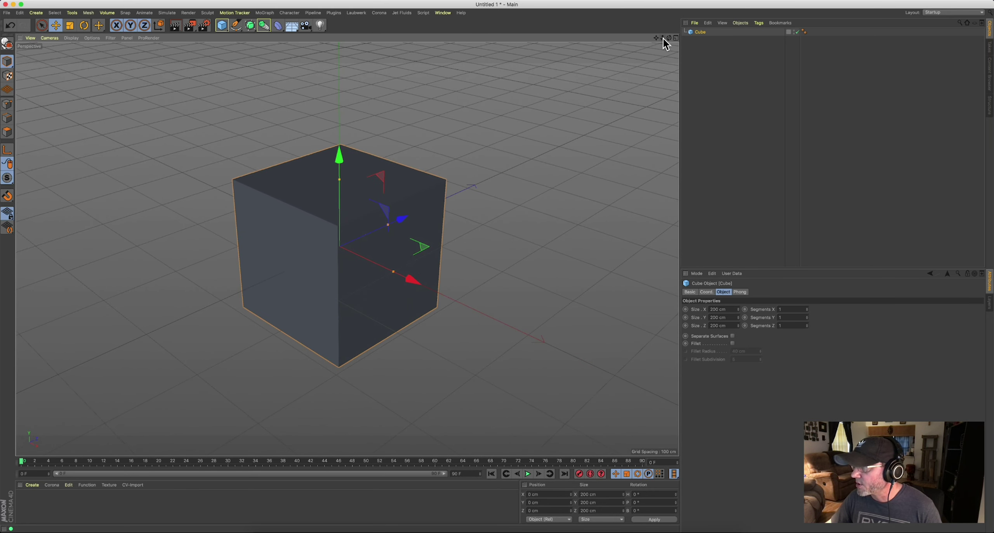
pyautogui.moveTo(662, 38); pyautogui.dragTo(497, 268)
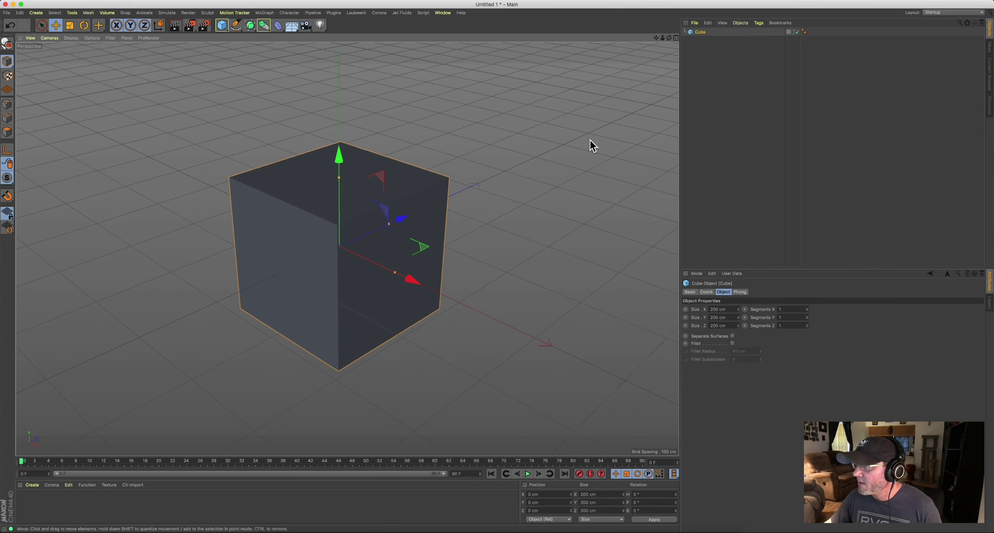
pyautogui.moveTo(668, 38); pyautogui.dragTo(610, 82)
pyautogui.press('3')
pyautogui.moveTo(360, 258)
pyautogui.mouseDown()
pyautogui.moveTo(368, 240)
pyautogui.moveTo(437, 231)
pyautogui.moveTo(346, 236)
pyautogui.moveTo(401, 240)
pyautogui.moveTo(374, 244)
pyautogui.moveTo(444, 228)
pyautogui.moveTo(304, 245)
pyautogui.moveTo(322, 238)
pyautogui.moveTo(348, 258)
pyautogui.moveTo(339, 245)
pyautogui.moveTo(360, 240)
pyautogui.moveTo(280, 253)
pyautogui.moveTo(368, 238)
pyautogui.moveTo(302, 243)
pyautogui.moveTo(348, 249)
pyautogui.mouseUp()
pyautogui.press('1')
pyautogui.press('2')
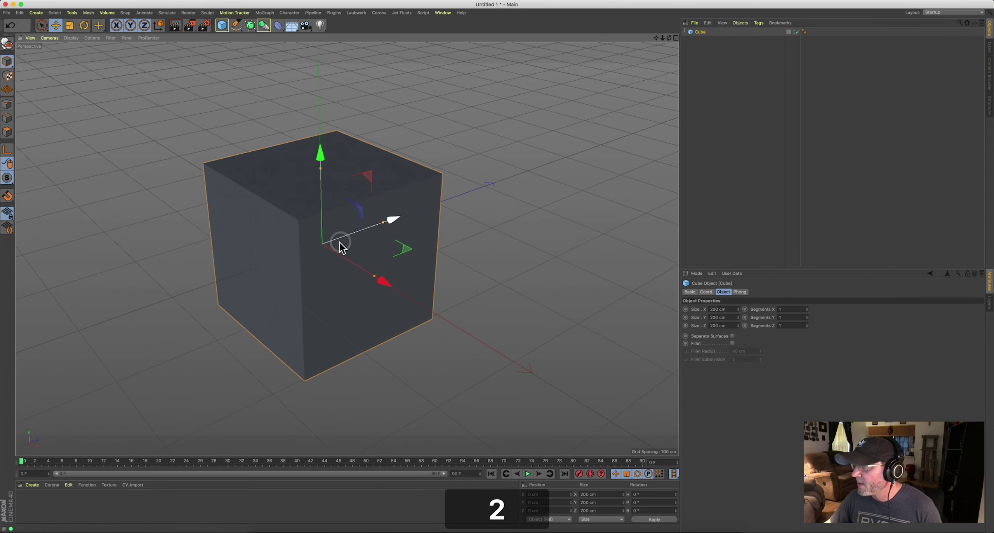
pyautogui.press('3')
pyautogui.press('1')
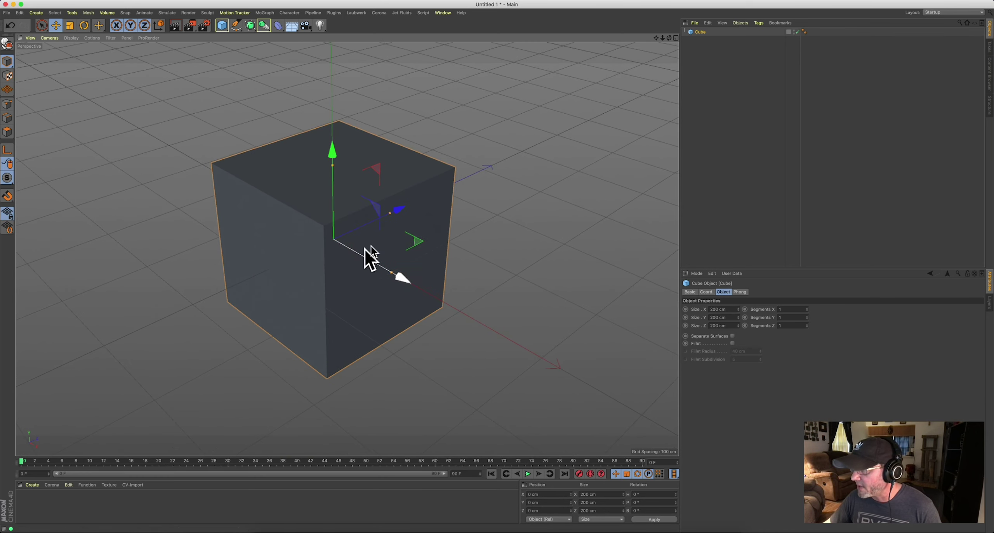
# - Deselect and reselect the cube to compare how it looks in the viewport with and without its selection outline
pyautogui.click(716, 72)
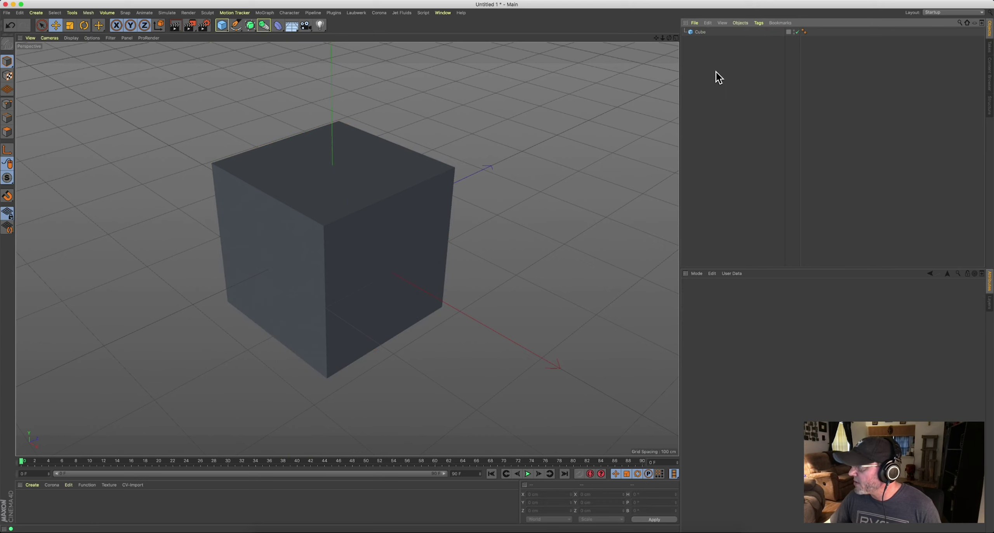
pyautogui.click(700, 34)
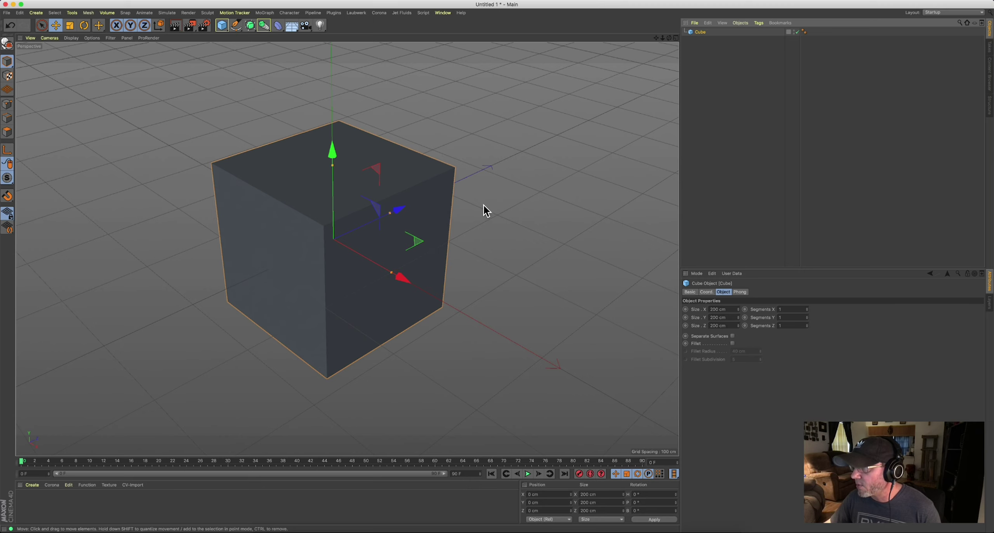
pyautogui.keyDown('alt'); pyautogui.moveTo(344, 228); pyautogui.dragTo(370, 184); pyautogui.keyUp('alt')
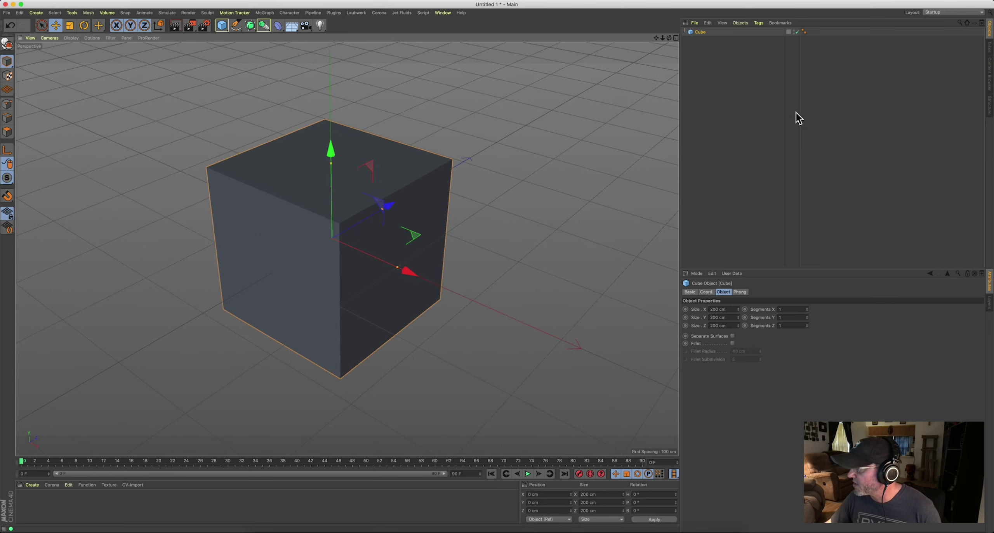
pyautogui.click(721, 56)
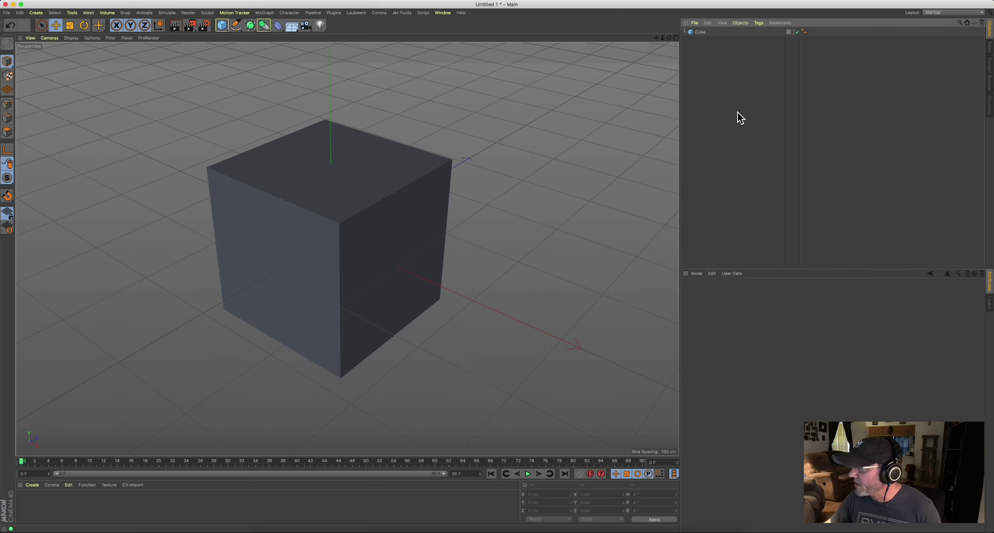
pyautogui.click(700, 33)
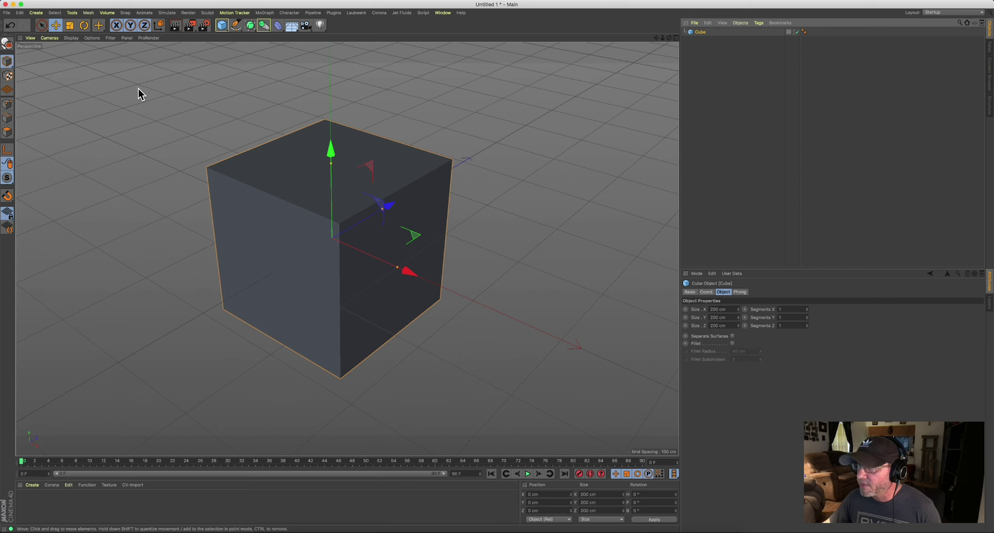
# - Set the viewport display mode to Gouraud Shading (Lines) so the cube's polygon edges are drawn
pyautogui.click(72, 38)
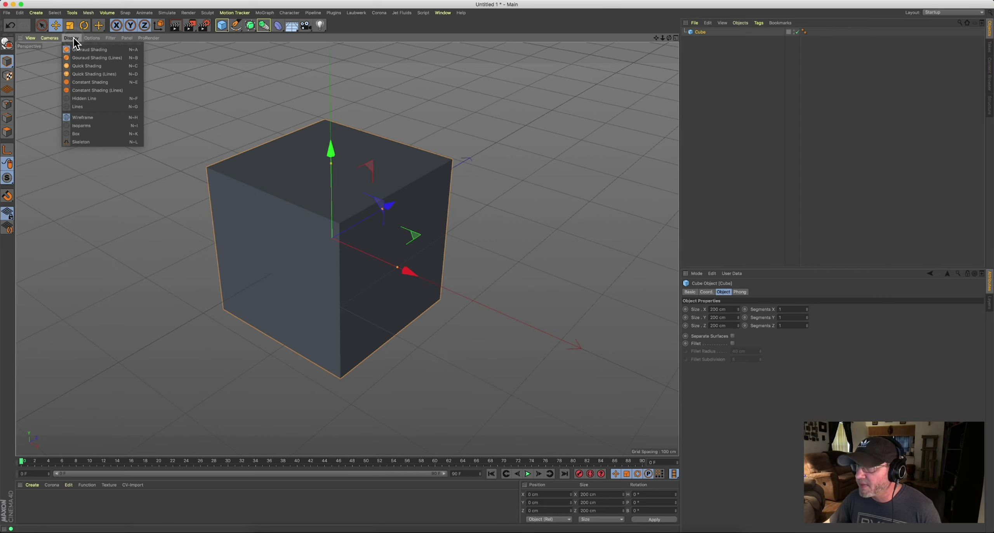
pyautogui.click(81, 59)
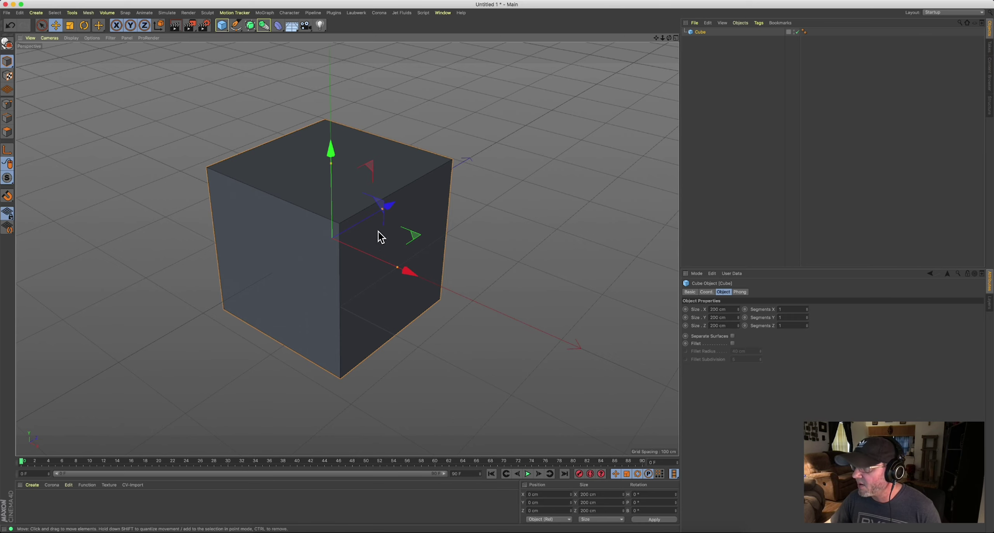
pyautogui.keyDown('alt'); pyautogui.moveTo(364, 229); pyautogui.dragTo(343, 215); pyautogui.keyUp('alt')
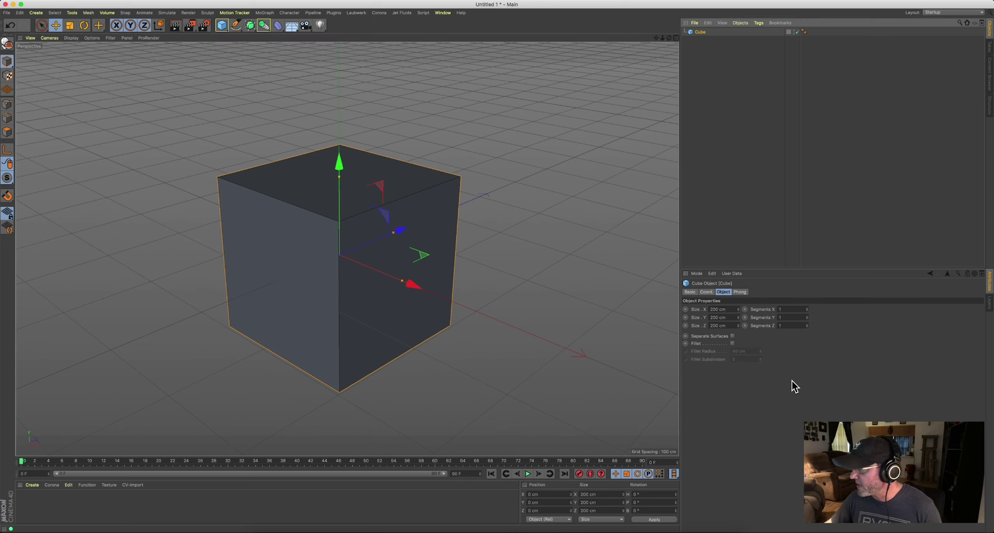
# - Set the cube's X, Y and Z segments to 5 each
pyautogui.click(807, 309)
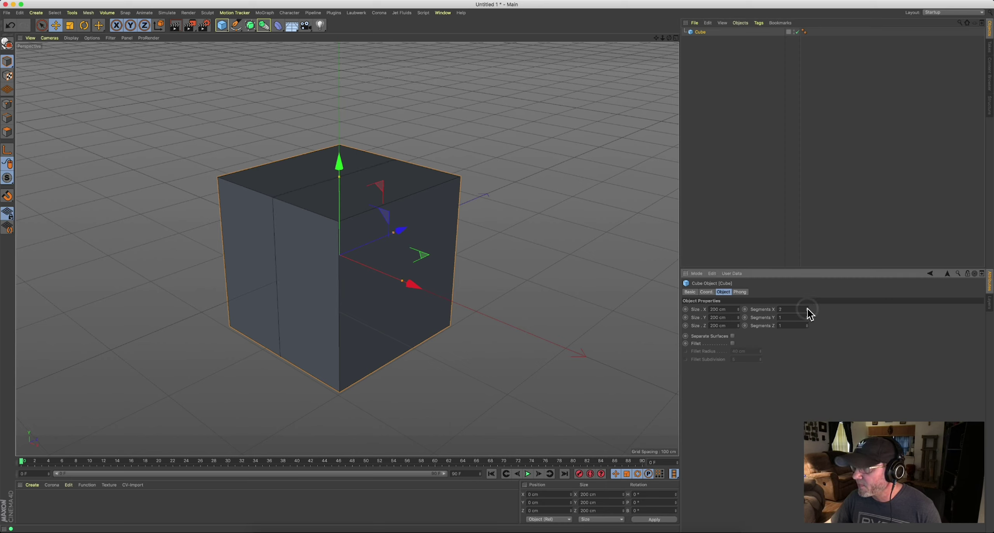
pyautogui.click(807, 308)
pyautogui.click(807, 308)
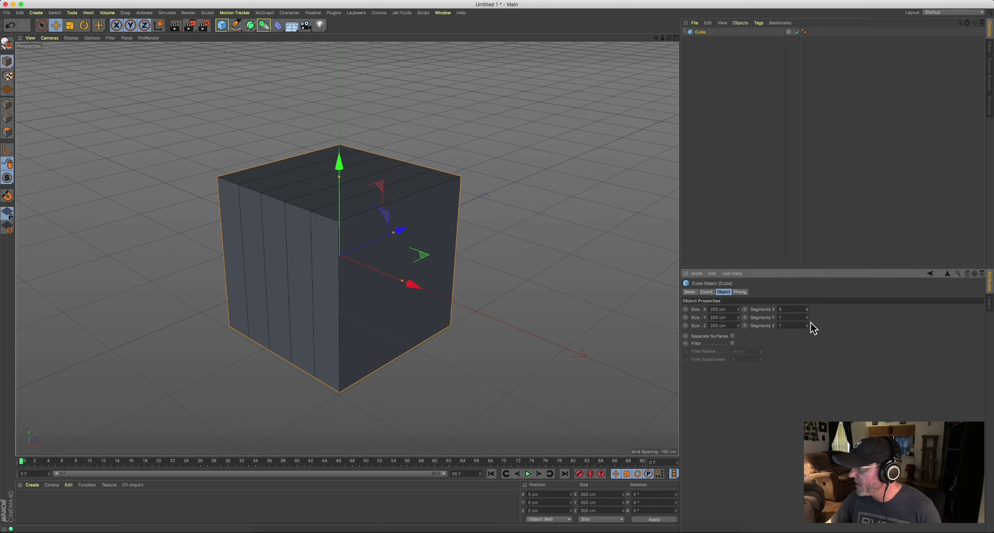
pyautogui.click(807, 316)
pyautogui.click(806, 316)
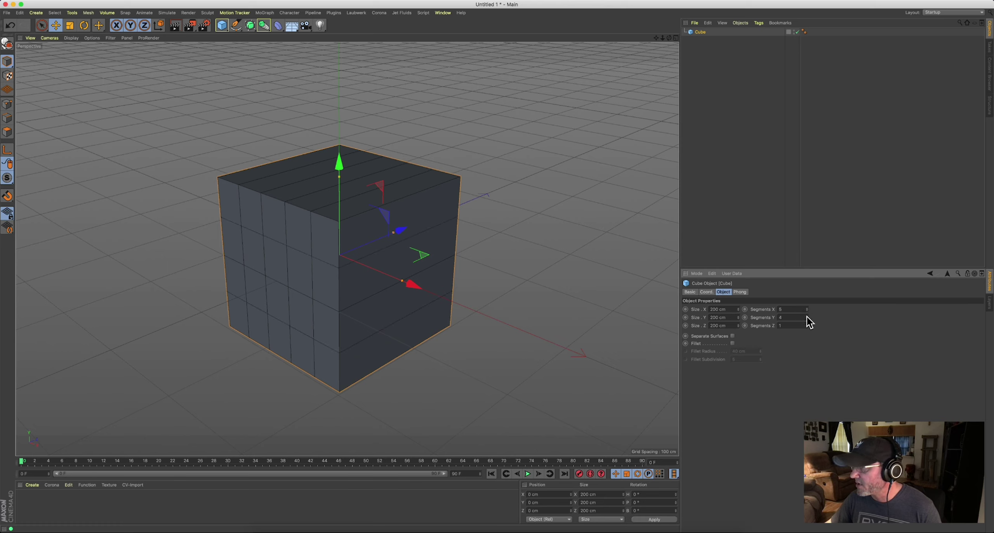
pyautogui.click(807, 325)
pyautogui.click(808, 324)
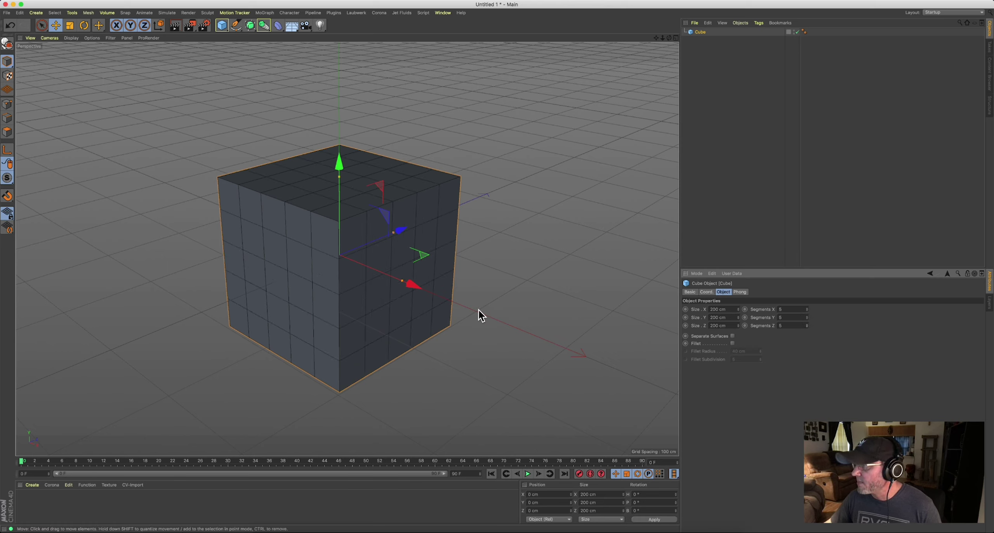
# - Switch the viewport display mode to Gouraud Shading without lines
pyautogui.keyDown('alt'); pyautogui.moveTo(378, 255); pyautogui.dragTo(367, 255); pyautogui.keyUp('alt')
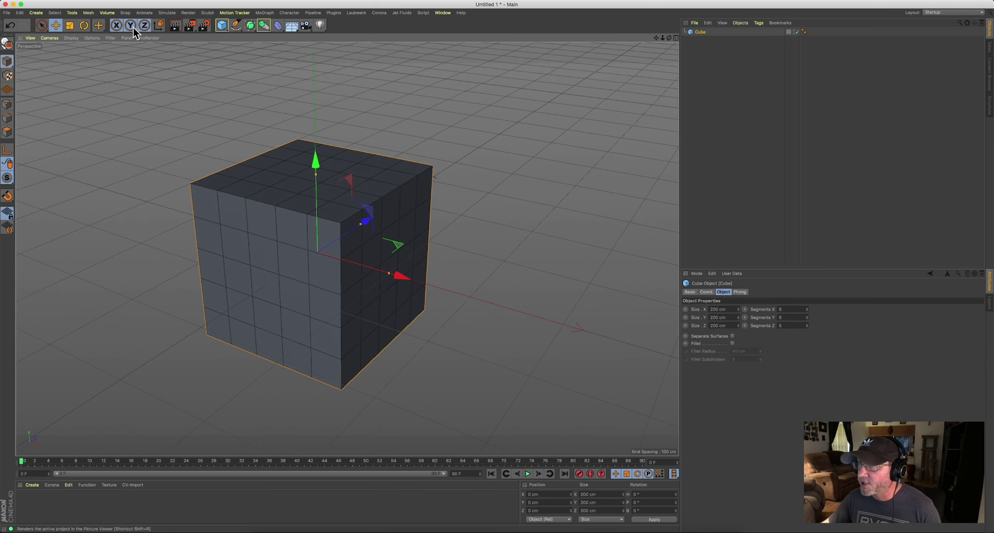
pyautogui.click(73, 38)
pyautogui.click(75, 49)
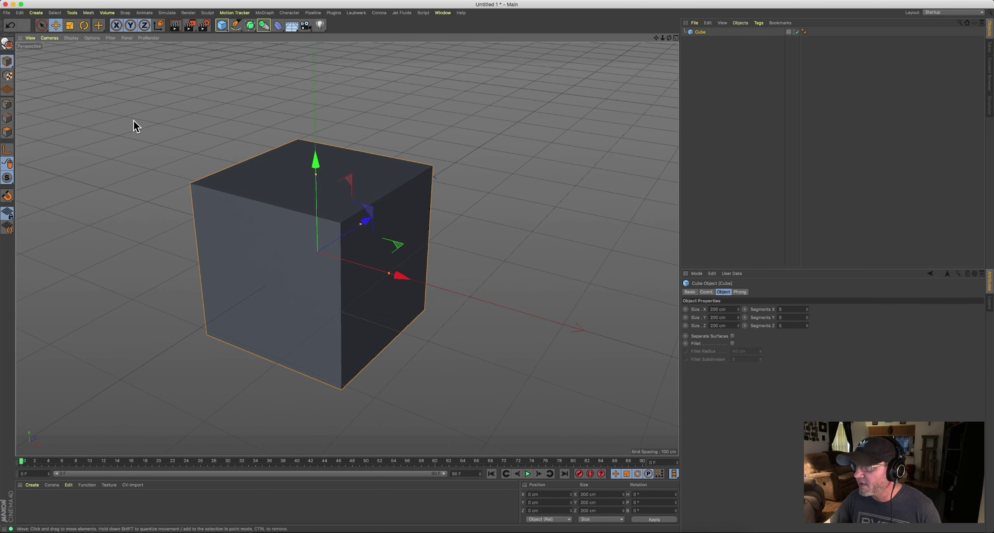
# - Set the viewport display mode back to Gouraud Shading (Lines) to show the cube's segment edges
pyautogui.click(73, 38)
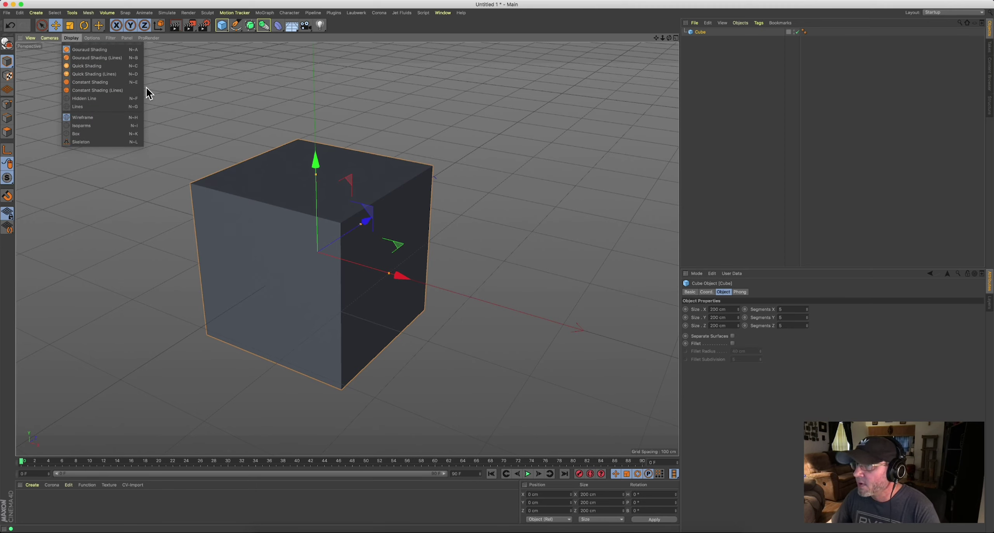
pyautogui.click(97, 58)
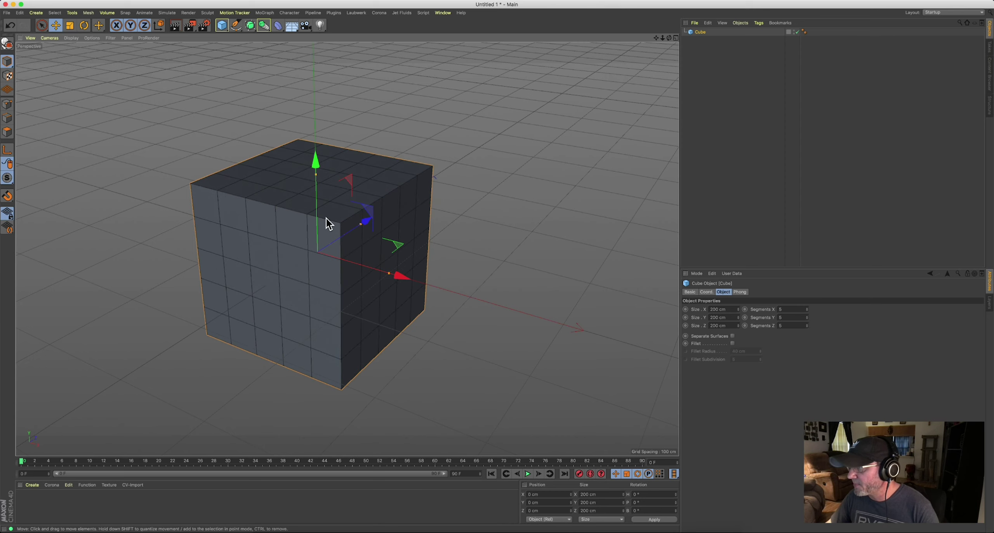
pyautogui.moveTo(339, 235)
pyautogui.keyDown('alt'); pyautogui.mouseDown()
pyautogui.moveTo(310, 221)
pyautogui.moveTo(377, 238)
pyautogui.moveTo(344, 203)
pyautogui.moveTo(328, 224)
pyautogui.mouseUp(); pyautogui.keyUp('alt')
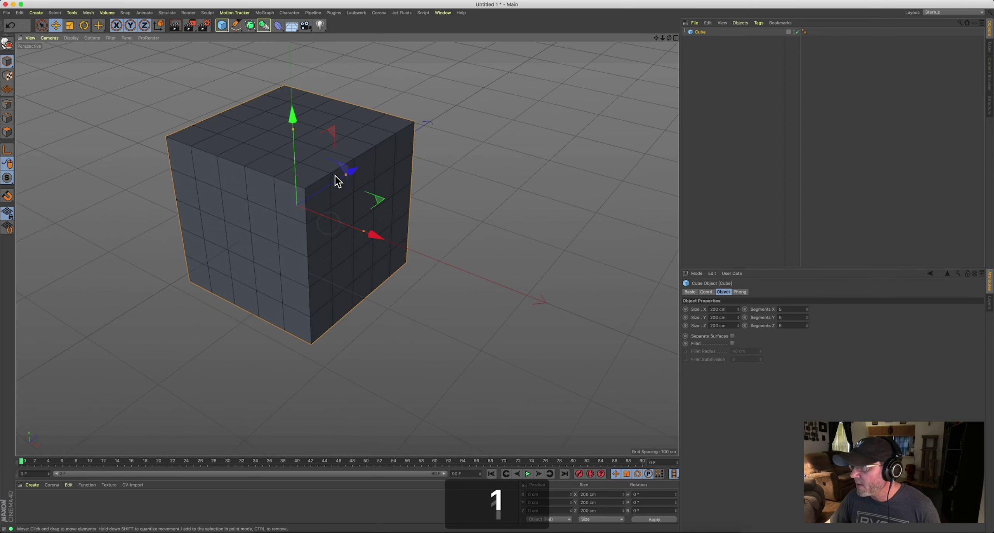
pyautogui.keyDown('alt'); pyautogui.moveTo(337, 177); pyautogui.dragTo(377, 223, button='middle'); pyautogui.keyUp('alt')
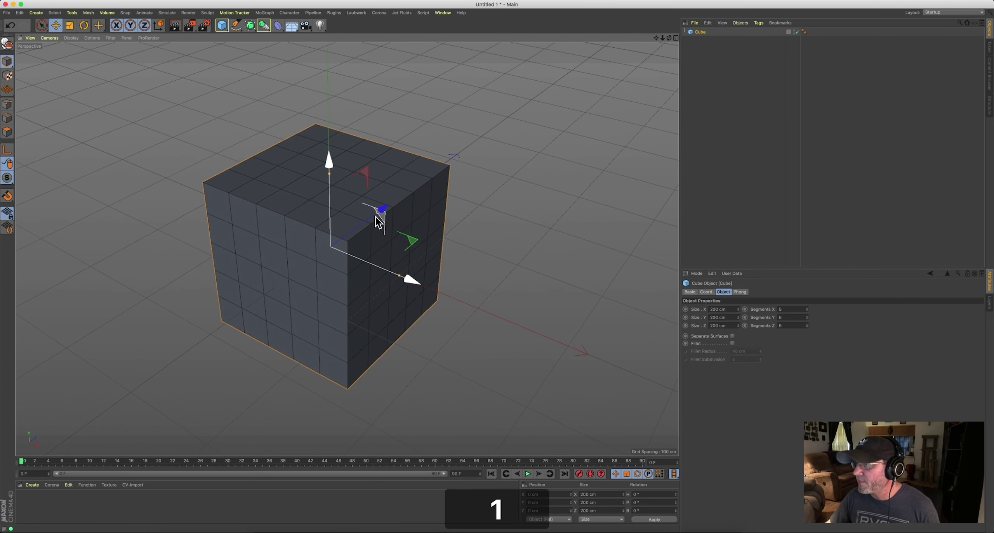
pyautogui.keyDown('alt'); pyautogui.moveTo(373, 222); pyautogui.dragTo(326, 245); pyautogui.keyUp('alt')
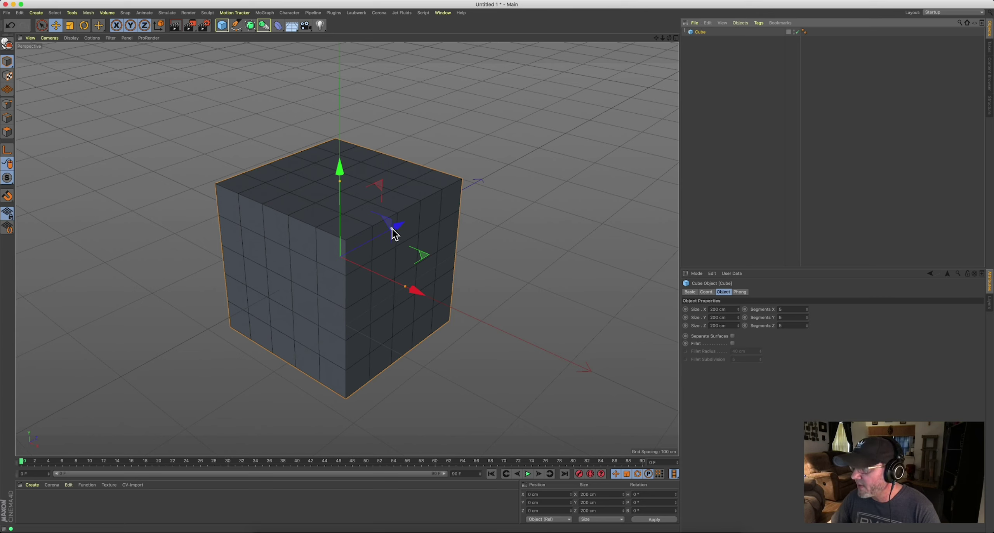
# - Resize the cube with its size handles to about 184 cm in X, 155 cm in Y and 270 cm in Z
pyautogui.moveTo(393, 229)
pyautogui.mouseDown()
pyautogui.moveTo(446, 211)
pyautogui.moveTo(363, 243)
pyautogui.moveTo(420, 218)
pyautogui.moveTo(407, 219)
pyautogui.mouseUp()
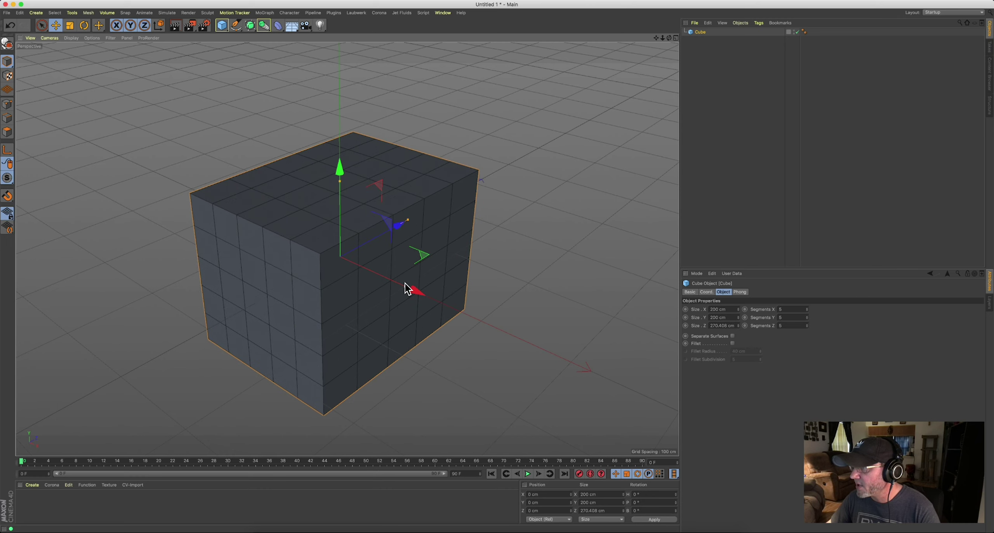
pyautogui.moveTo(411, 288)
pyautogui.mouseDown()
pyautogui.moveTo(450, 317)
pyautogui.moveTo(395, 295)
pyautogui.mouseUp()
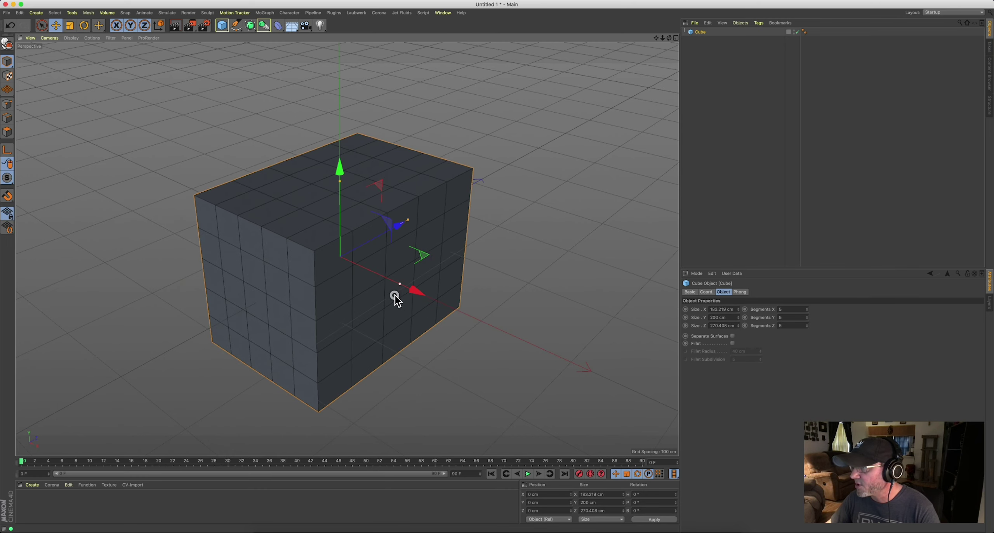
pyautogui.moveTo(340, 181)
pyautogui.mouseDown()
pyautogui.moveTo(333, 138)
pyautogui.moveTo(339, 200)
pyautogui.mouseUp()
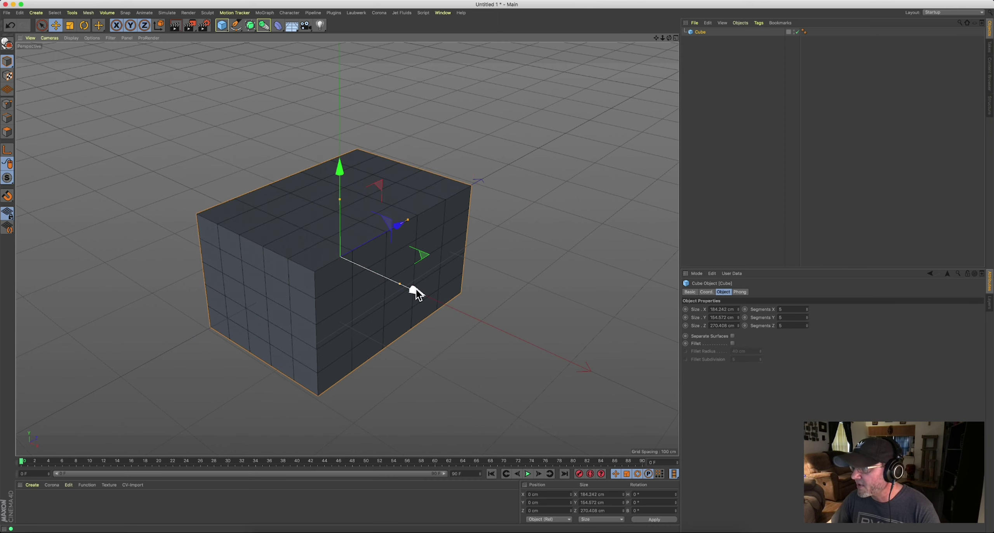
# - Move the cube along its single axes to about -89 cm in X, -15 cm in Z and -7 cm in Y
pyautogui.moveTo(416, 289); pyautogui.dragTo(345, 293)
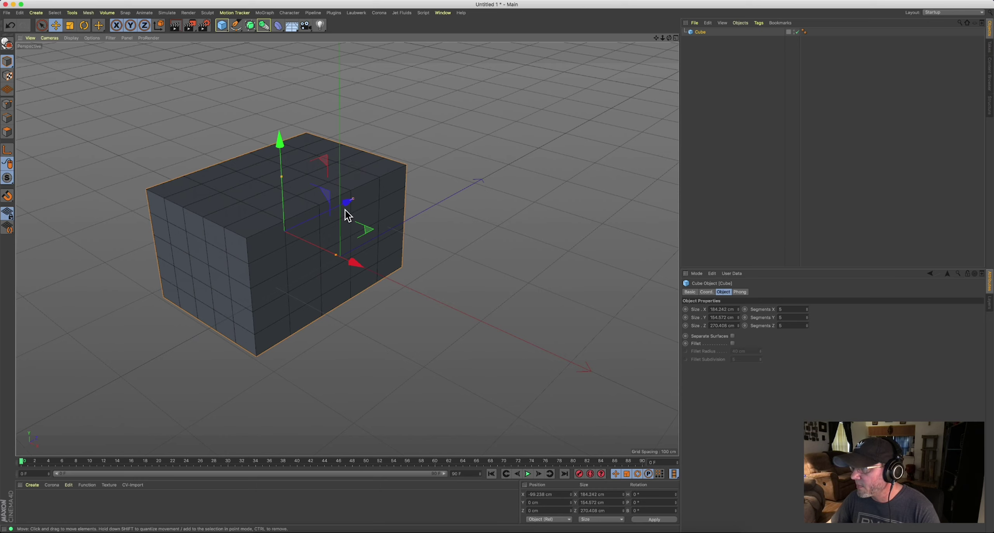
pyautogui.moveTo(345, 205)
pyautogui.mouseDown()
pyautogui.moveTo(390, 184)
pyautogui.moveTo(358, 194)
pyautogui.moveTo(343, 219)
pyautogui.mouseUp()
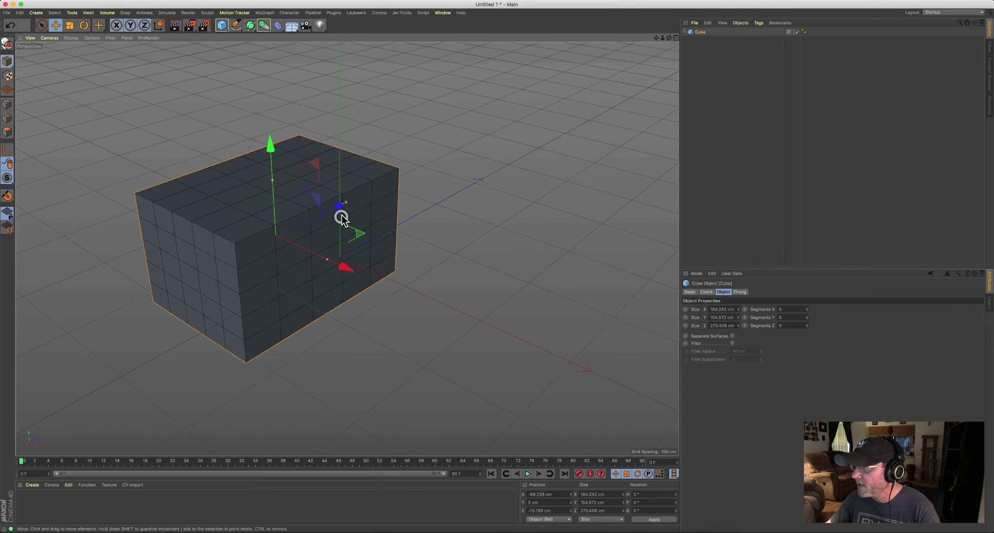
pyautogui.moveTo(267, 140)
pyautogui.mouseDown()
pyautogui.moveTo(270, 110)
pyautogui.moveTo(278, 156)
pyautogui.moveTo(280, 147)
pyautogui.mouseUp()
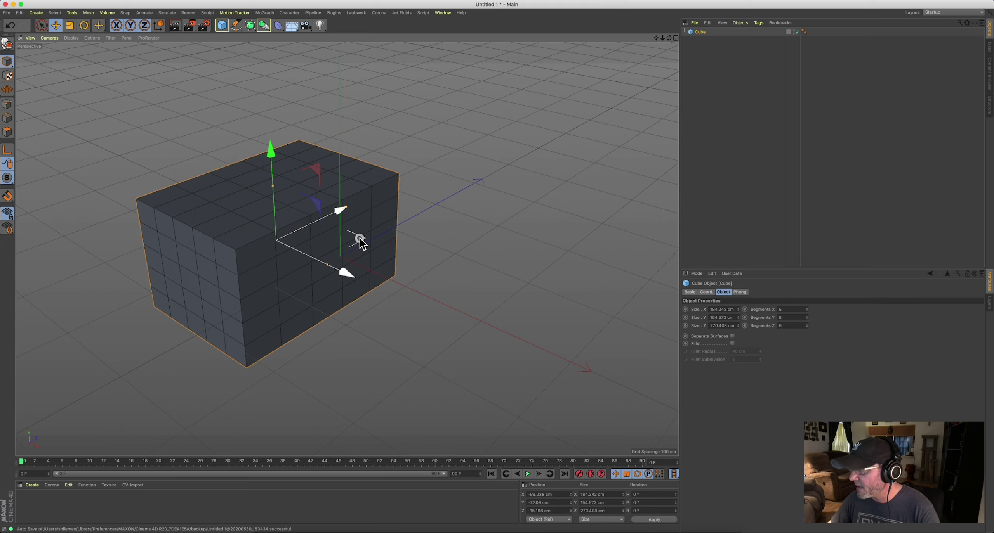
# - Move the cube within two-axis planes and along X, to about X -42 cm, Y -10 cm, Z 55 cm
pyautogui.moveTo(360, 239); pyautogui.dragTo(413, 233)
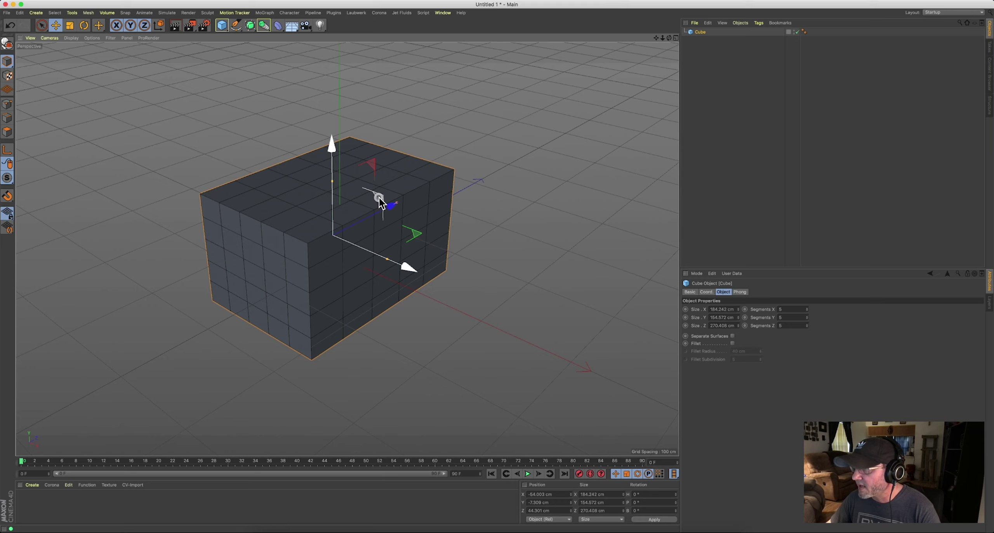
pyautogui.moveTo(379, 198); pyautogui.dragTo(372, 162)
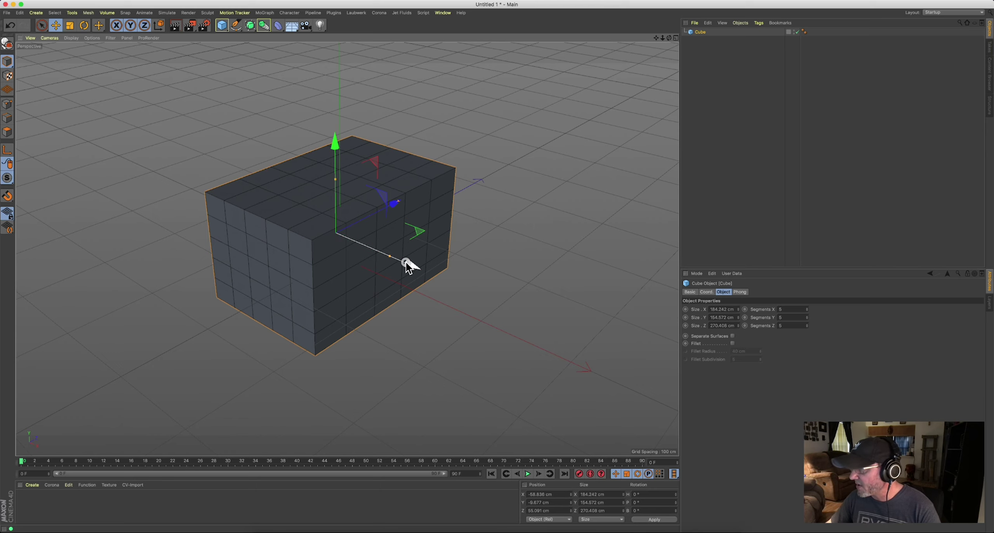
pyautogui.moveTo(405, 263); pyautogui.dragTo(382, 255)
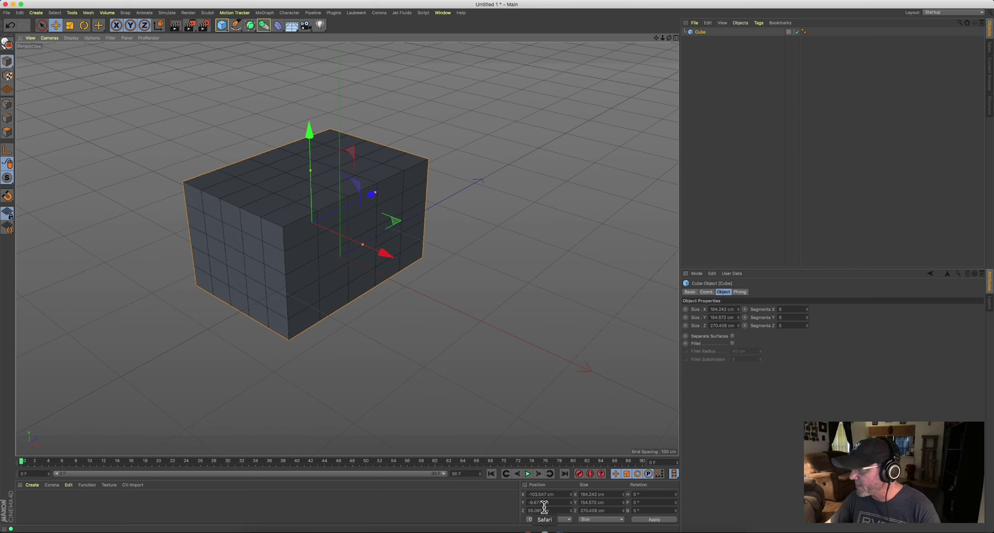
pyautogui.moveTo(385, 251); pyautogui.dragTo(413, 285)
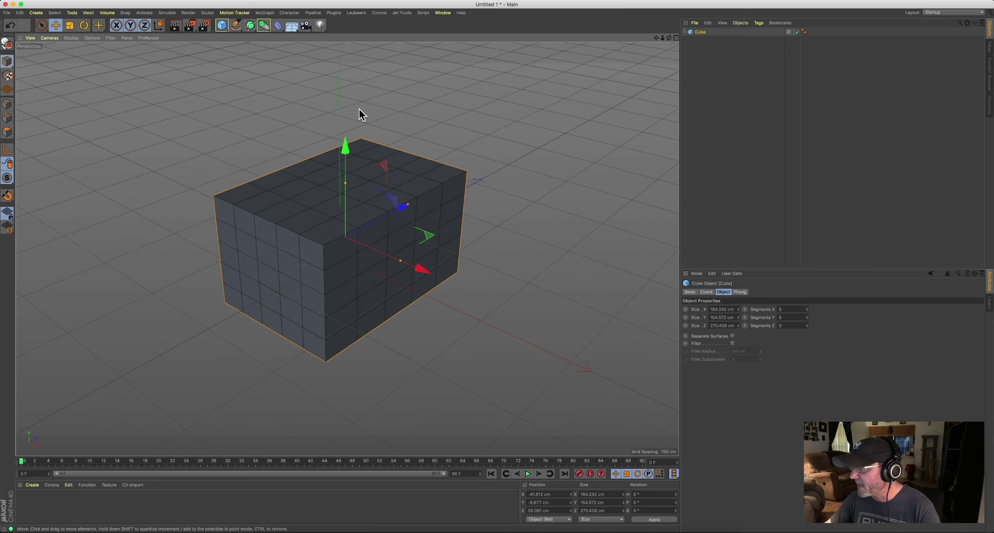
# - Set the cube's X, Y and Z position to 0
pyautogui.keyDown('alt'); pyautogui.moveTo(390, 234); pyautogui.dragTo(375, 253); pyautogui.keyUp('alt')
pyautogui.keyDown('alt'); pyautogui.moveTo(373, 271); pyautogui.dragTo(566, 512); pyautogui.keyUp('alt')
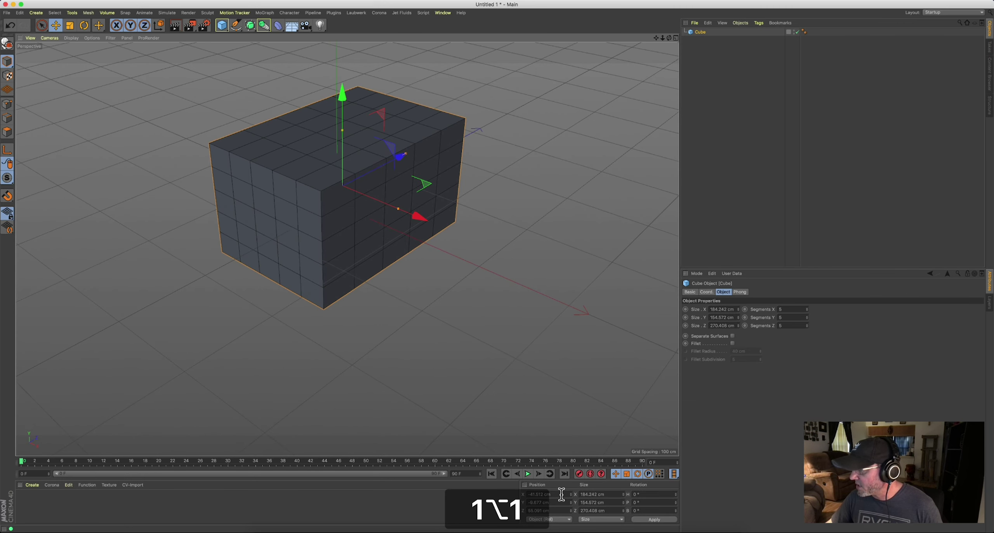
pyautogui.click(518, 494)
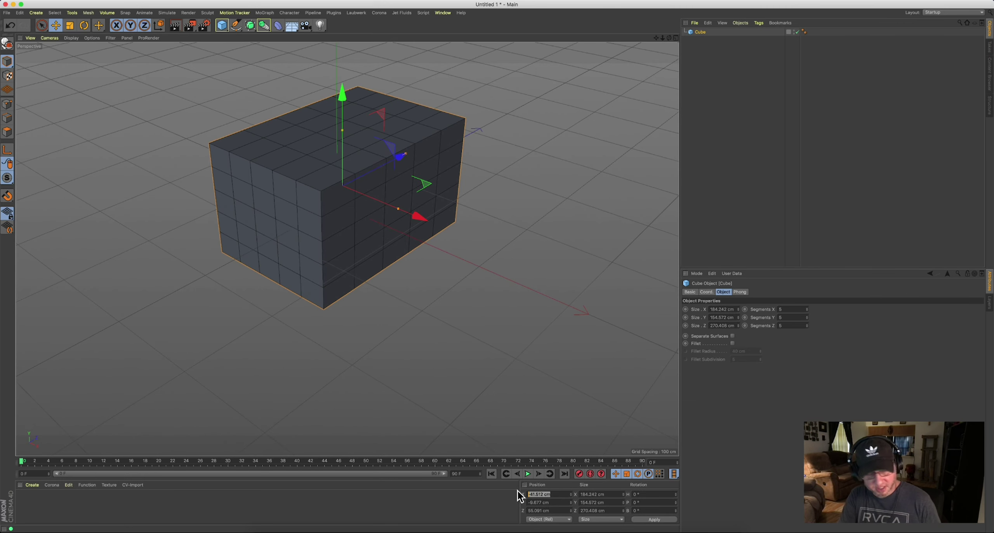
pyautogui.write('0')
pyautogui.press('Tab')
pyautogui.write('0')
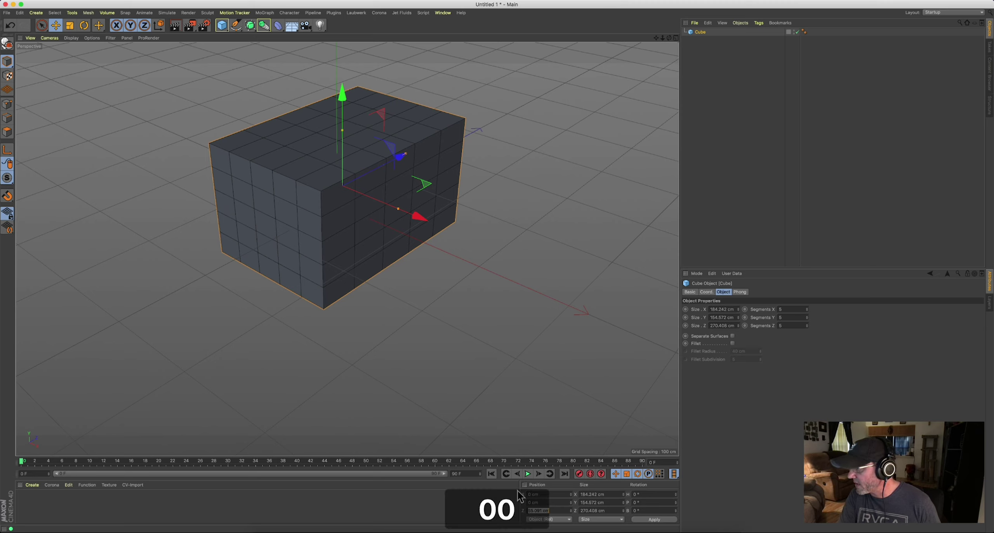
pyautogui.press('Tab')
pyautogui.write('0')
pyautogui.press('Return')
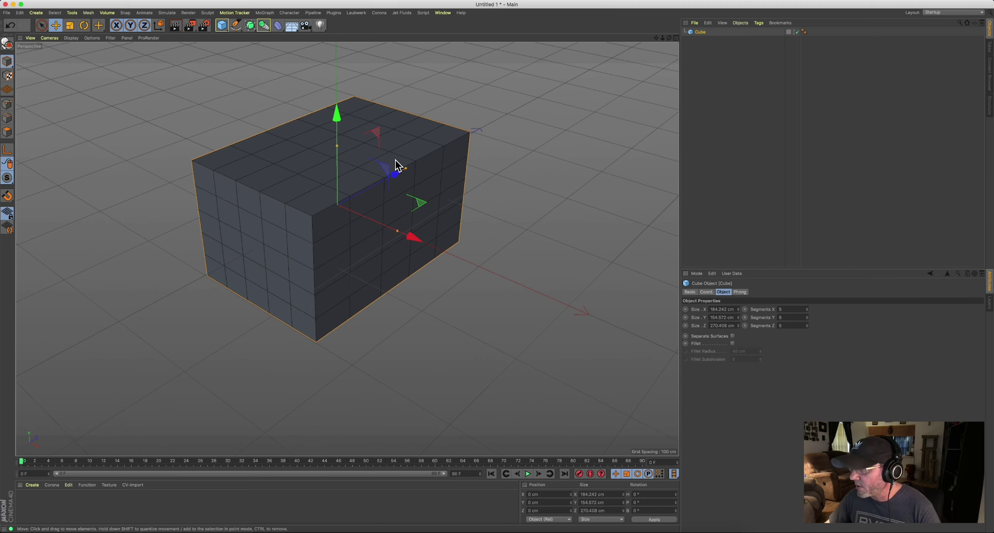
# - Switch from the single perspective view to the four-view layout
pyautogui.moveTo(347, 197)
pyautogui.keyDown('alt'); pyautogui.mouseDown()
pyautogui.moveTo(358, 186)
pyautogui.moveTo(348, 182)
pyautogui.moveTo(355, 213)
pyautogui.moveTo(353, 198)
pyautogui.mouseUp(); pyautogui.keyUp('alt')
pyautogui.press('1')
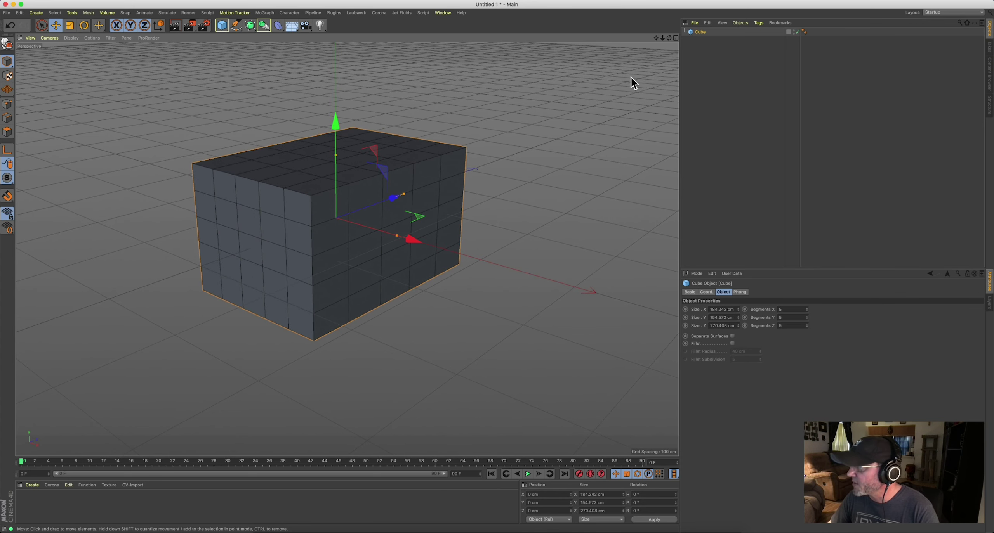
pyautogui.click(675, 38)
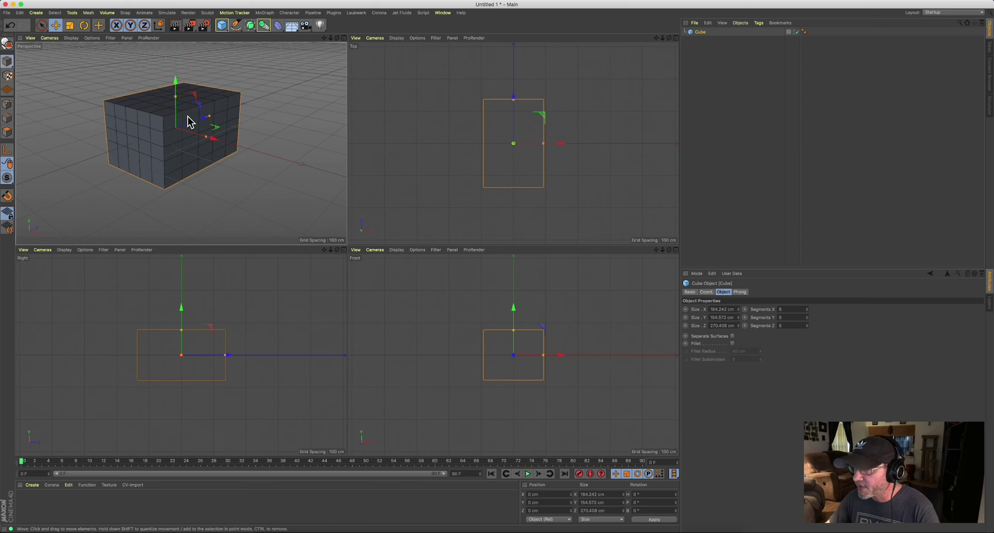
# - Try moving the cube sideways and upward in the perspective view, and undo these moves
pyautogui.moveTo(211, 143)
pyautogui.mouseDown()
pyautogui.moveTo(159, 133)
pyautogui.moveTo(258, 156)
pyautogui.moveTo(186, 144)
pyautogui.moveTo(222, 160)
pyautogui.moveTo(166, 140)
pyautogui.moveTo(220, 166)
pyautogui.moveTo(200, 126)
pyautogui.moveTo(173, 147)
pyautogui.moveTo(215, 128)
pyautogui.mouseUp()
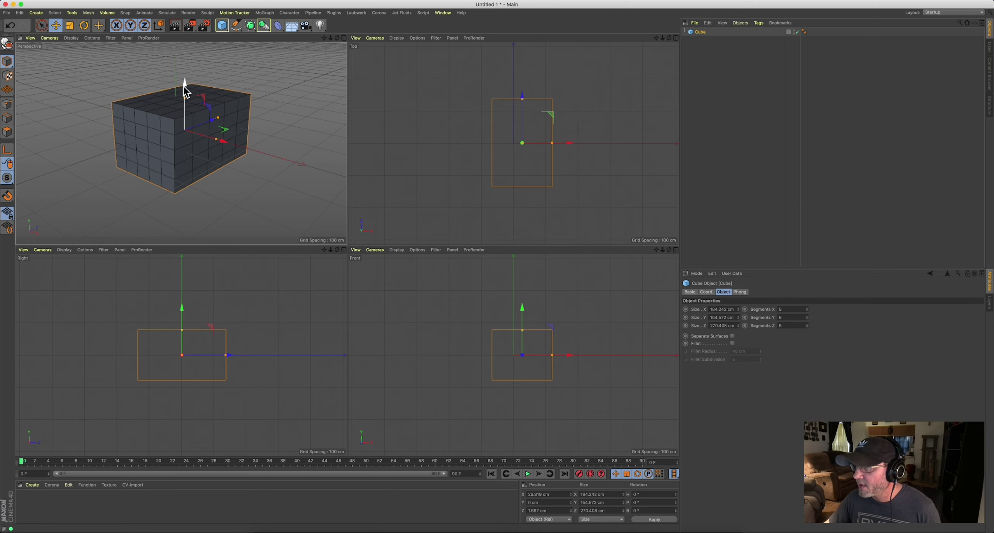
pyautogui.moveTo(184, 91); pyautogui.dragTo(185, 69)
pyautogui.press('super+z')
pyautogui.press('super+z')
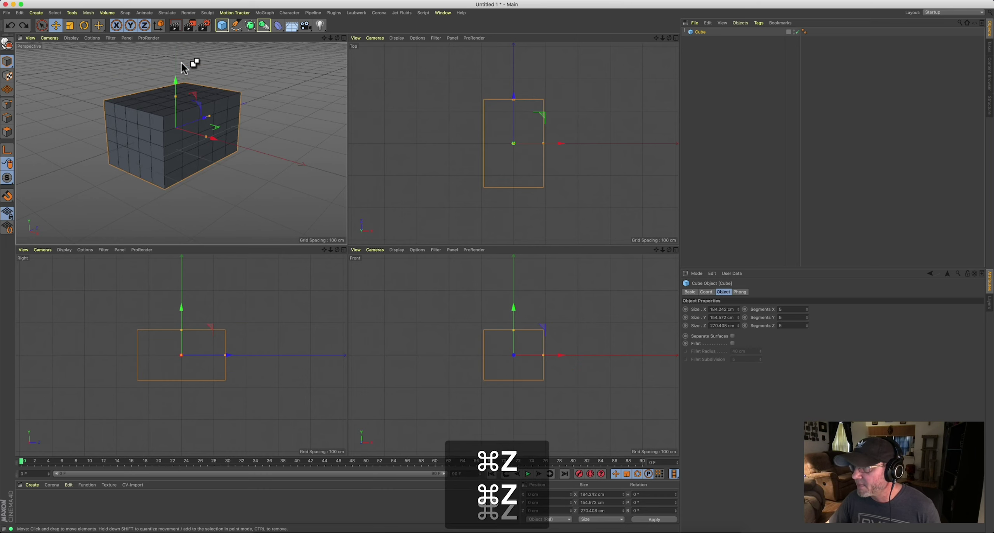
pyautogui.press('super+z')
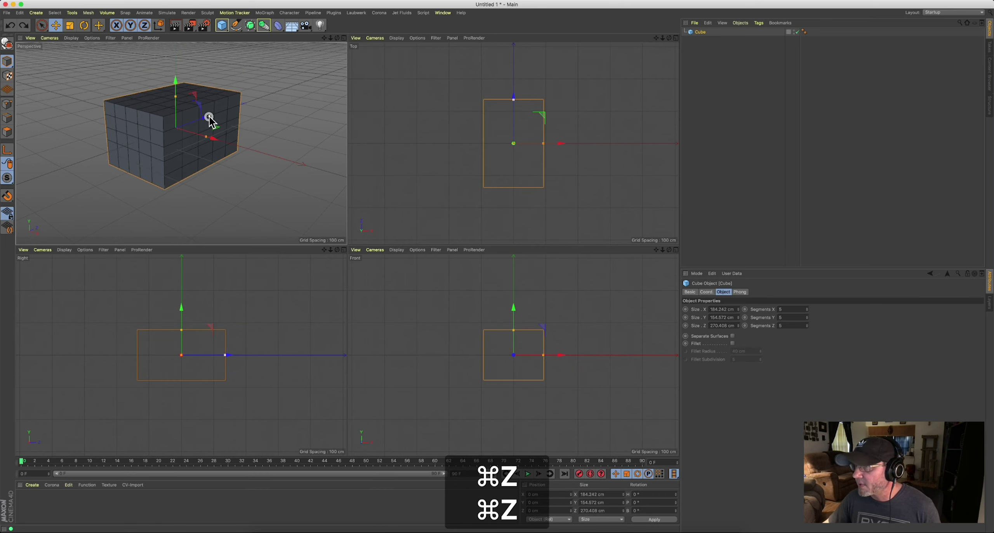
# - Reduce the cube's Z size to about 258 cm with its depth handle
pyautogui.moveTo(210, 116); pyautogui.dragTo(209, 117)
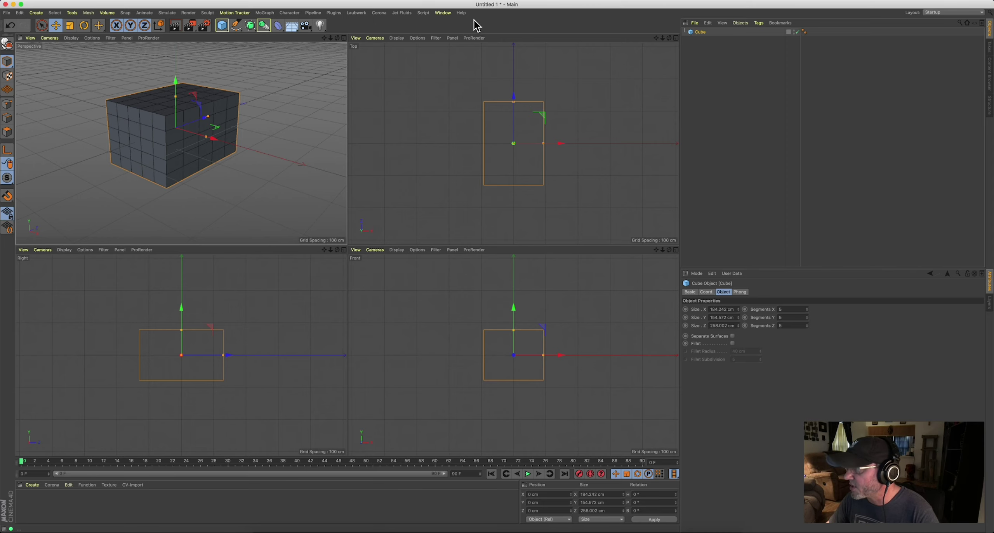
# - Open the program's help documentation, enlarge its window to view the Overview page, and close it
pyautogui.click(462, 14)
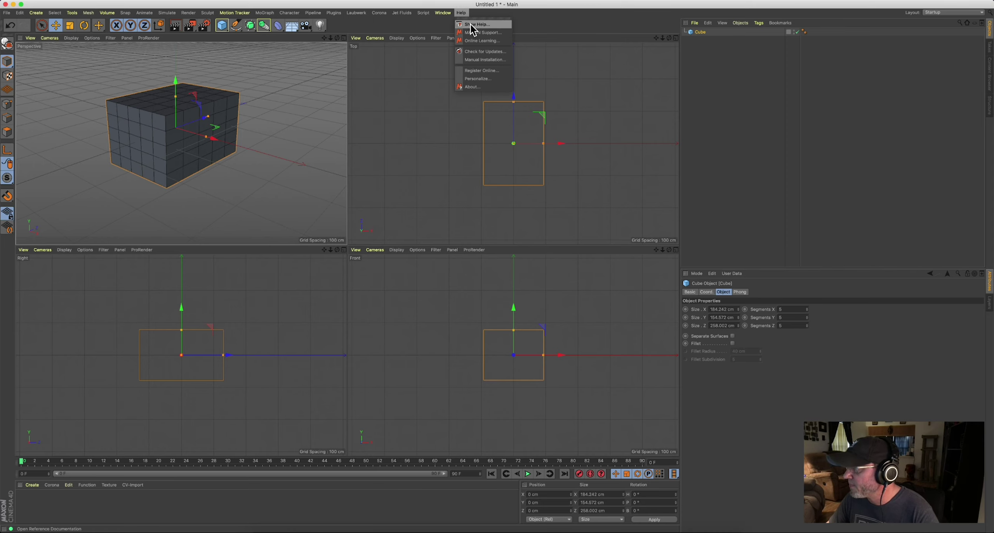
pyautogui.click(471, 24)
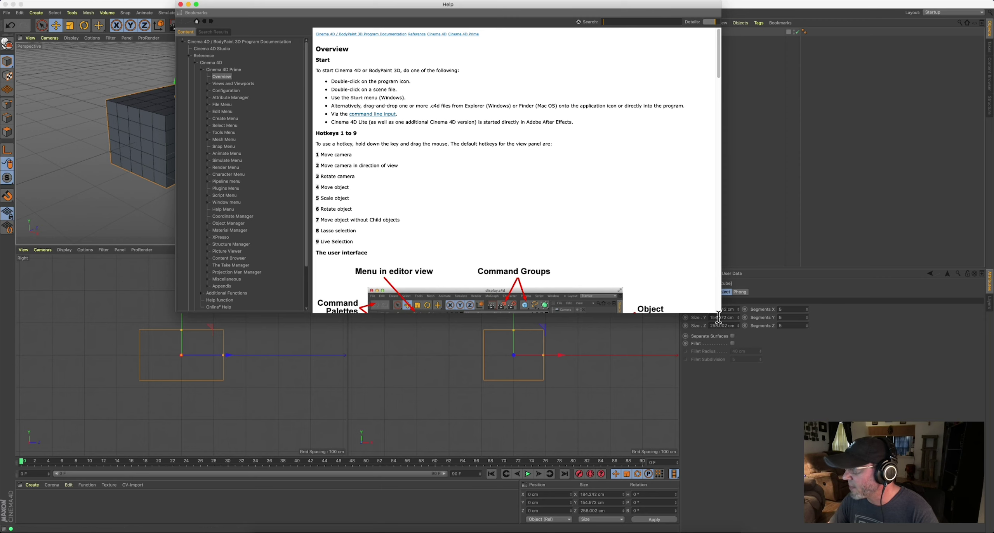
pyautogui.moveTo(720, 313); pyautogui.dragTo(721, 481)
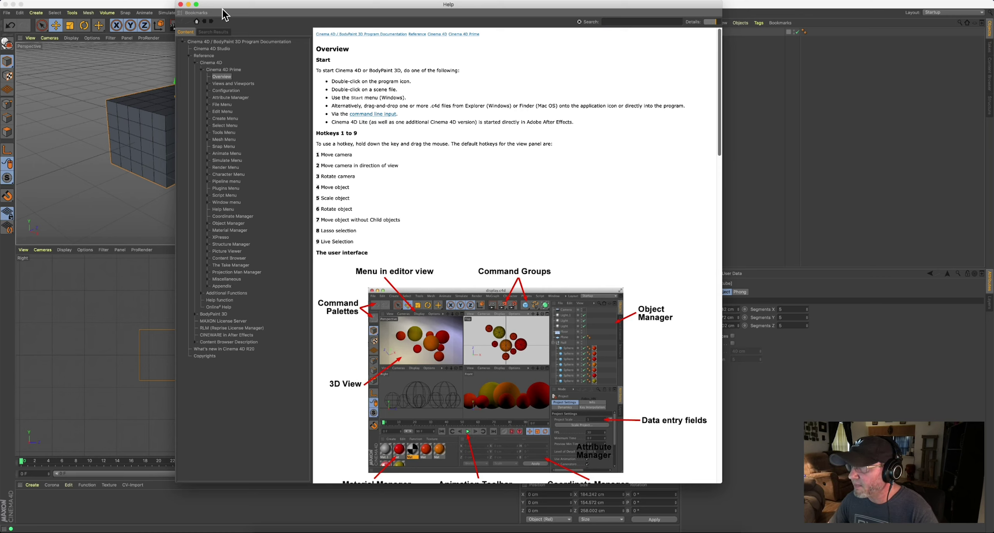
pyautogui.click(180, 4)
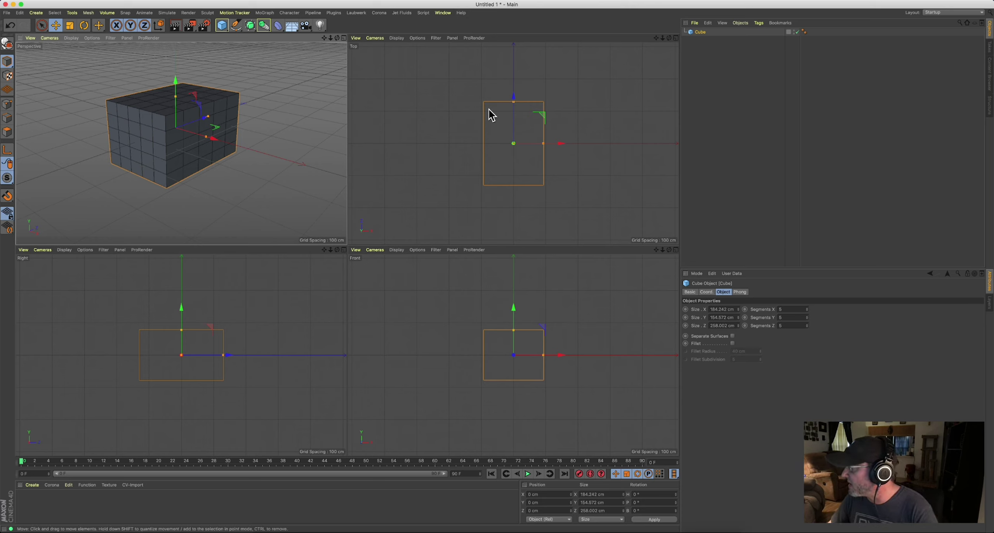
# - Open the help page for the Cube object from the object list, look it over and close it
pyautogui.rightClick(702, 33)
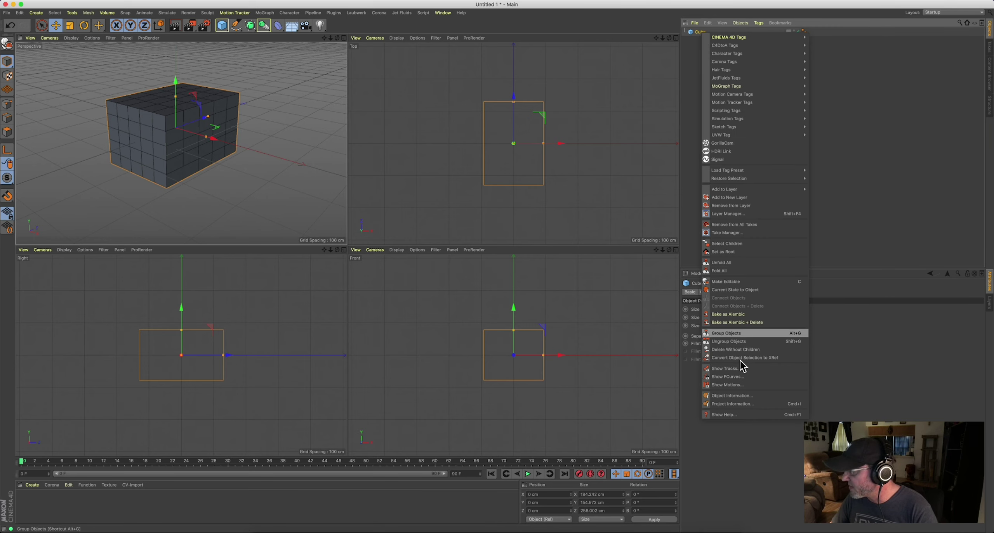
pyautogui.click(744, 414)
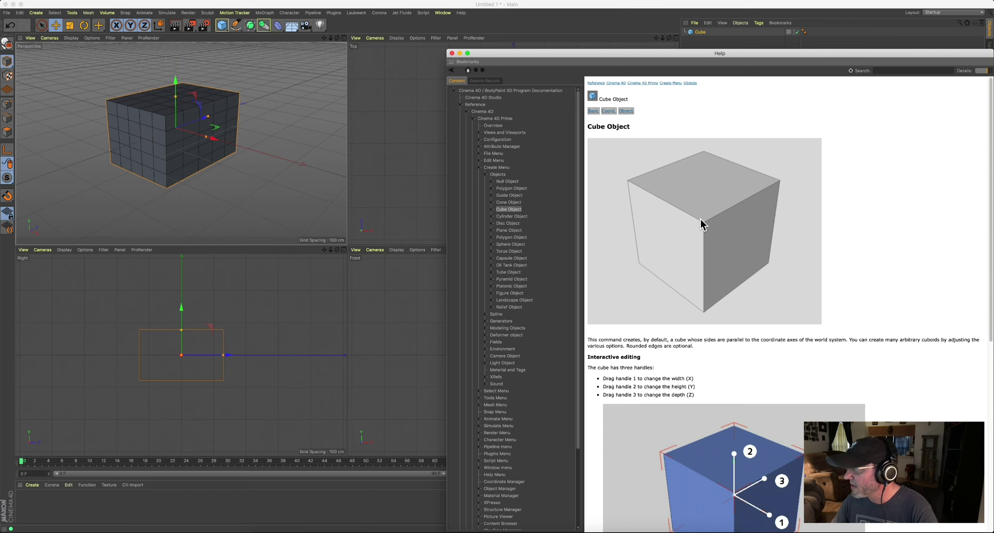
pyautogui.click(452, 54)
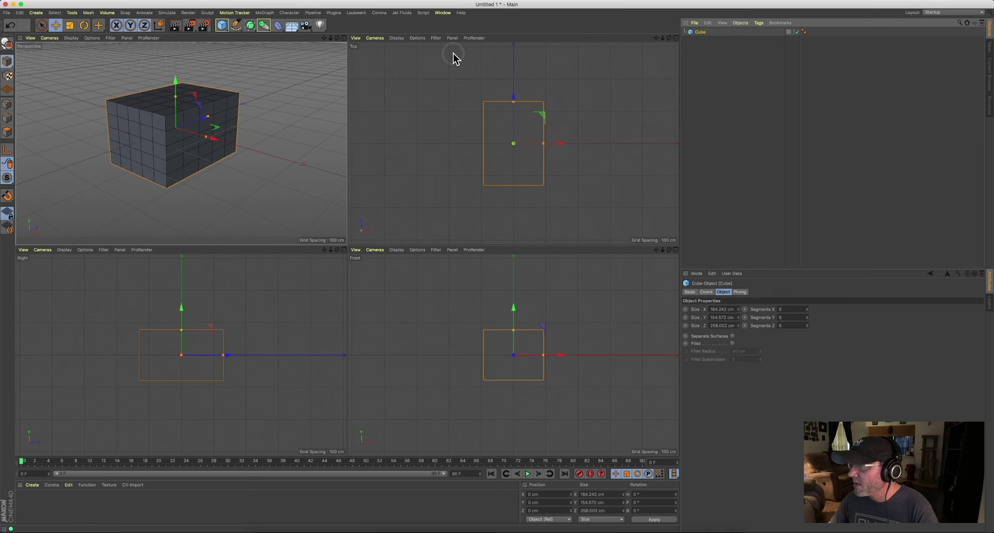
pyautogui.rightClick(113, 54)
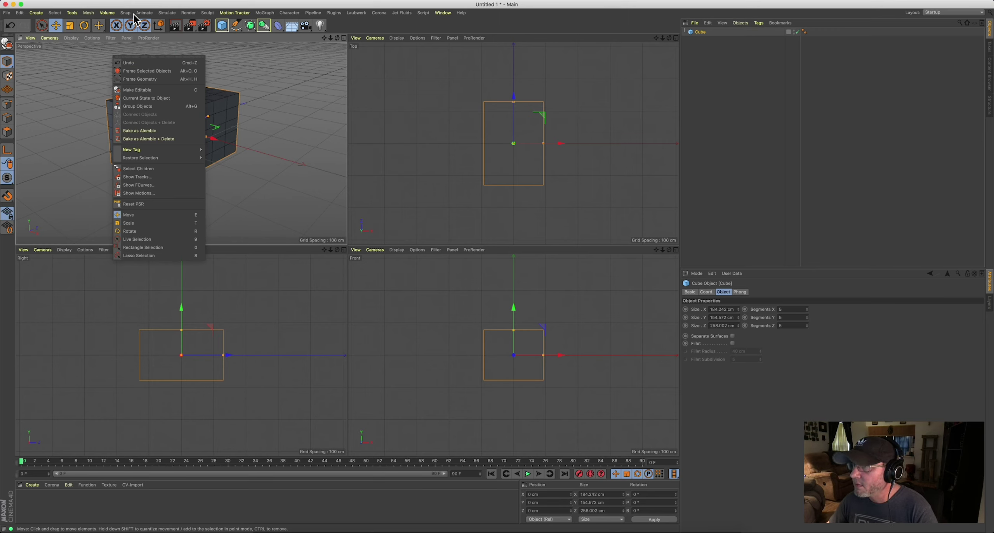
pyautogui.click(233, 59)
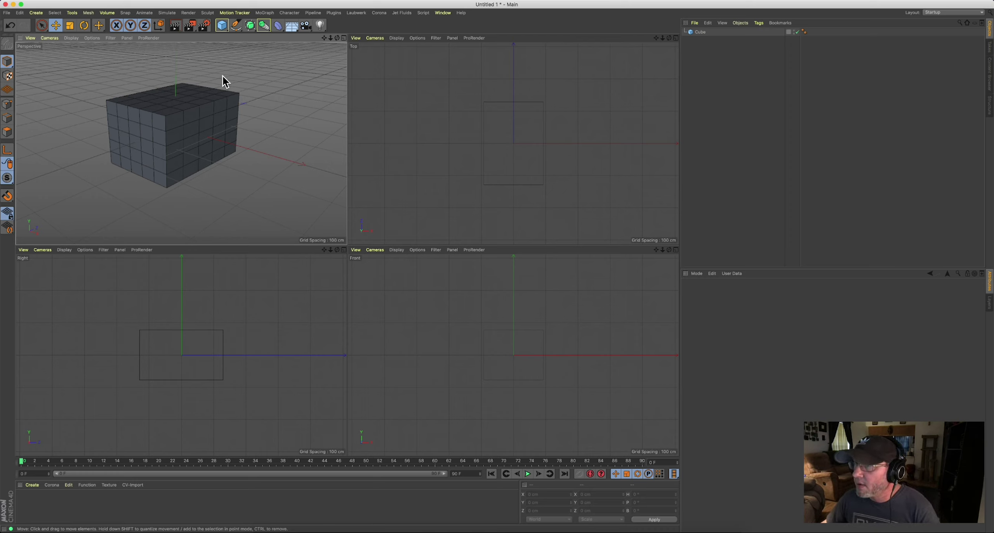
# - Add a Plane primitive to the scene and delete it again
pyautogui.click(224, 27)
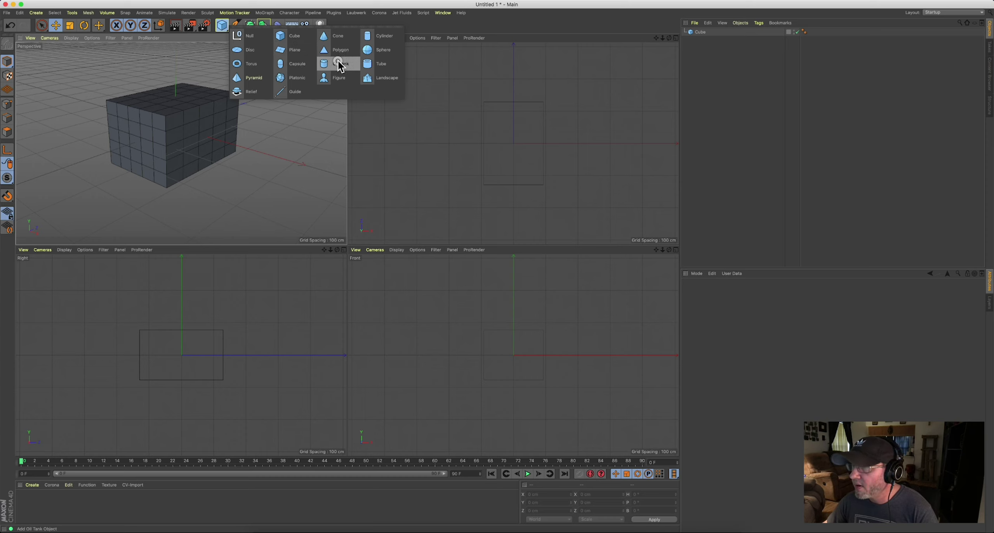
pyautogui.click(289, 50)
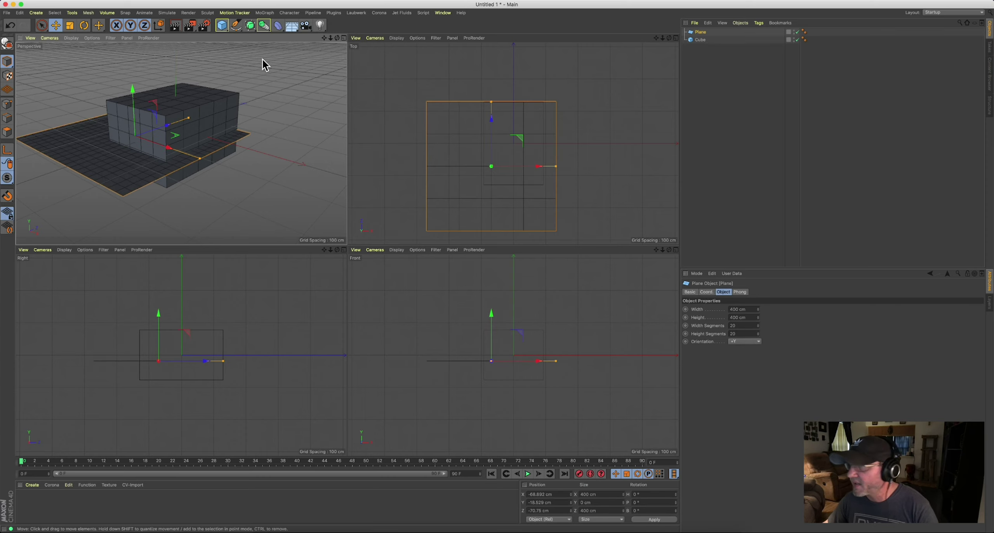
pyautogui.press('Delete')
# - Select the cube and increase its Y size to about 238 cm with its height handle
pyautogui.click(700, 33)
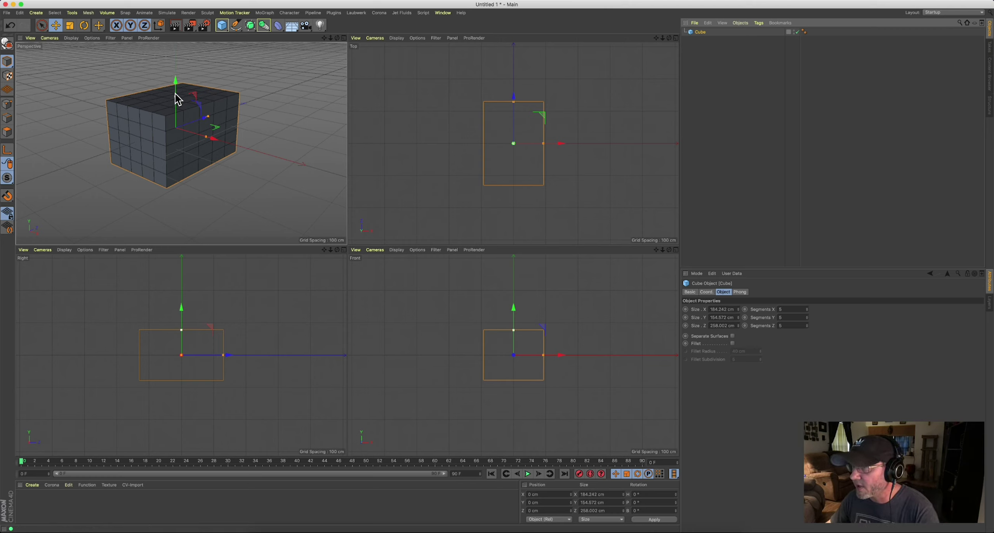
pyautogui.moveTo(176, 96)
pyautogui.mouseDown()
pyautogui.moveTo(176, 60)
pyautogui.moveTo(175, 82)
pyautogui.mouseUp()
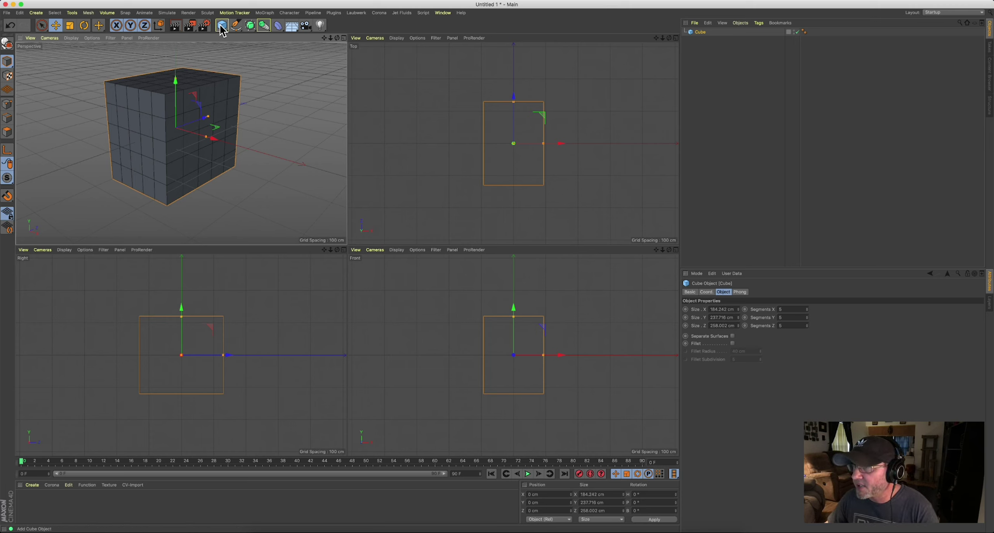
pyautogui.click(36, 13)
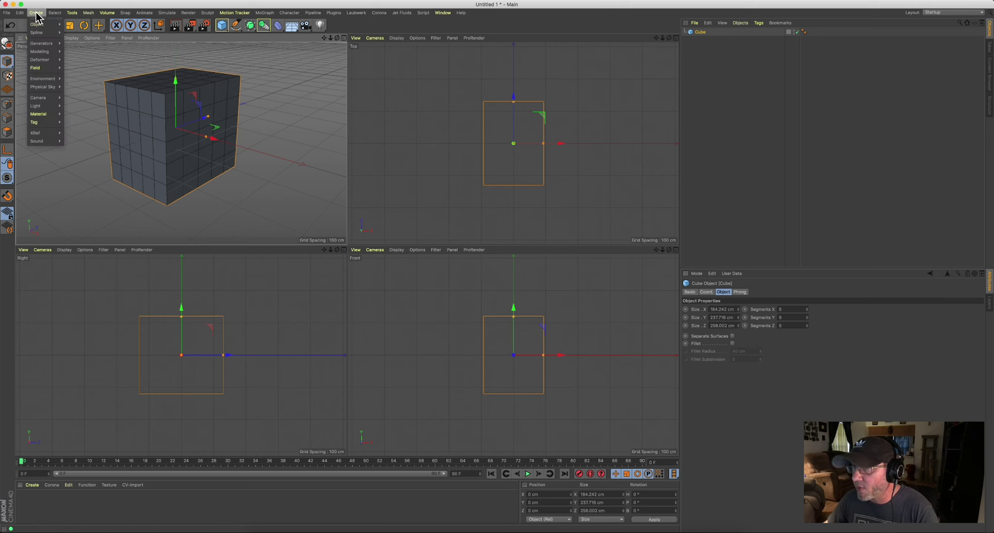
pyautogui.moveTo(43, 46)
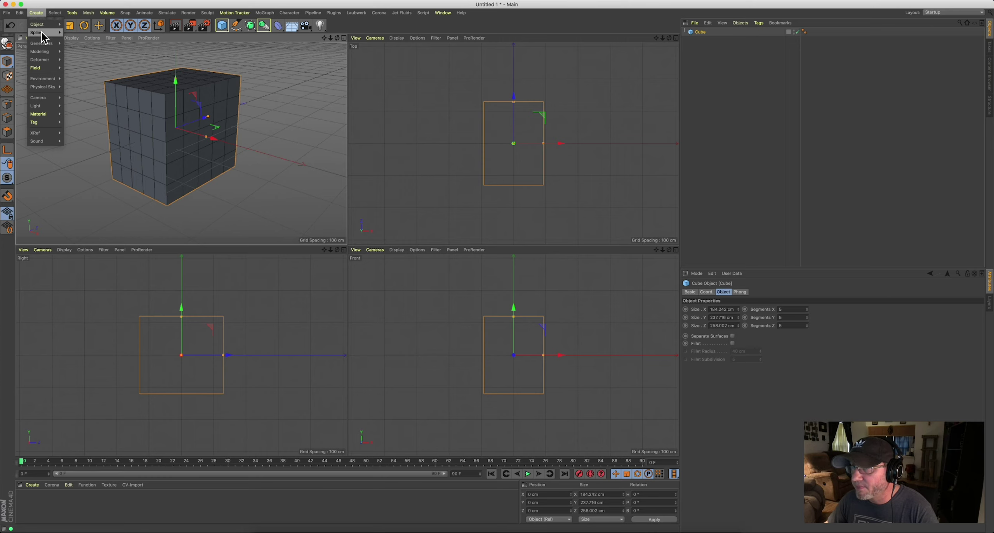
pyautogui.moveTo(40, 25)
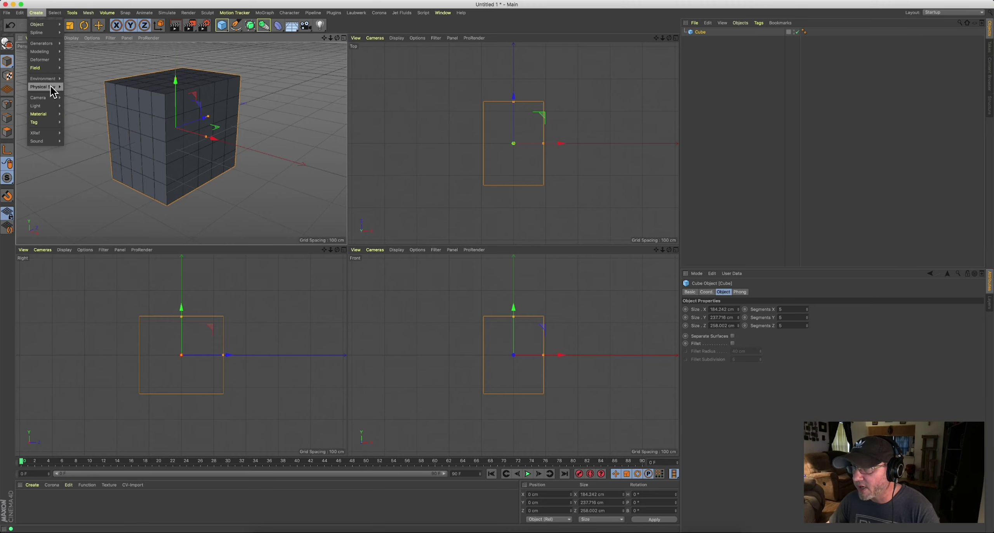
pyautogui.moveTo(50, 106)
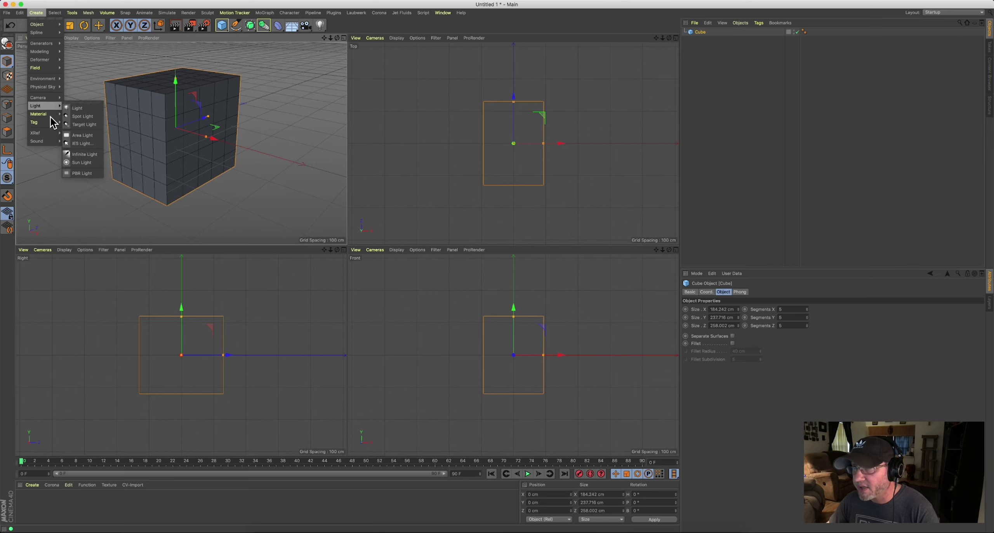
pyautogui.click(86, 9)
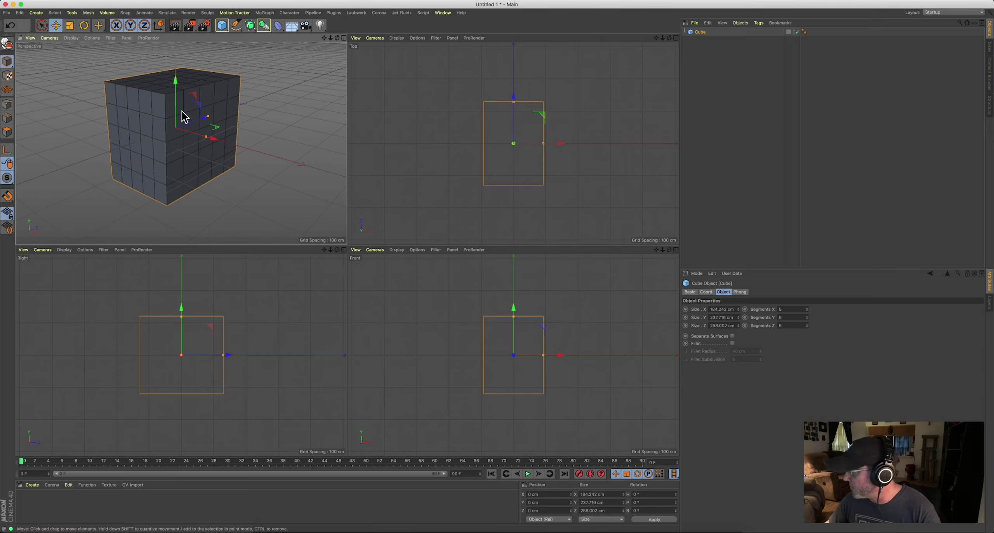
# - Turn on the cube's fillet and adjust its radius to about 9 cm with the corner handle
pyautogui.click(698, 34)
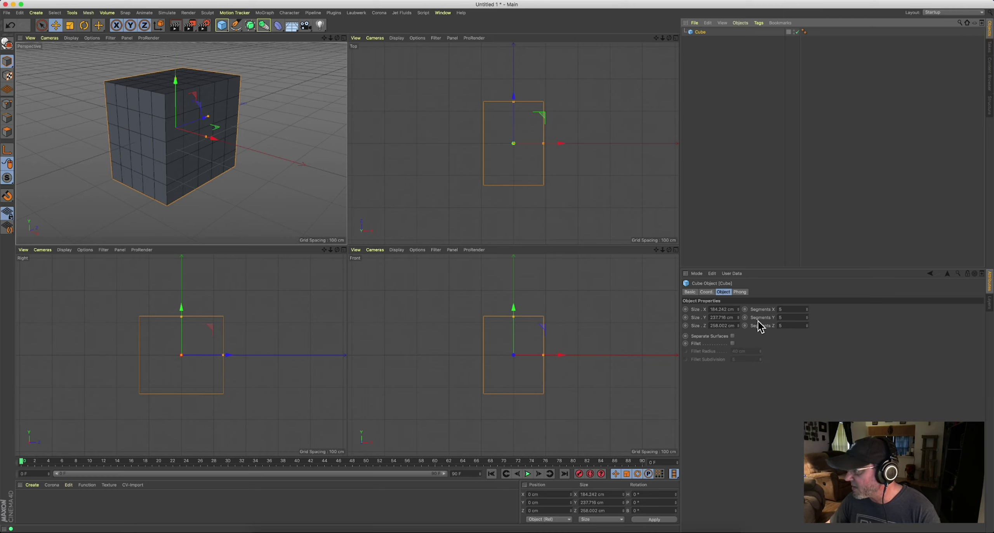
pyautogui.click(732, 344)
pyautogui.moveTo(761, 354); pyautogui.dragTo(761, 352)
pyautogui.moveTo(221, 94); pyautogui.dragTo(238, 81)
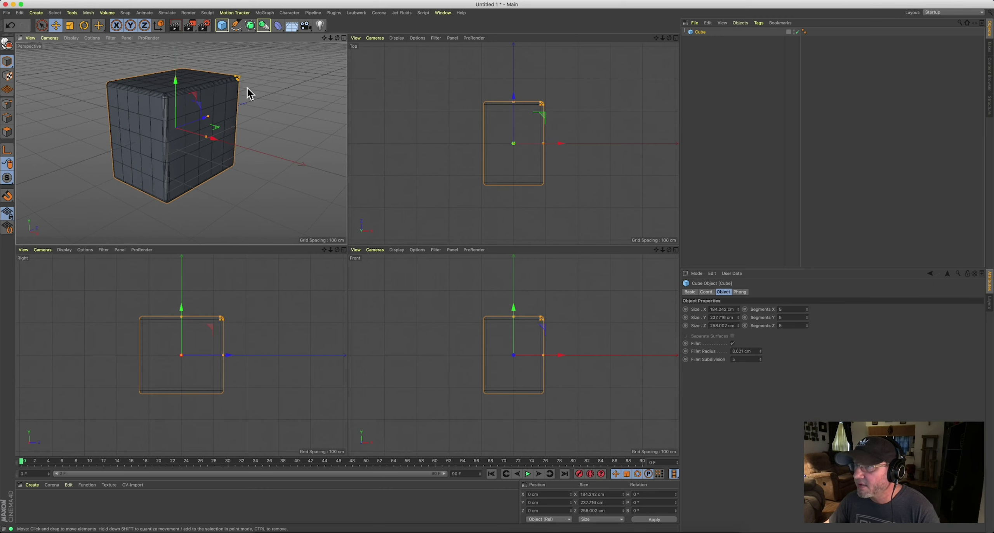
# - Try making the filleted cube editable, and undo the conversion
pyautogui.click(7, 43)
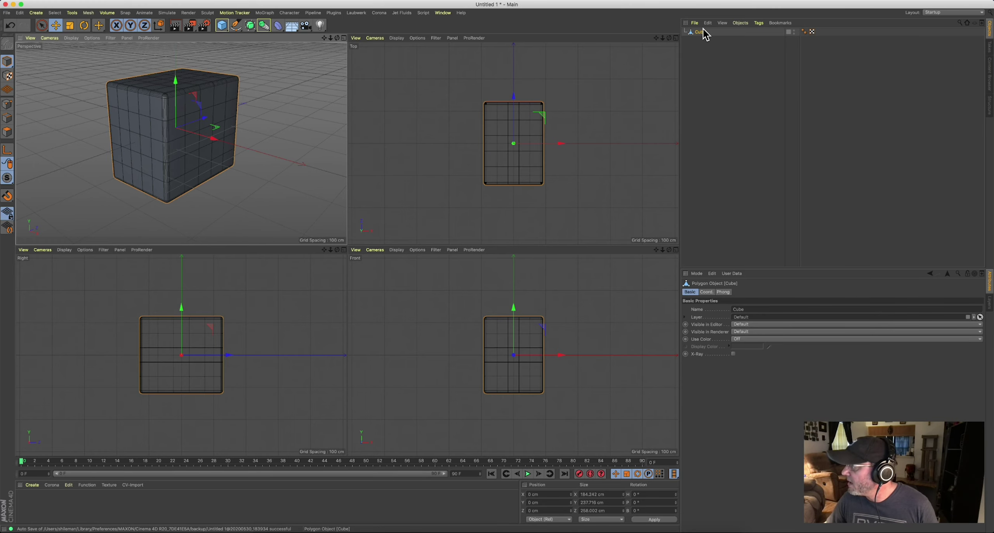
pyautogui.press('super+z')
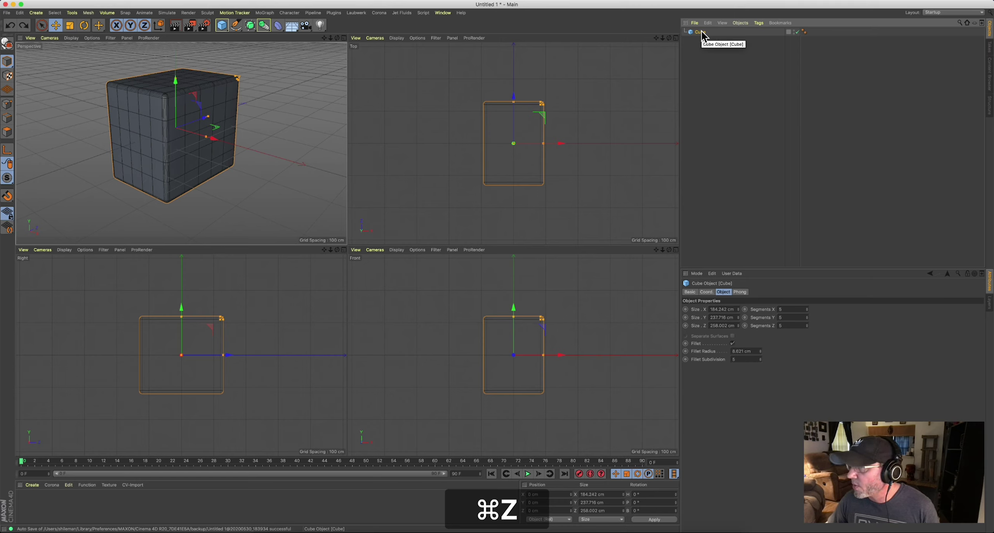
# - Duplicate the filleted cube, nest the original under a new Null object, and collapse that group
pyautogui.keyDown('ctrl'); pyautogui.moveTo(701, 32); pyautogui.dragTo(703, 48); pyautogui.keyUp('ctrl')
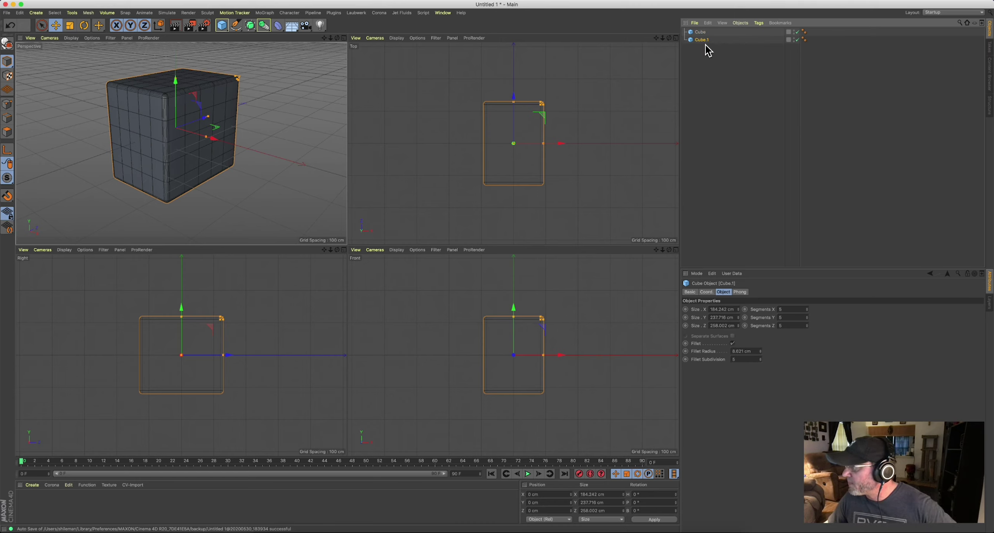
pyautogui.click(227, 30)
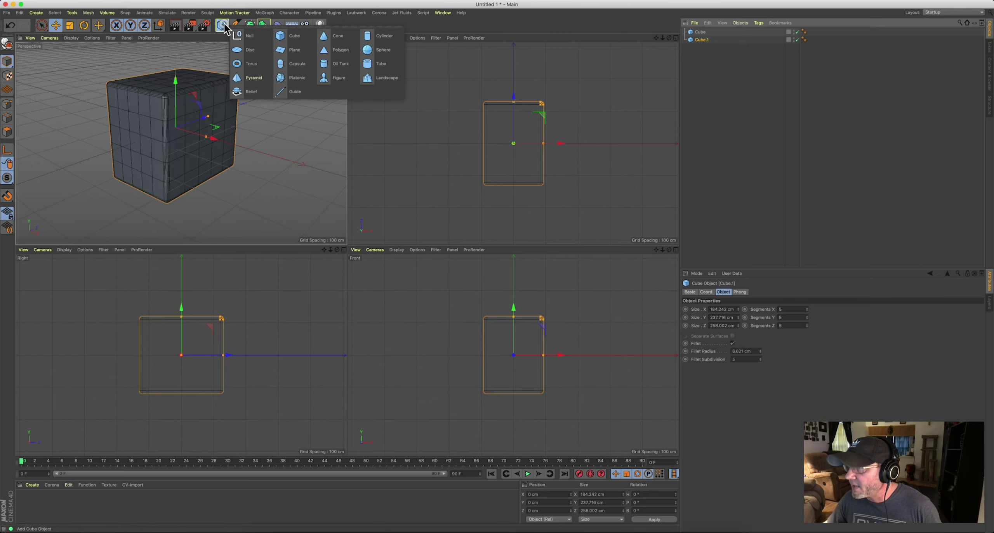
pyautogui.click(251, 37)
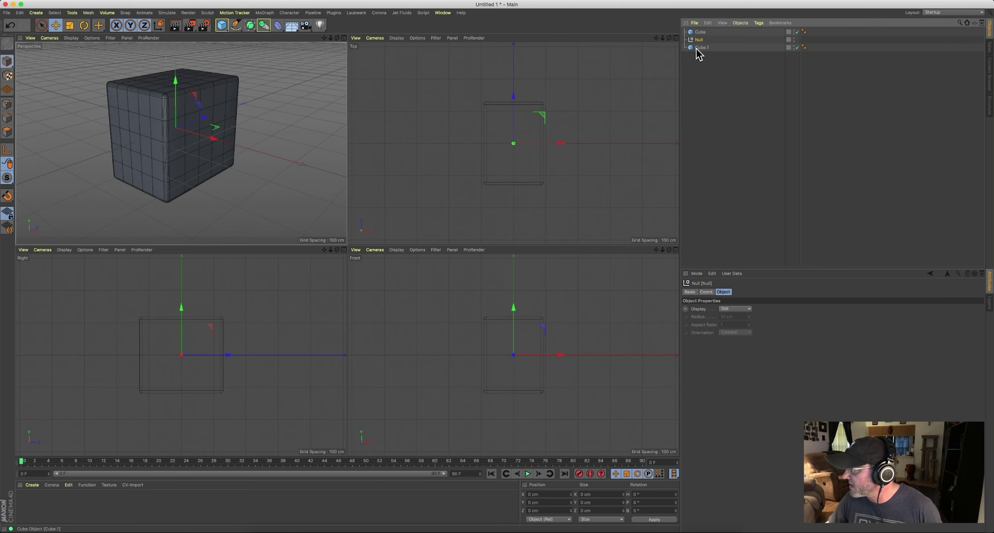
pyautogui.moveTo(697, 40); pyautogui.dragTo(695, 28)
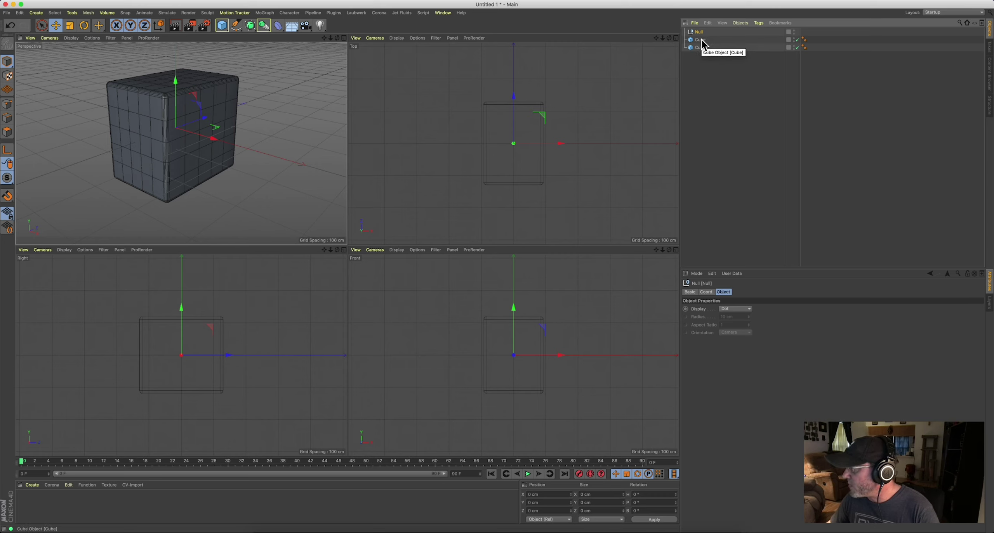
pyautogui.moveTo(702, 40); pyautogui.dragTo(701, 50)
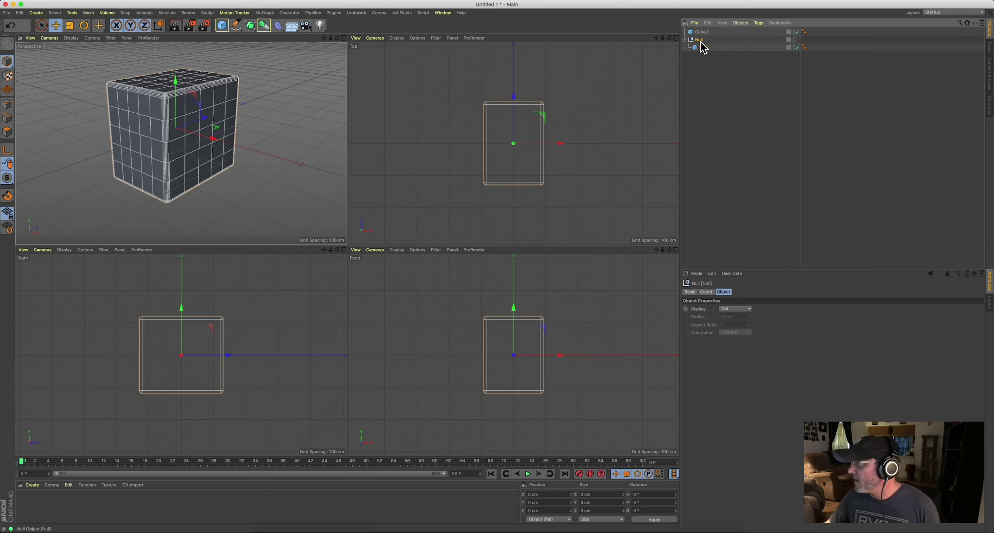
pyautogui.click(685, 40)
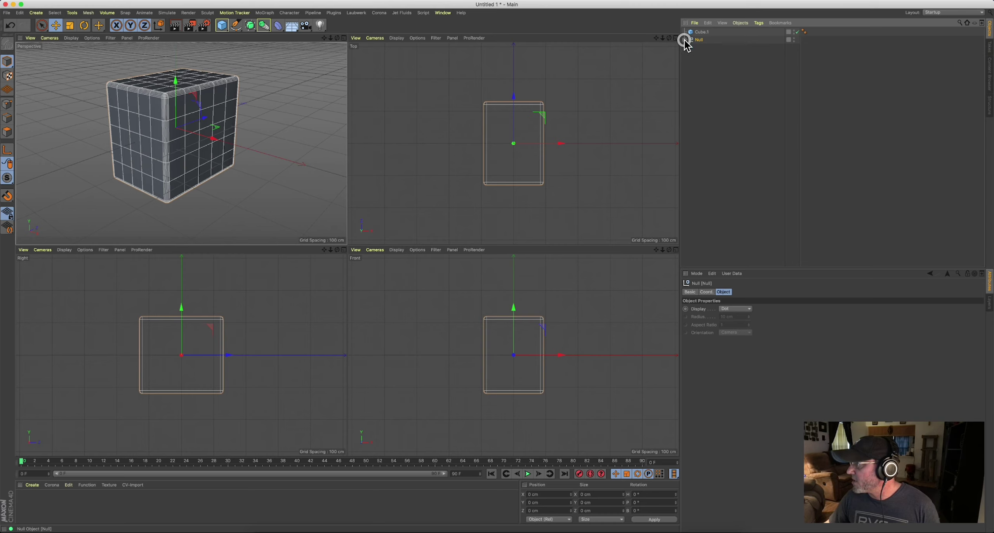
# - Hide the Null group in both editor and renderer, and move the duplicate cube along X to about 267 cm
pyautogui.doubleClick(793, 40)
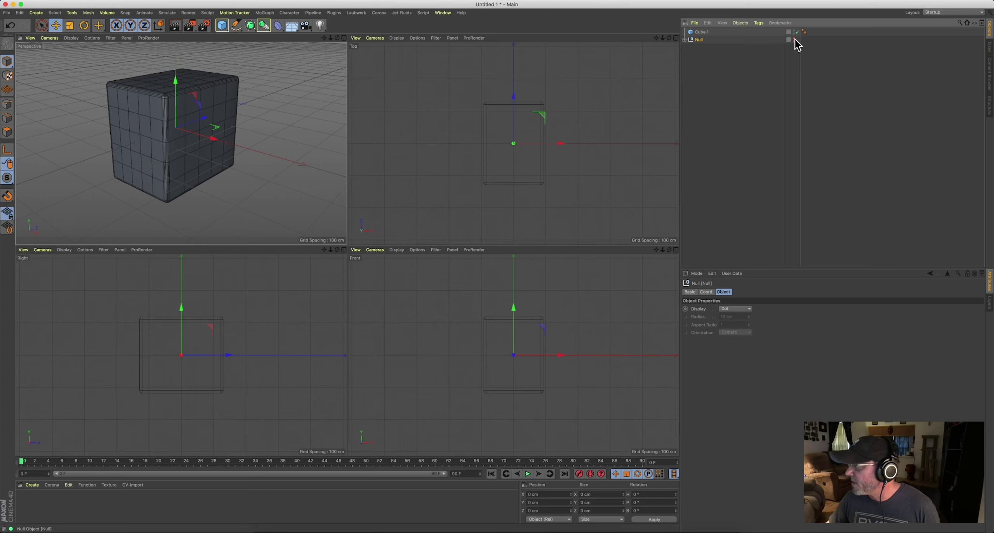
pyautogui.click(699, 32)
pyautogui.moveTo(214, 139); pyautogui.dragTo(322, 182)
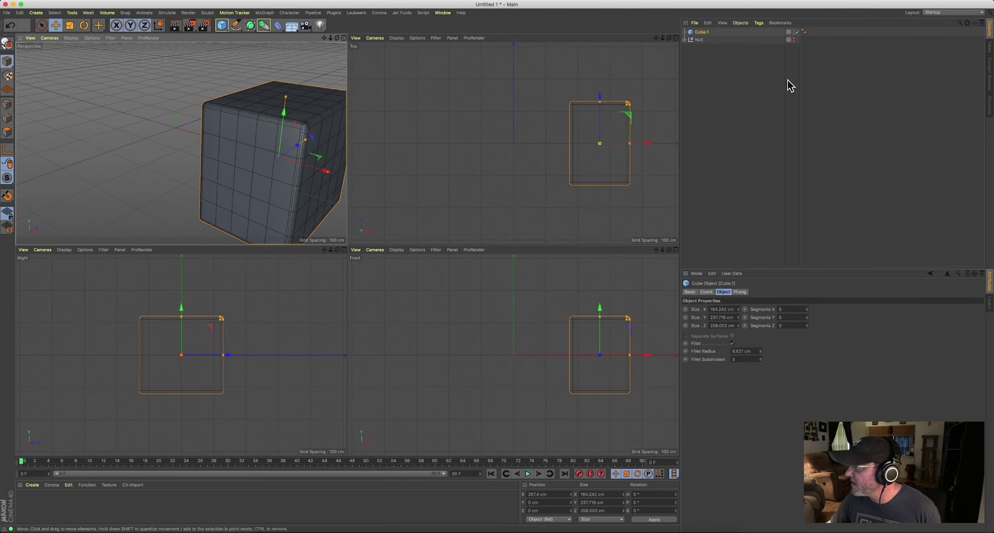
# - Show the Null group briefly, hide it again, and move the duplicate cube back along X to about -19 cm
pyautogui.click(794, 39)
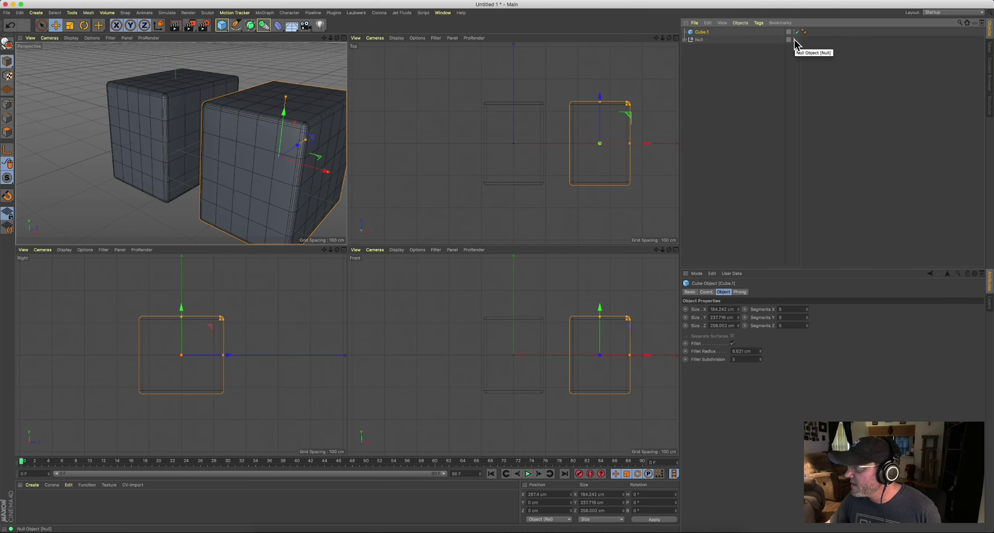
pyautogui.keyDown('alt'); pyautogui.click(794, 39); pyautogui.keyUp('alt')
pyautogui.keyDown('alt'); pyautogui.click(794, 39); pyautogui.keyUp('alt')
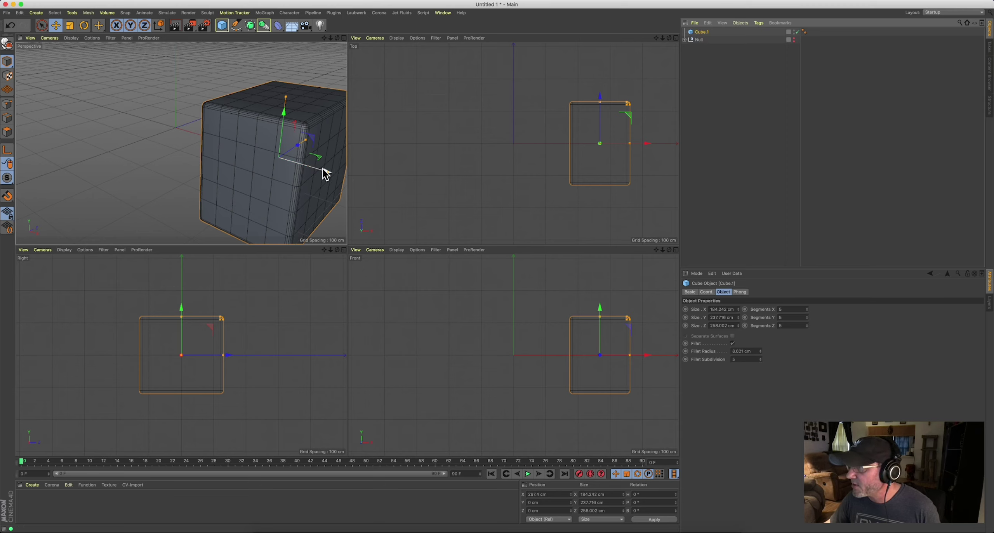
pyautogui.moveTo(317, 167); pyautogui.dragTo(200, 147)
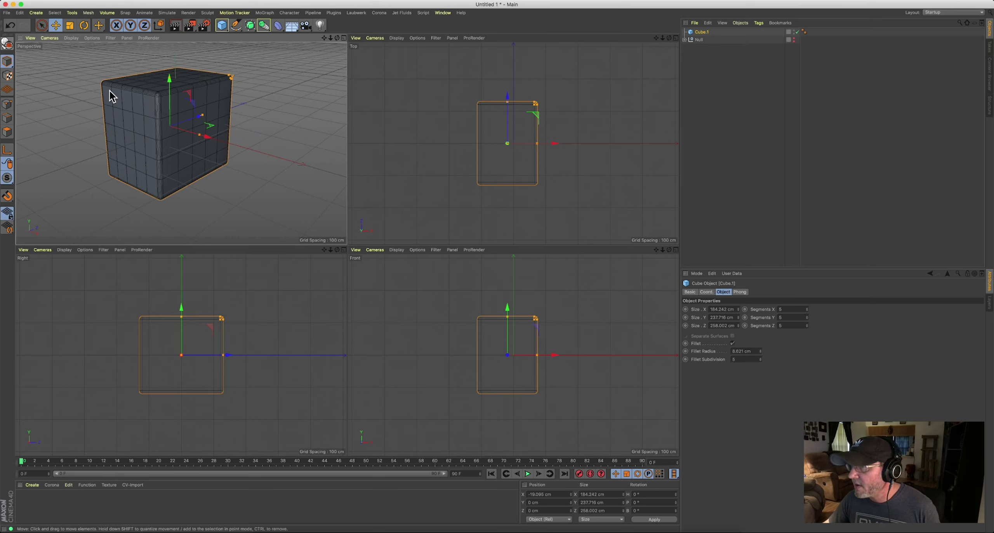
# - Make the duplicate cube editable and select a block of six polygons on its +X side with Live Selection
pyautogui.press('c')
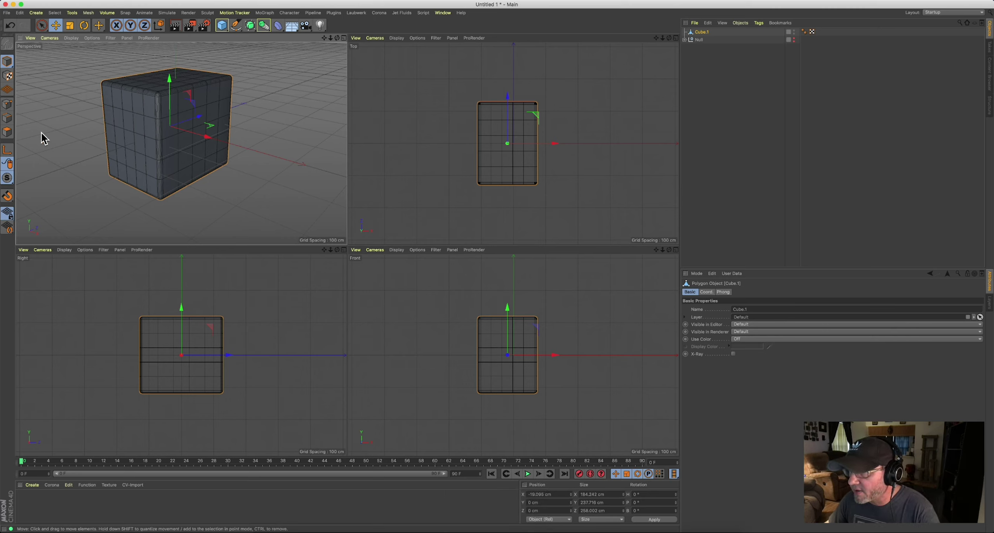
pyautogui.click(8, 133)
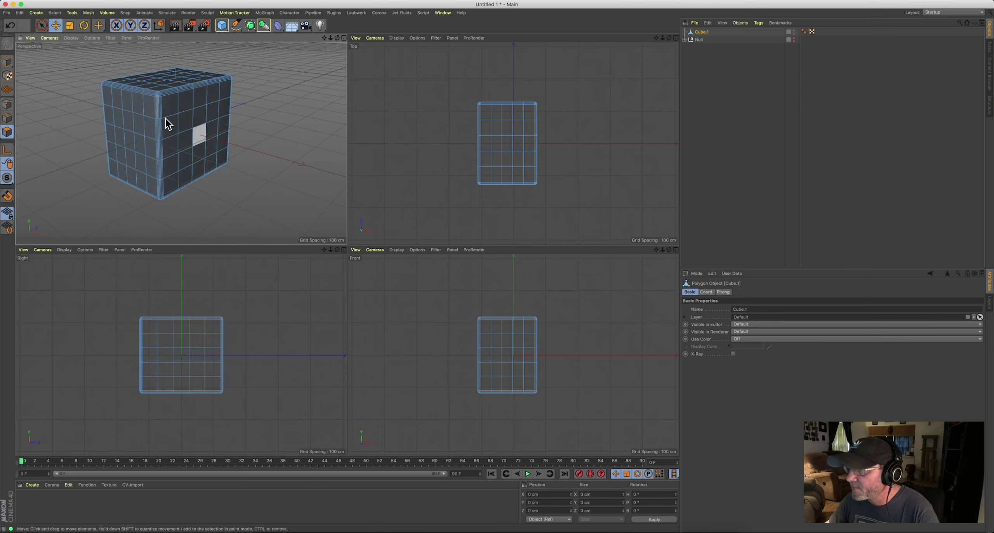
pyautogui.click(42, 25)
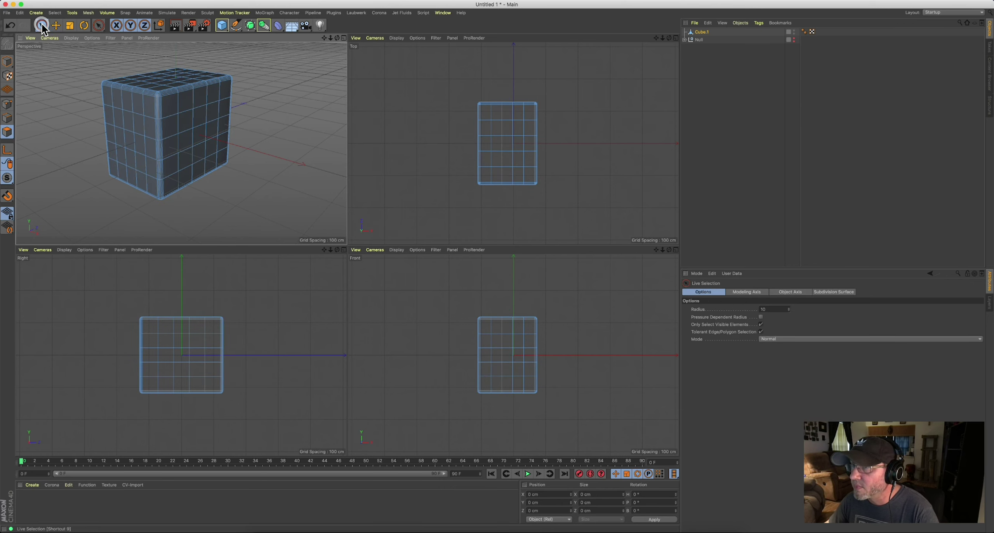
pyautogui.moveTo(205, 116)
pyautogui.mouseDown()
pyautogui.moveTo(196, 133)
pyautogui.moveTo(211, 134)
pyautogui.moveTo(196, 128)
pyautogui.mouseUp()
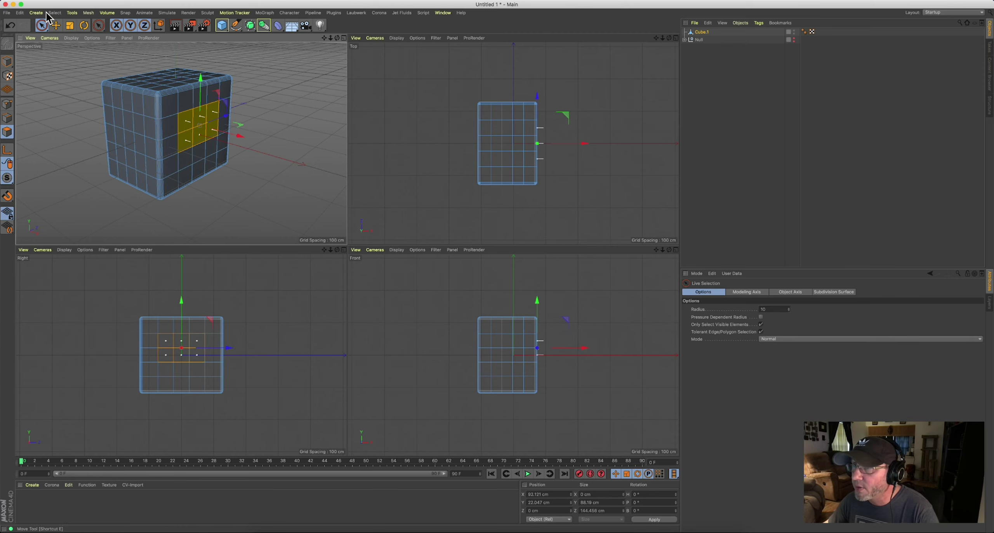
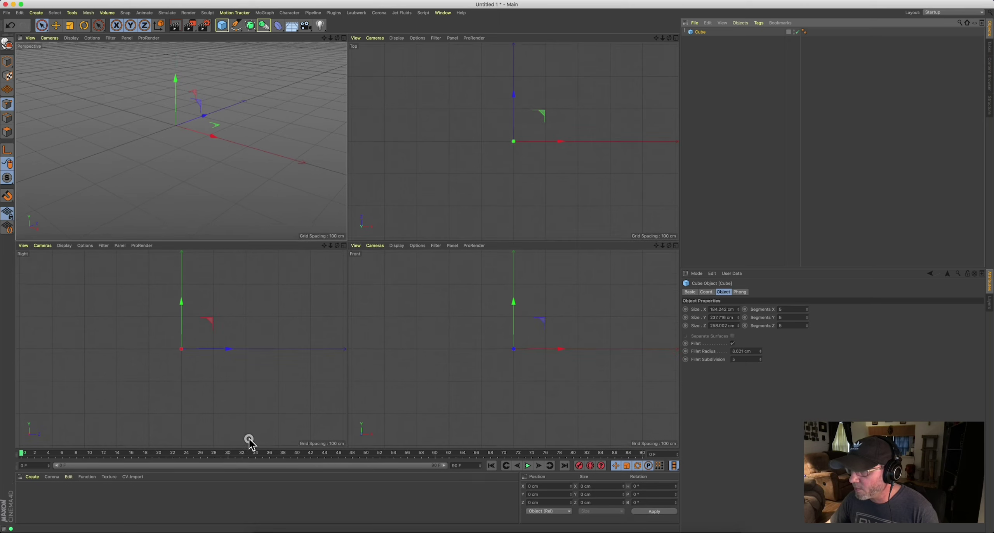
# - Create a new default material in the material manager, and look over the other material types and presets that can be created
pyautogui.click(56, 486)
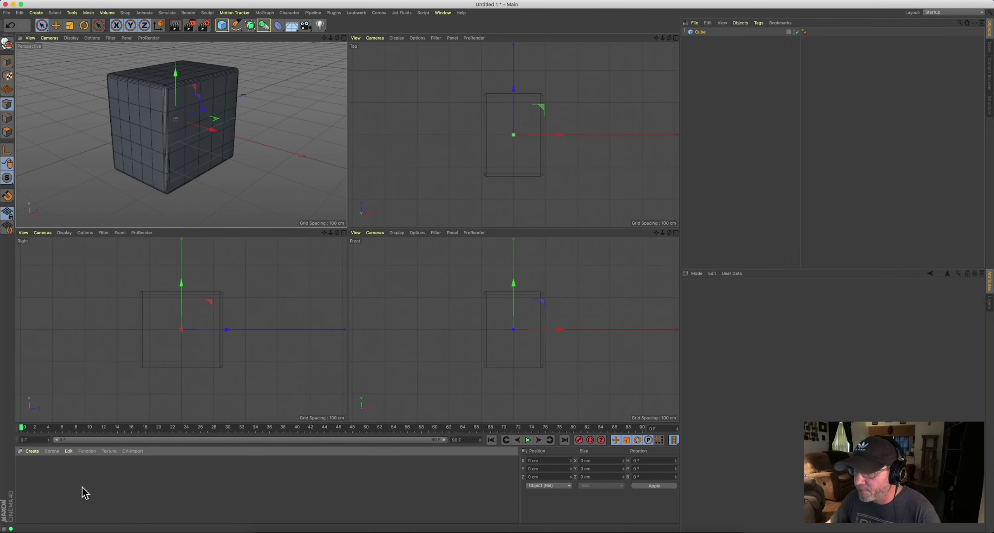
pyautogui.doubleClick(35, 472)
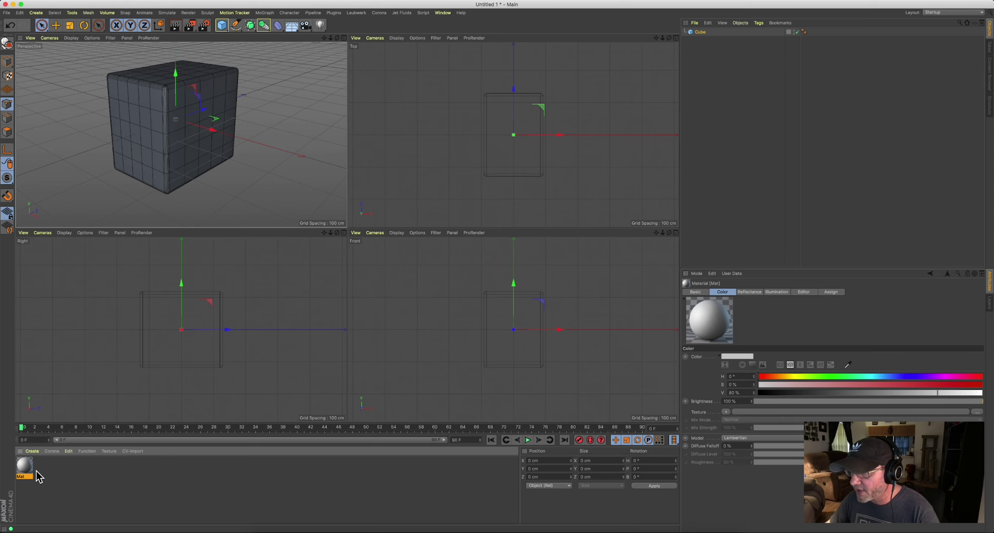
pyautogui.click(33, 452)
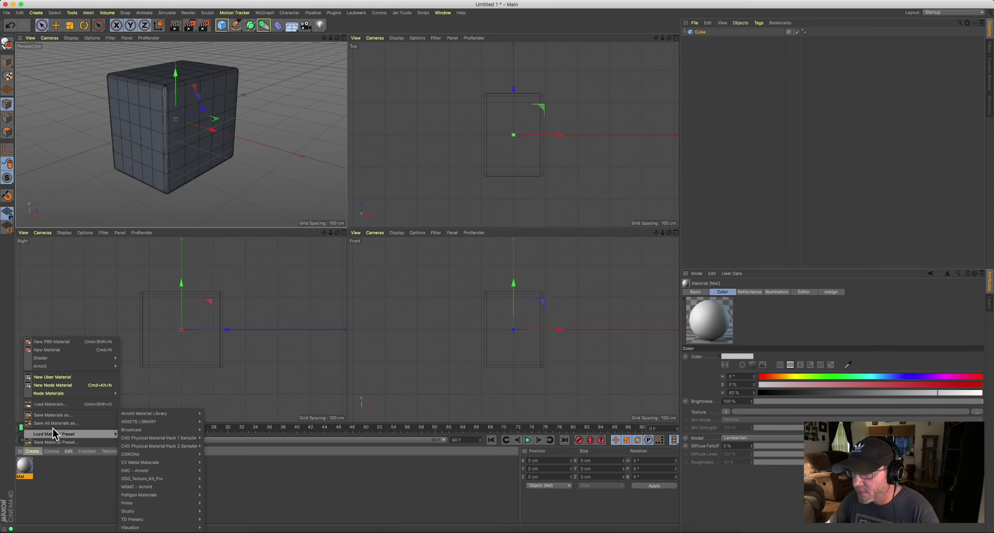
pyautogui.moveTo(75, 368)
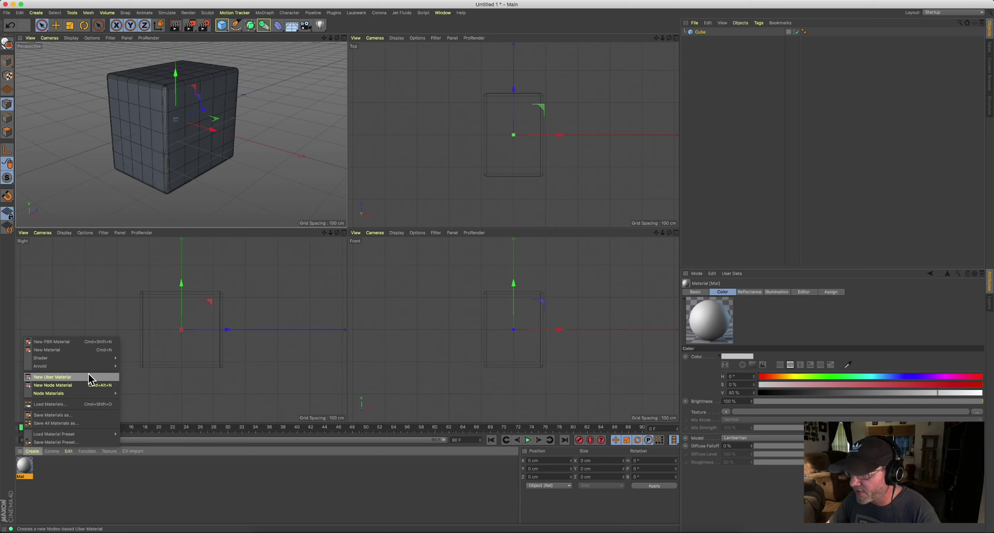
# - Create two more default materials and delete the two older ones, keeping only Mat.2
pyautogui.click(84, 349)
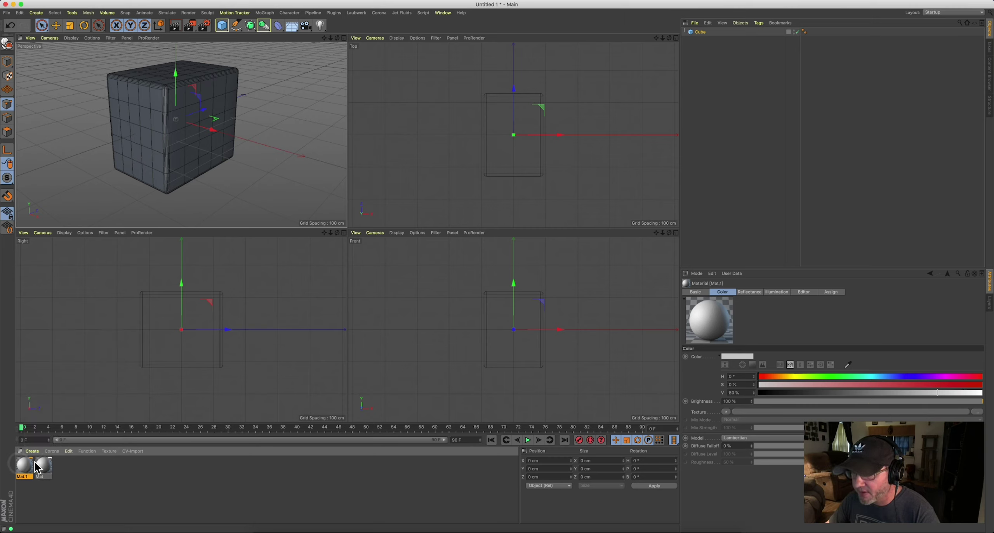
pyautogui.doubleClick(89, 472)
pyautogui.click(62, 472)
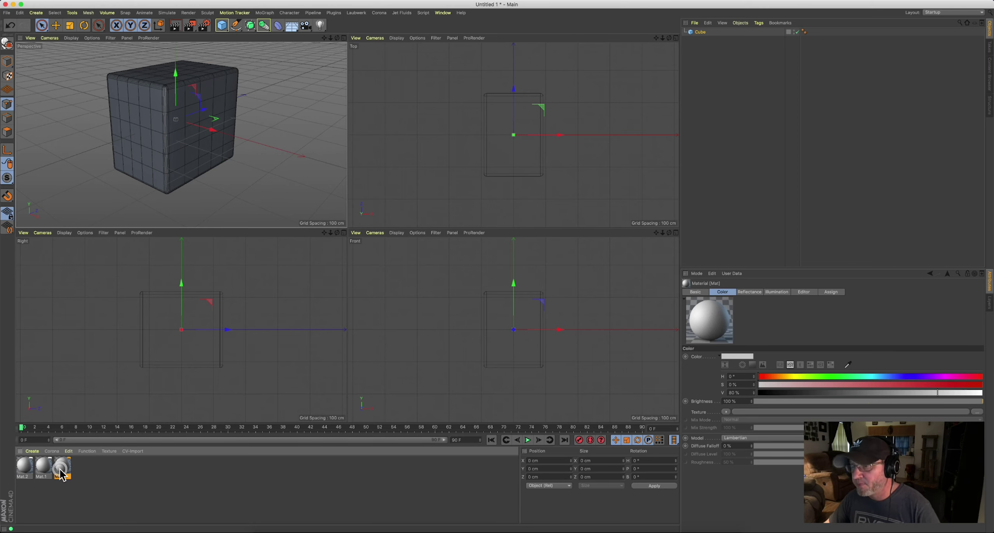
pyautogui.press('Delete')
pyautogui.click(44, 467)
pyautogui.press('Delete')
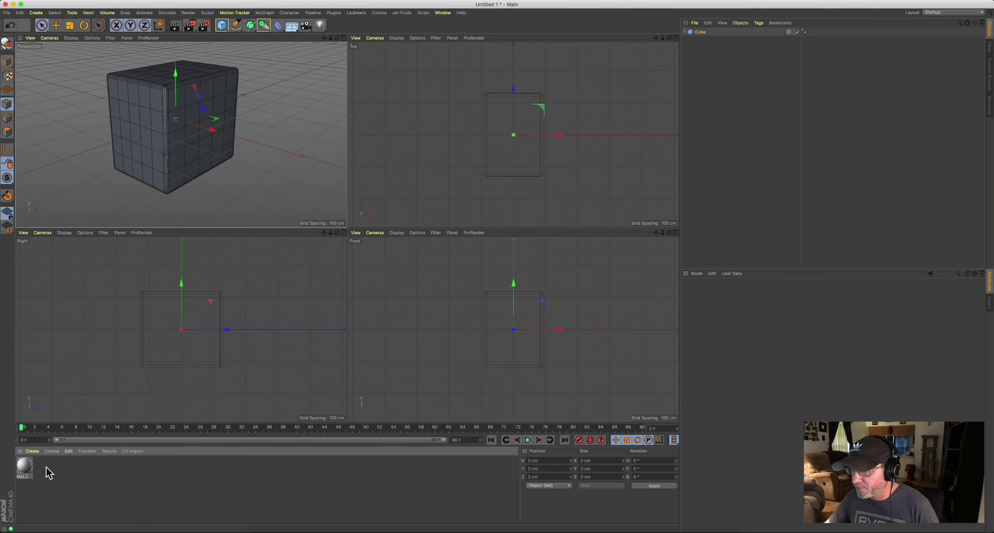
# - Set the colour of material Mat.2 to blue with hue 237°, saturation 86% and value 80%
pyautogui.doubleClick(24, 465)
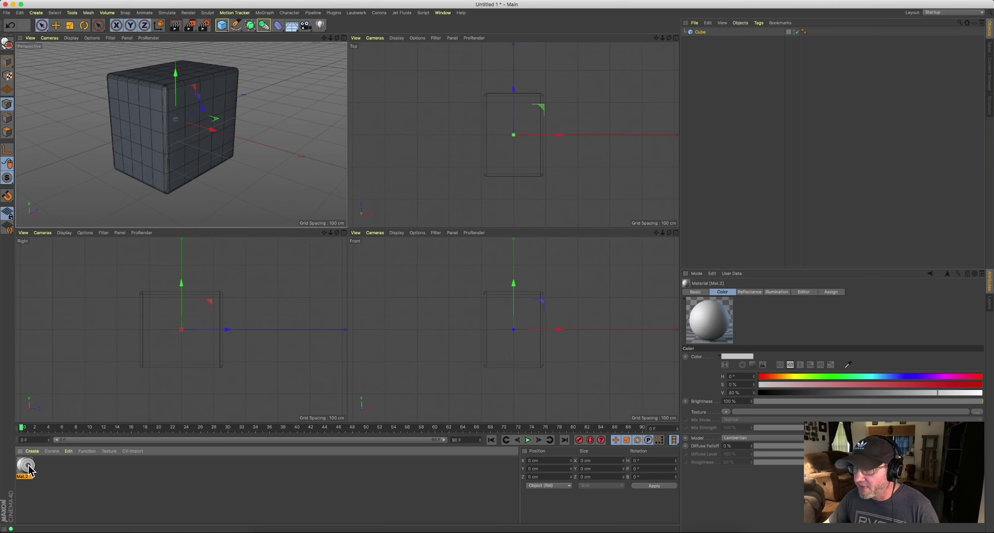
pyautogui.moveTo(298, 43); pyautogui.dragTo(541, 101)
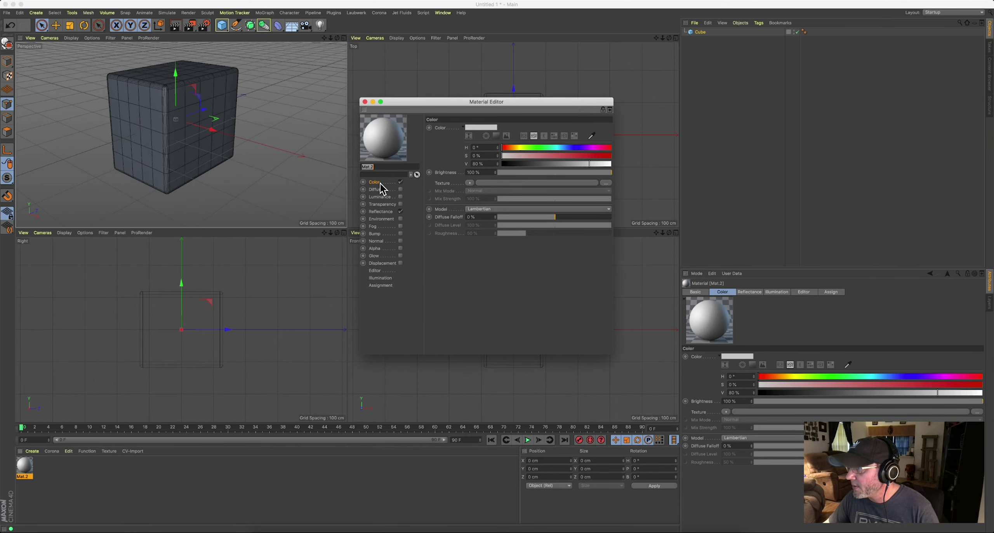
pyautogui.click(480, 129)
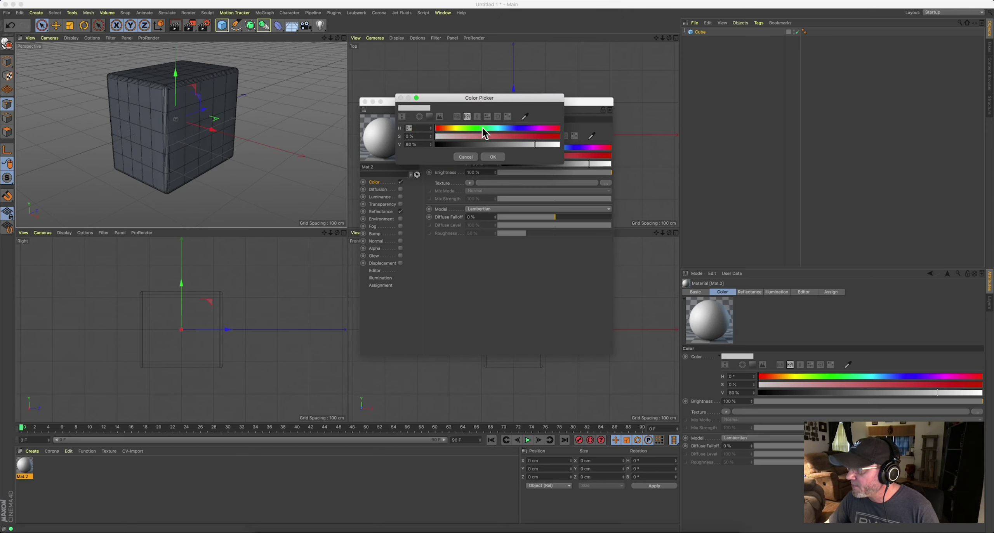
pyautogui.moveTo(481, 129); pyautogui.dragTo(542, 136)
pyautogui.click(494, 157)
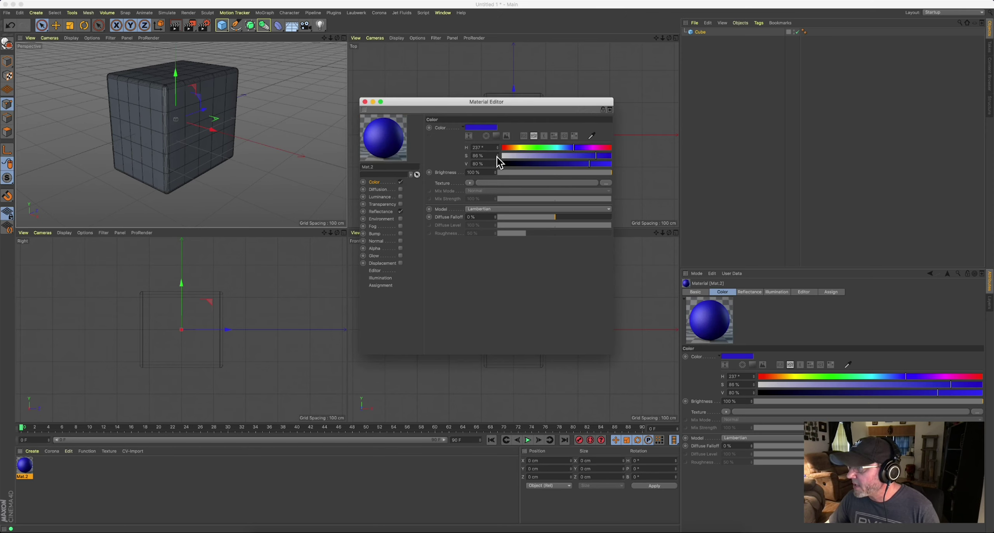
# - Try the Luminance and Transparency channels of the blue material, switch both off again, and view its Reflectance settings
pyautogui.click(380, 196)
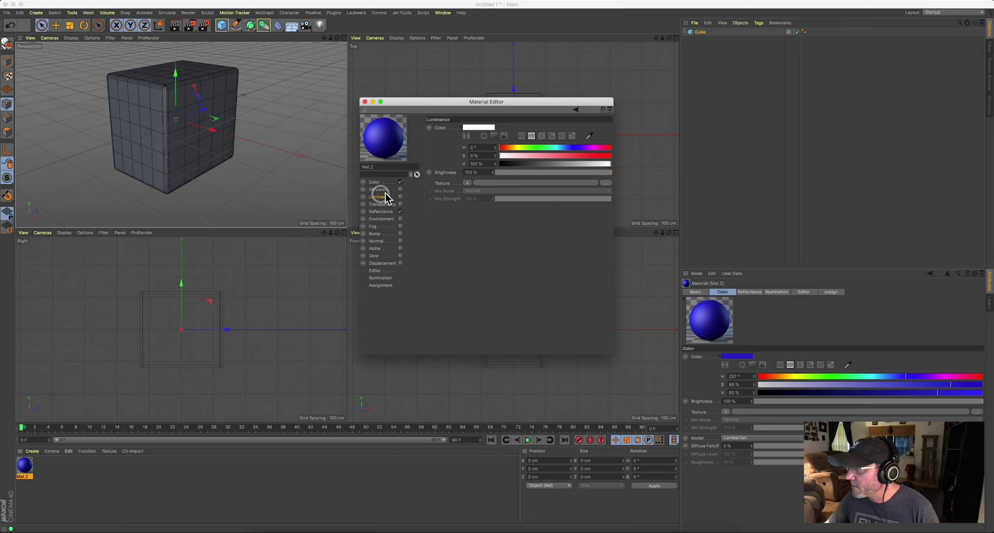
pyautogui.click(400, 197)
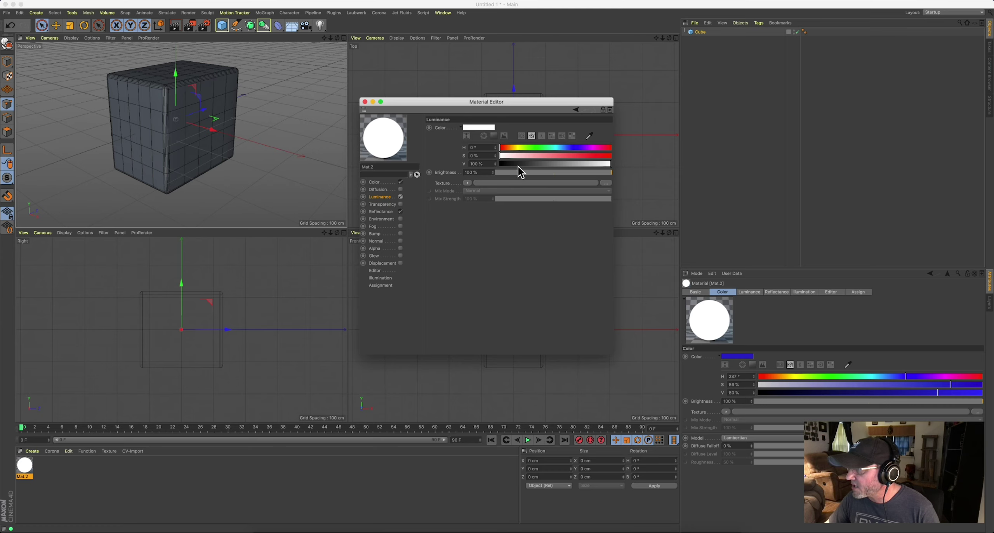
pyautogui.click(400, 197)
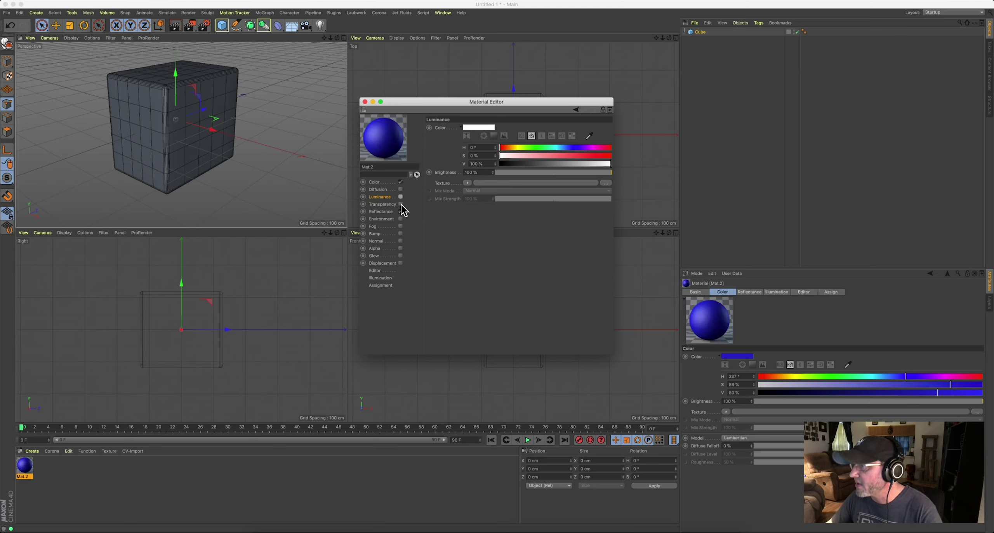
pyautogui.click(400, 205)
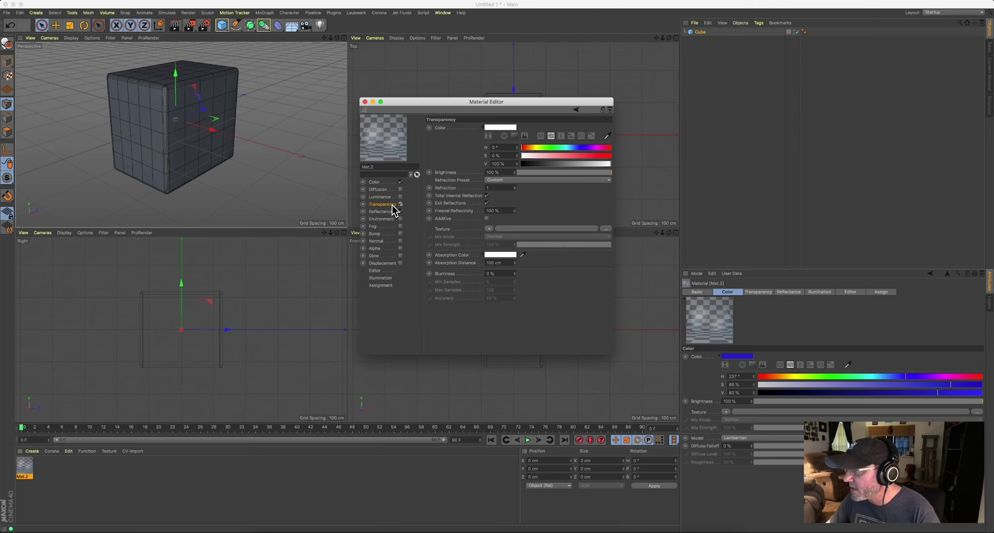
pyautogui.moveTo(604, 173); pyautogui.dragTo(626, 167)
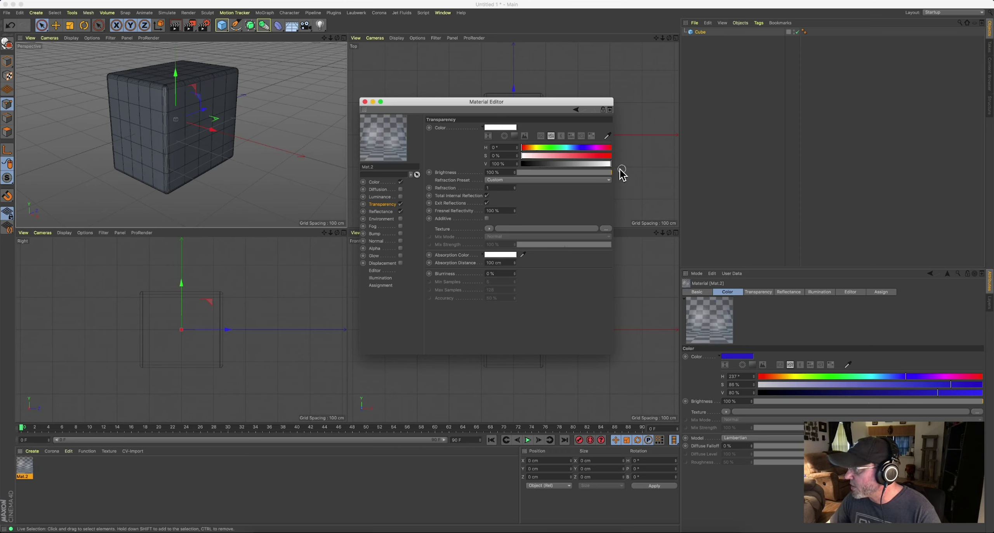
pyautogui.click(401, 204)
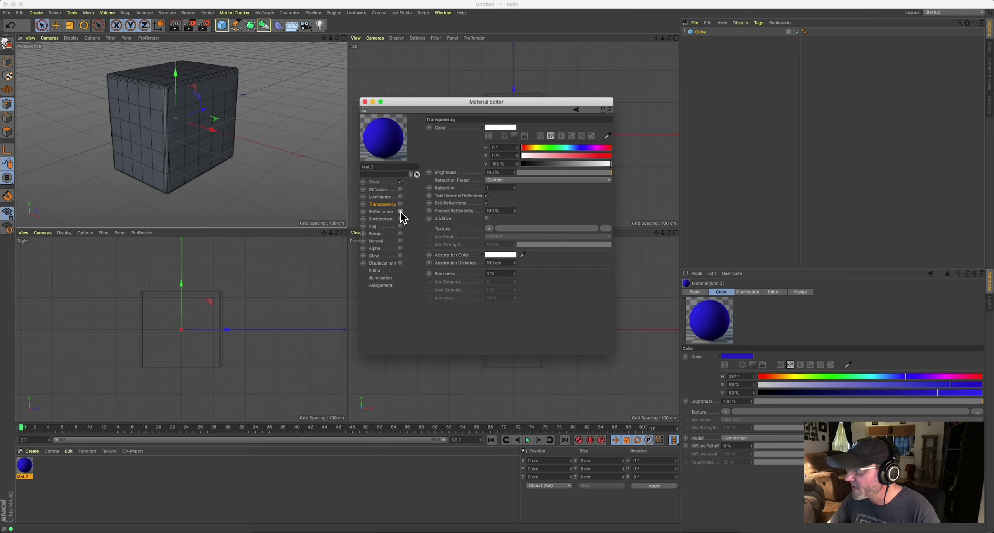
pyautogui.click(401, 212)
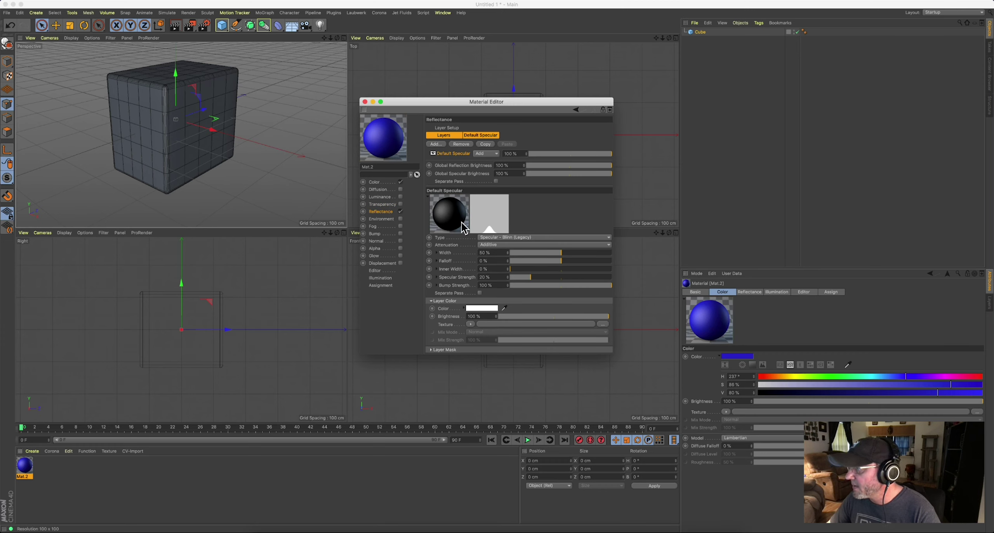
pyautogui.click(365, 102)
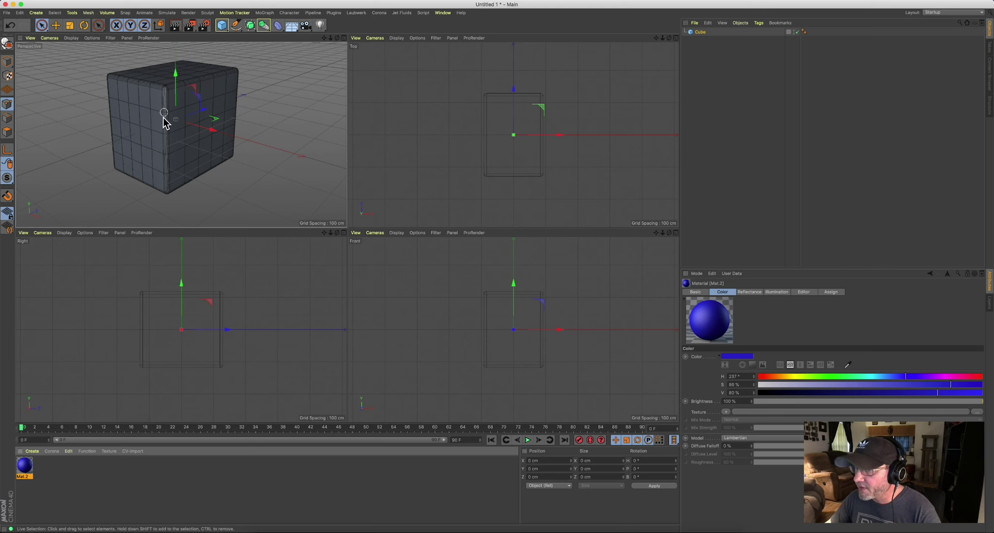
# - Apply the blue material to the cube in the viewport, undo it, and assign it through the cube's entry in the object list
pyautogui.moveTo(26, 472); pyautogui.dragTo(195, 111)
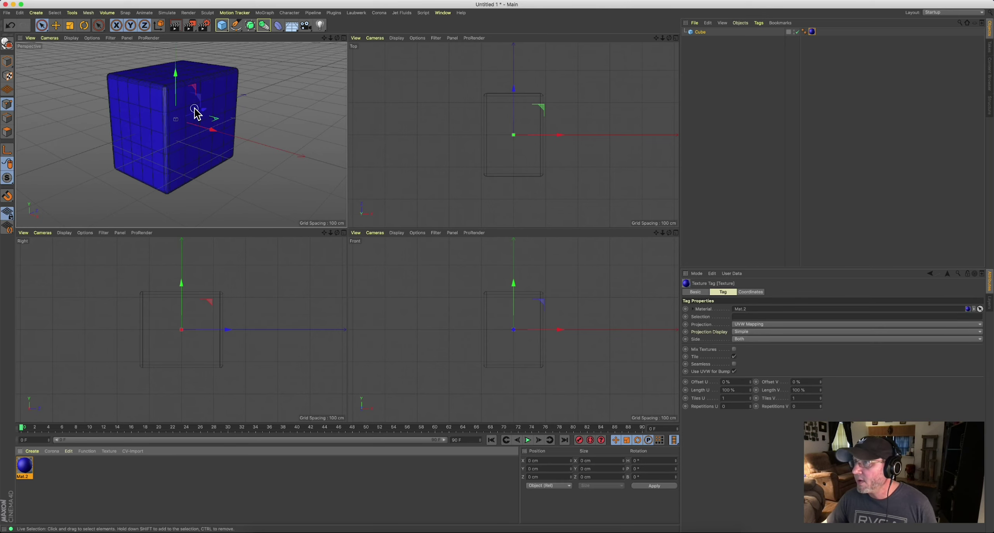
pyautogui.press('super+z')
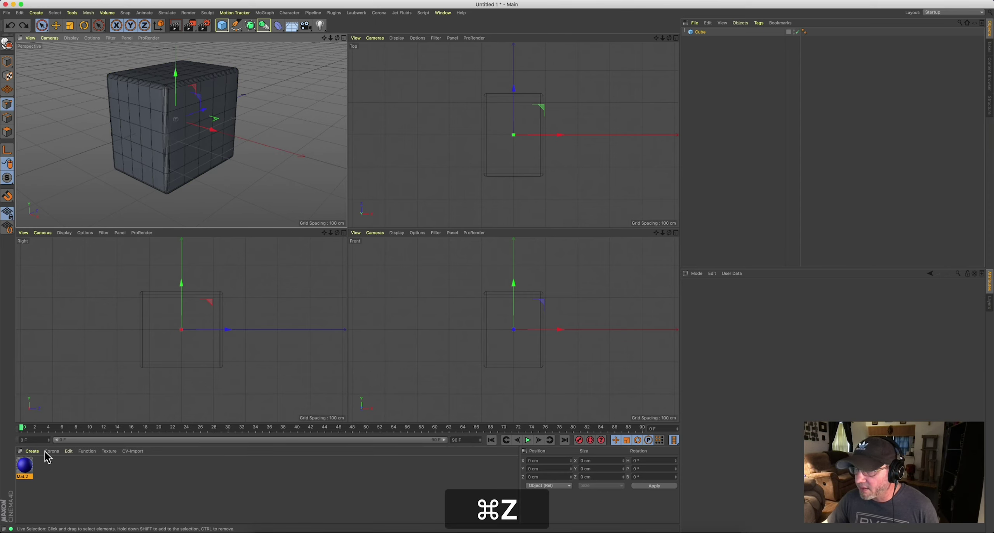
pyautogui.click(24, 474)
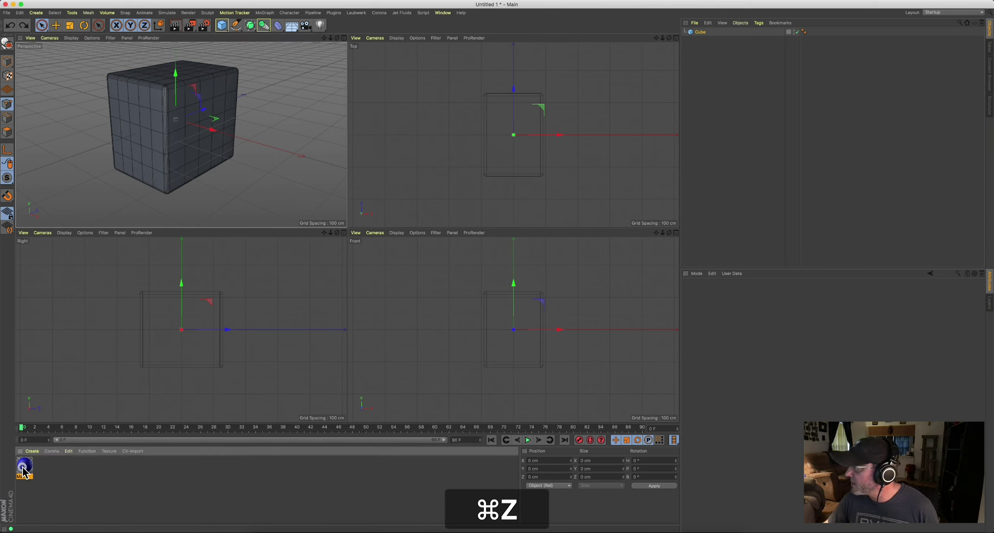
pyautogui.moveTo(24, 474); pyautogui.dragTo(700, 36)
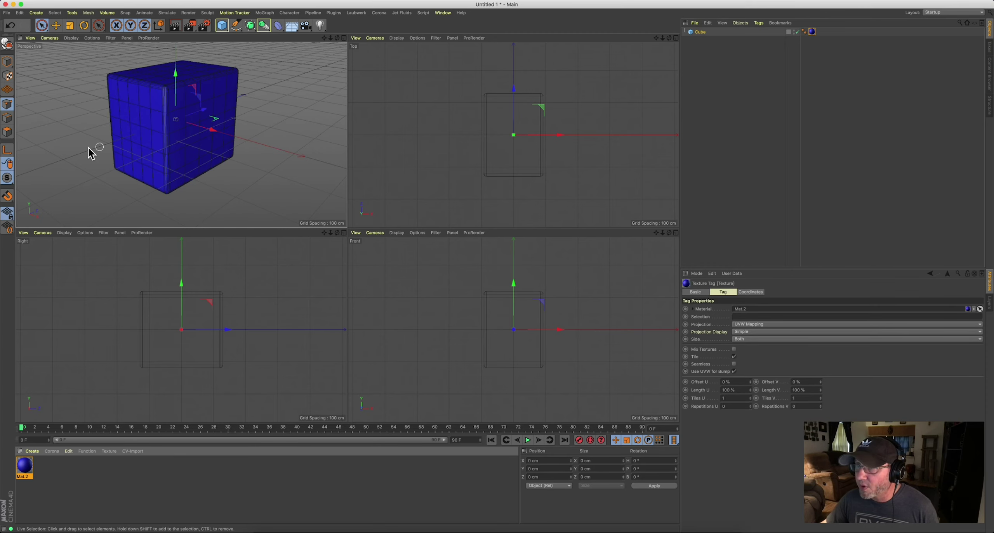
# - Make the blue cube editable and select a block of six polygons on its +X side in Polygon mode
pyautogui.click(8, 133)
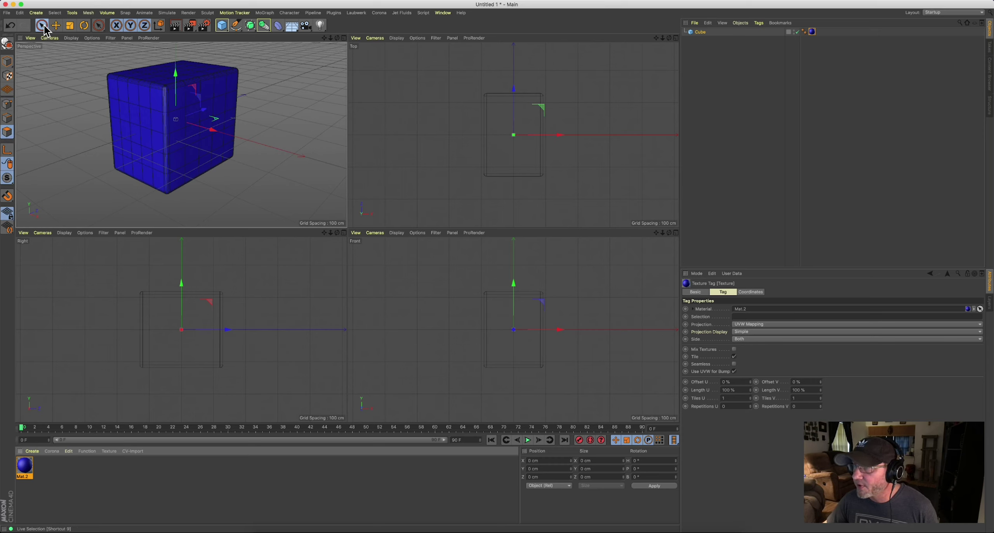
pyautogui.click(701, 33)
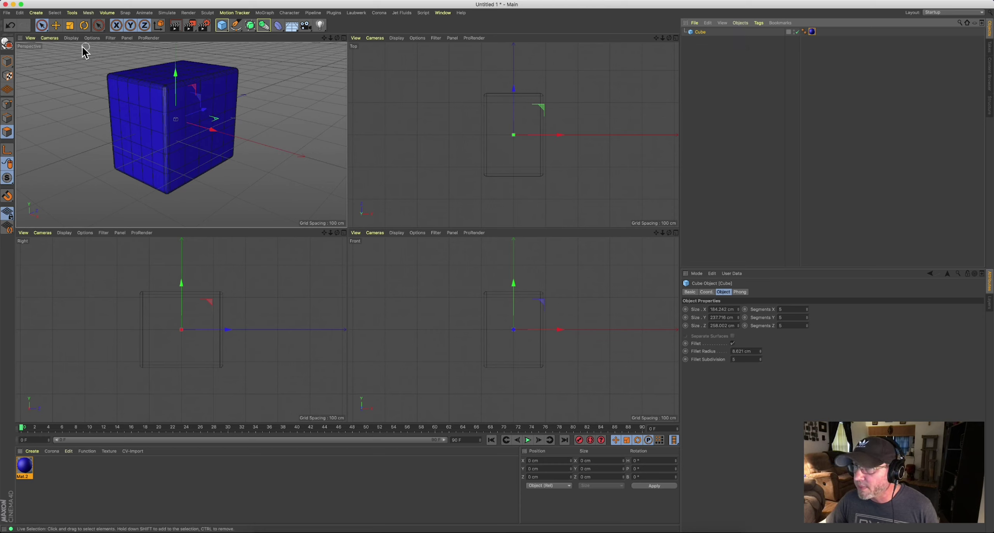
pyautogui.press('c')
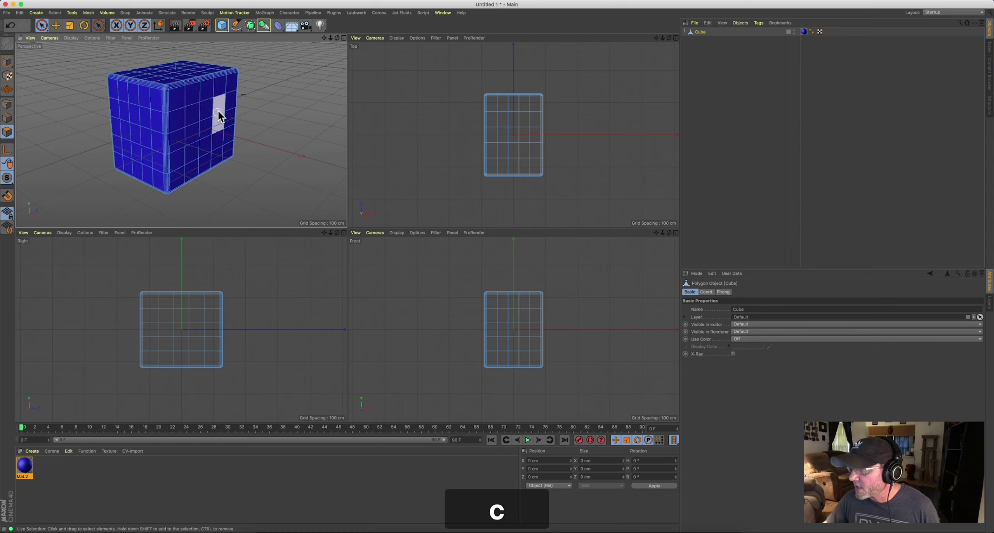
pyautogui.moveTo(216, 112)
pyautogui.mouseDown()
pyautogui.moveTo(203, 130)
pyautogui.moveTo(212, 115)
pyautogui.mouseUp()
# - Create a new default material, apply it to the six selected polygons, and clear the selection
pyautogui.doubleClick(44, 468)
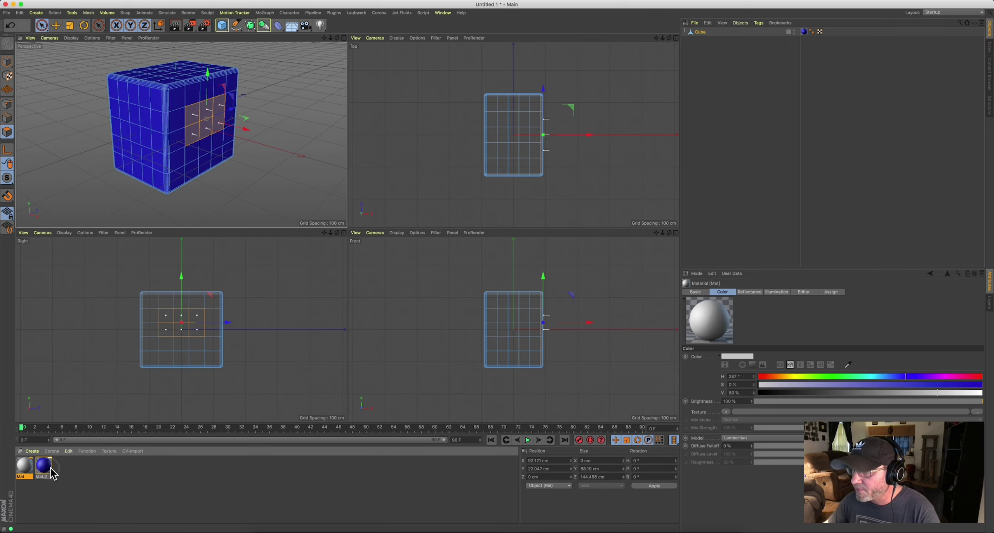
pyautogui.moveTo(26, 471); pyautogui.dragTo(203, 128)
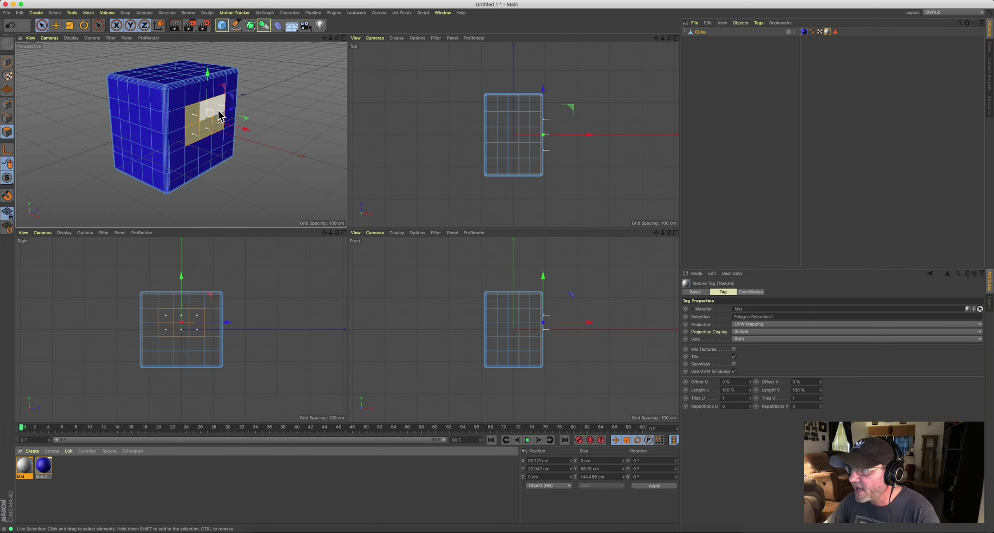
pyautogui.click(275, 101)
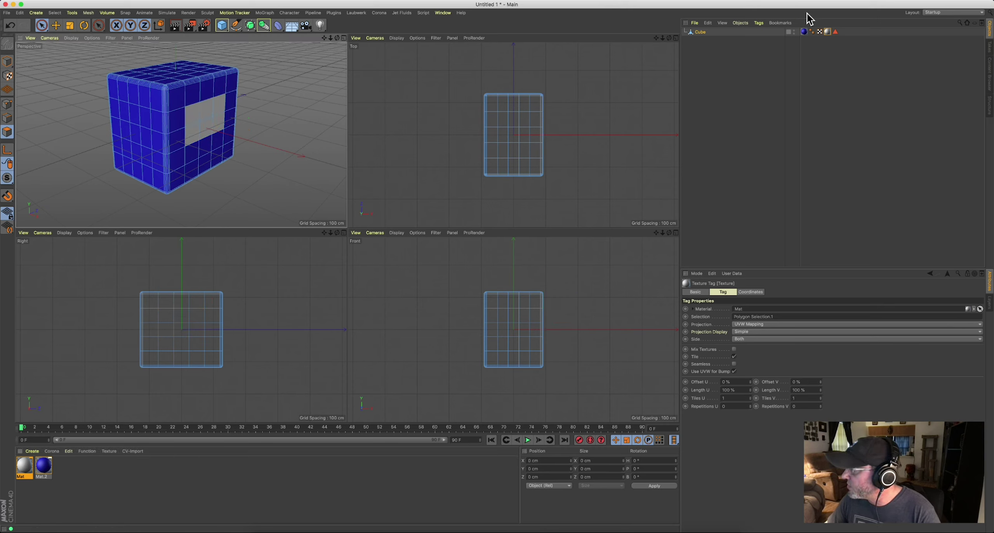
# - Examine the cube's polygon selection tag and the texture tag of the material limited to that selection
pyautogui.click(701, 33)
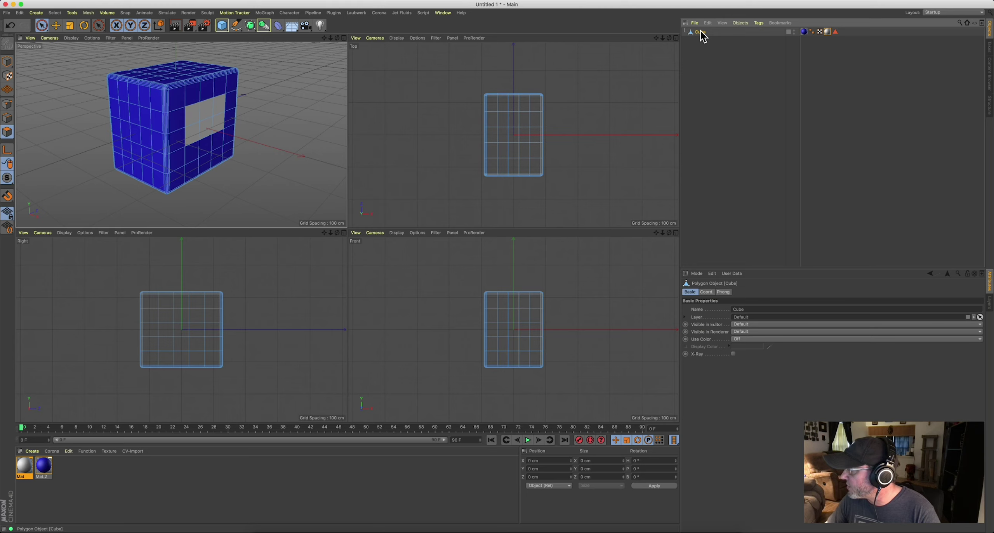
pyautogui.click(835, 32)
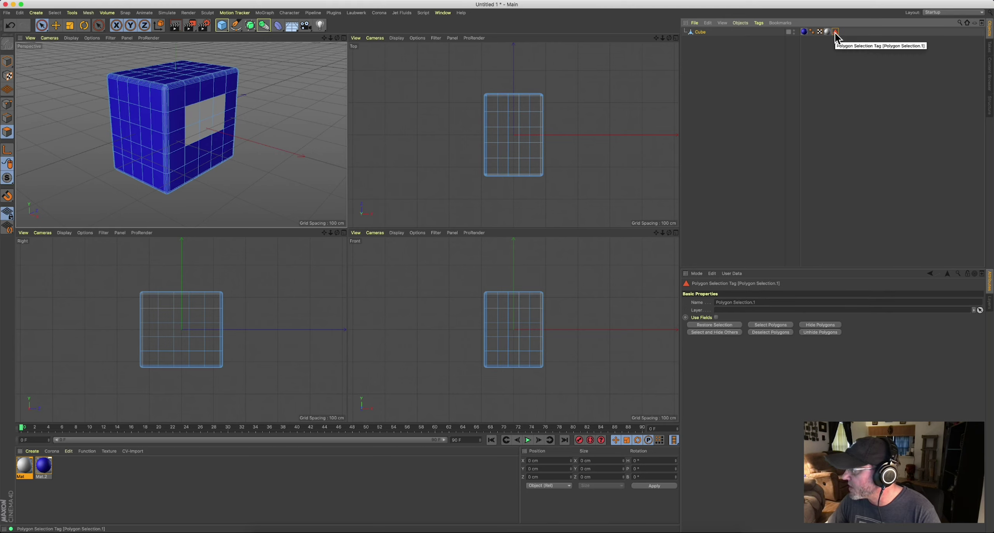
pyautogui.click(827, 32)
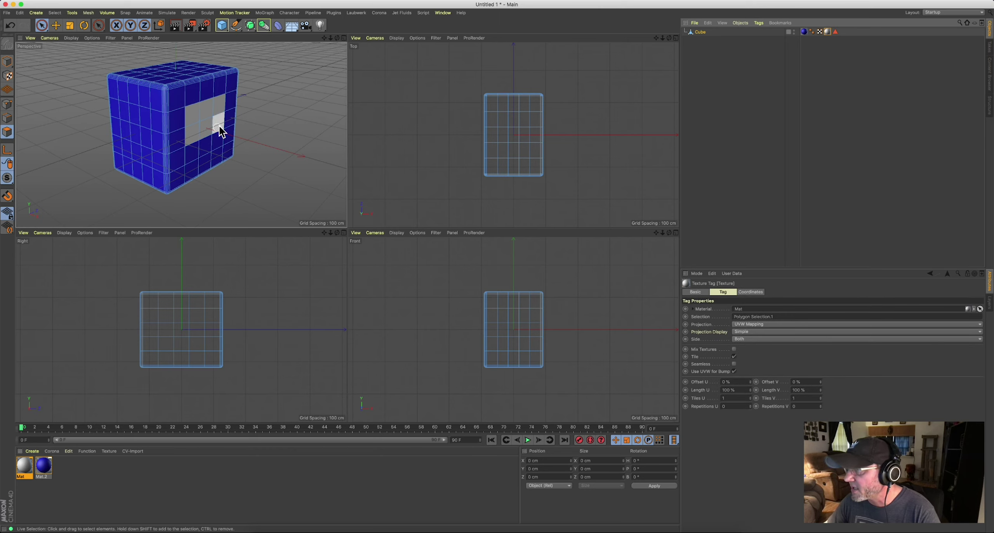
pyautogui.click(270, 110)
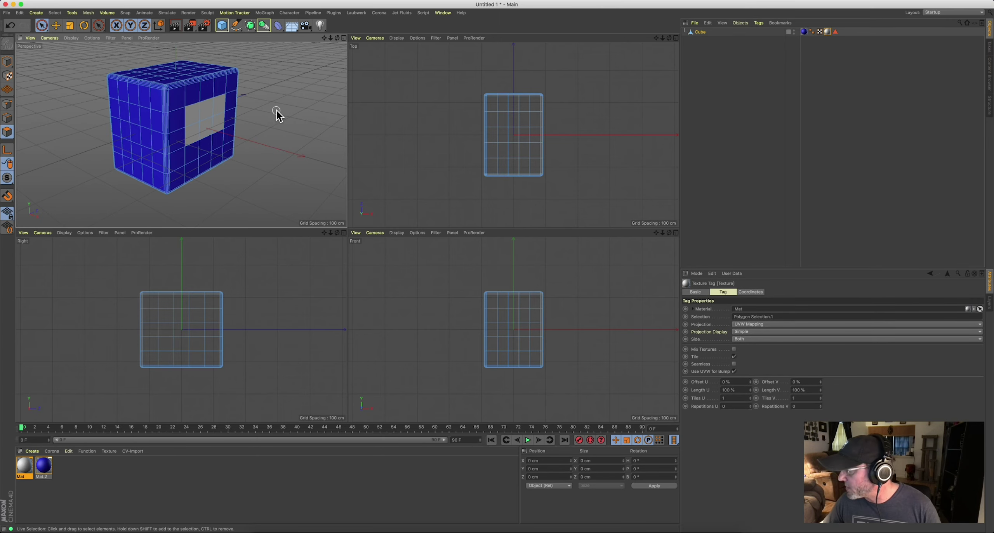
# - Maximize the perspective view, switch briefly back to the four-view layout, and look at the two-coloured cube from farther away
pyautogui.press('1')
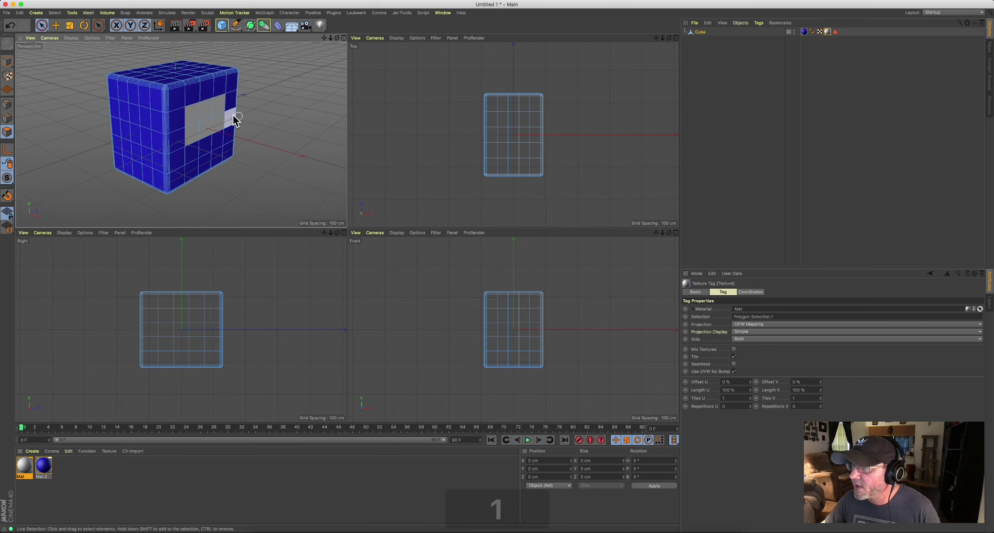
pyautogui.moveTo(236, 120); pyautogui.dragTo(322, 56)
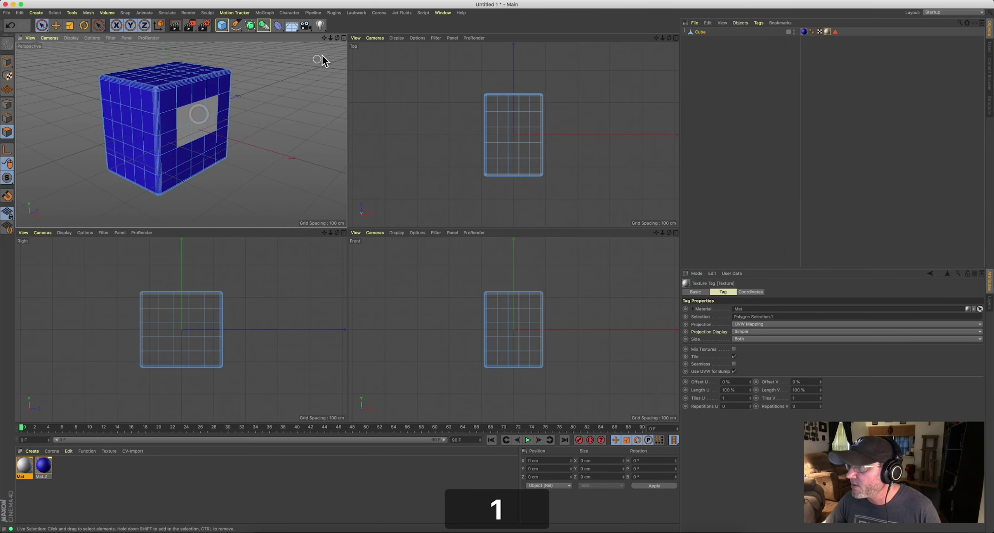
pyautogui.click(344, 38)
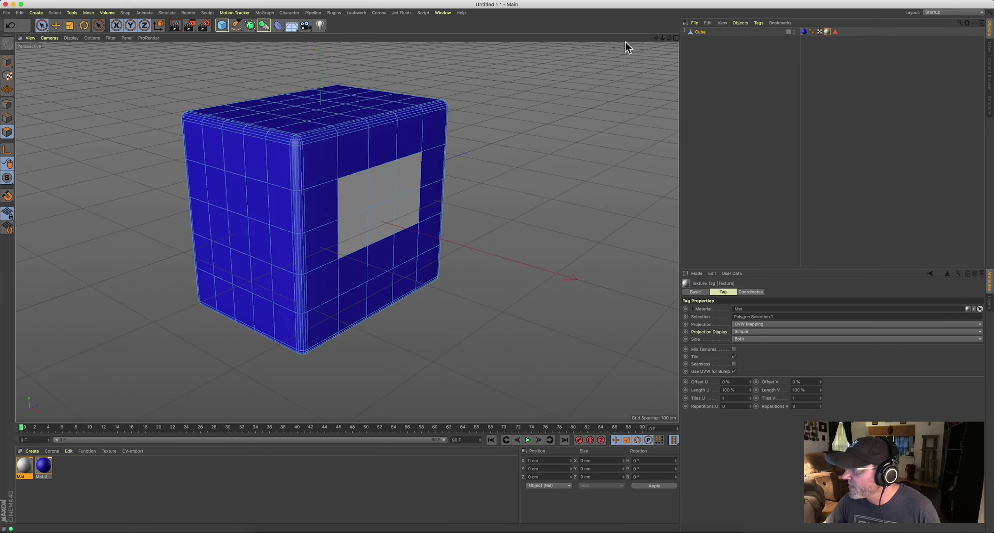
pyautogui.click(676, 38)
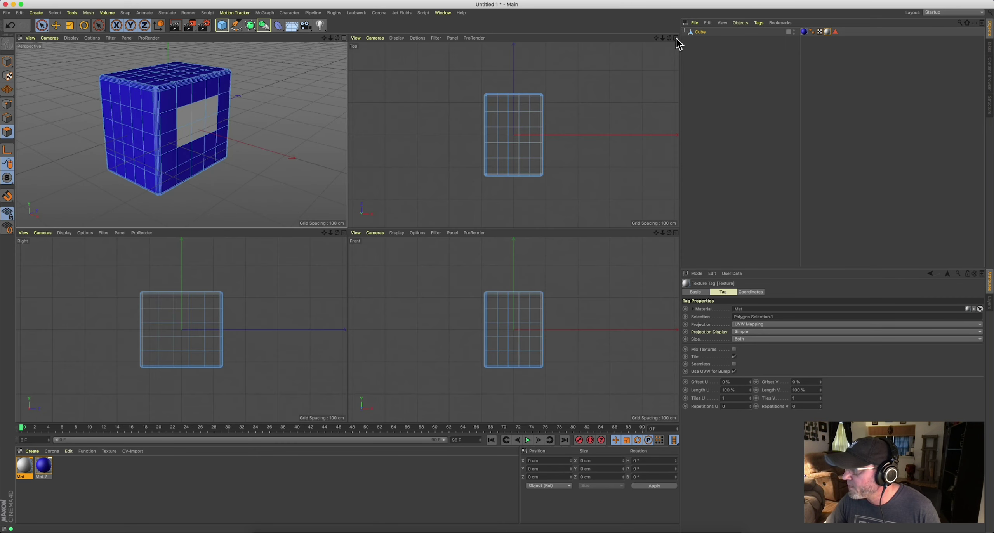
pyautogui.click(344, 38)
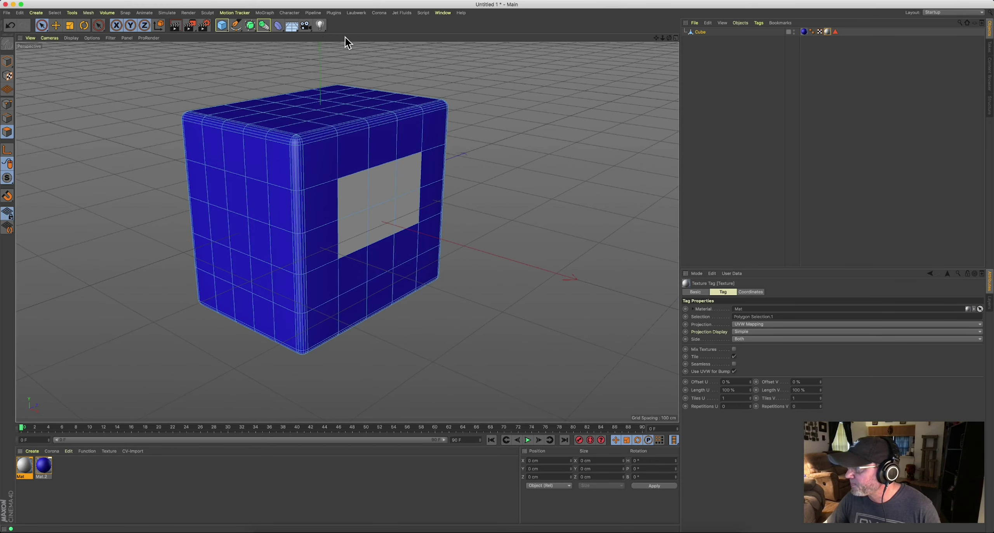
pyautogui.moveTo(337, 189)
pyautogui.keyDown('alt'); pyautogui.mouseDown()
pyautogui.moveTo(306, 196)
pyautogui.moveTo(368, 162)
pyautogui.moveTo(328, 195)
pyautogui.moveTo(338, 197)
pyautogui.mouseUp(); pyautogui.keyUp('alt')
pyautogui.press('1')
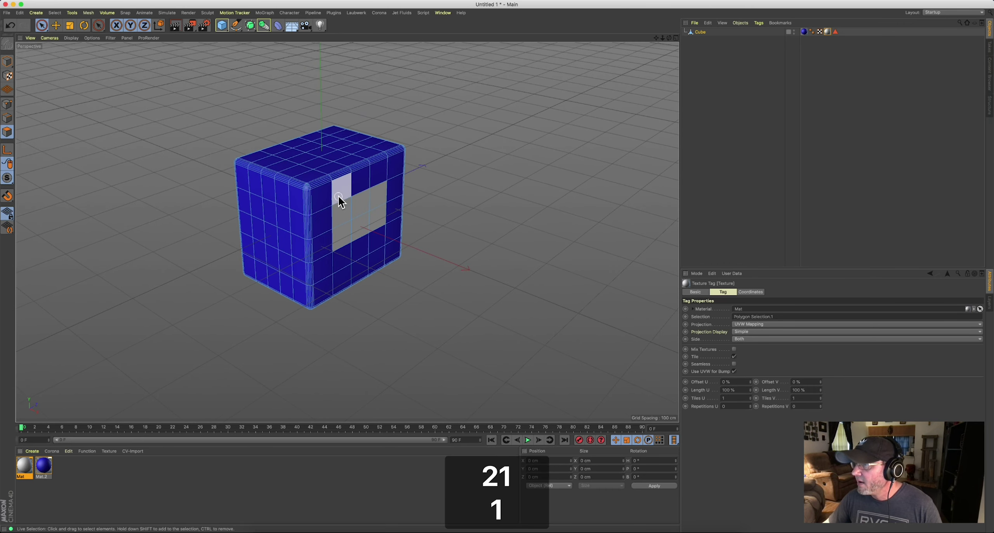
# - Draw a closed freeform Bezier spline with the Pen in the Top view, beside and above the cube
pyautogui.press('2')
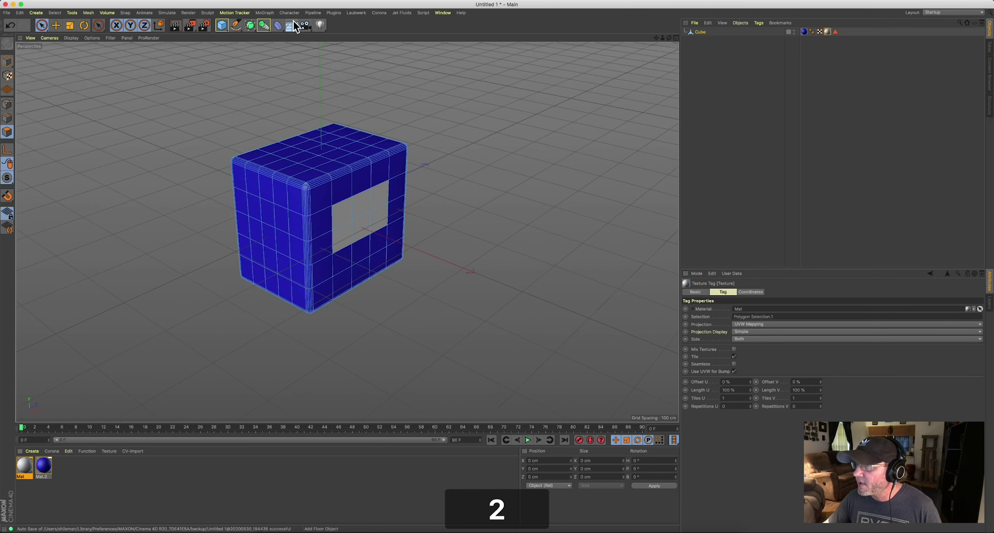
pyautogui.click(236, 27)
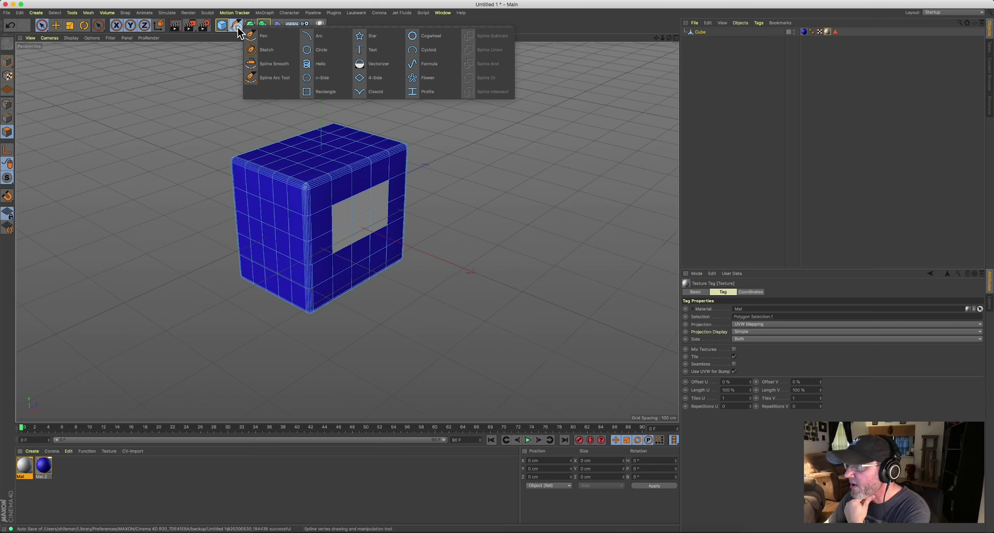
pyautogui.click(254, 36)
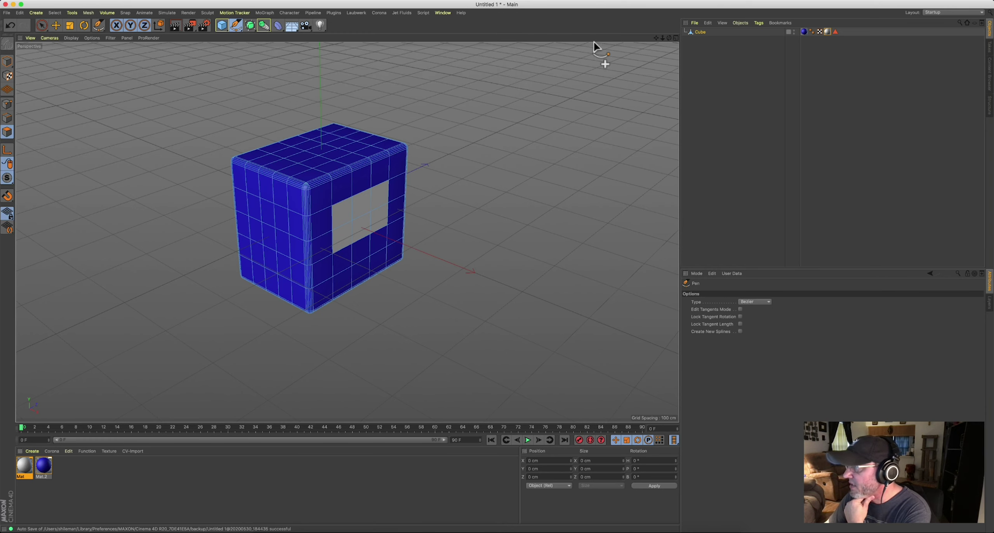
pyautogui.click(676, 37)
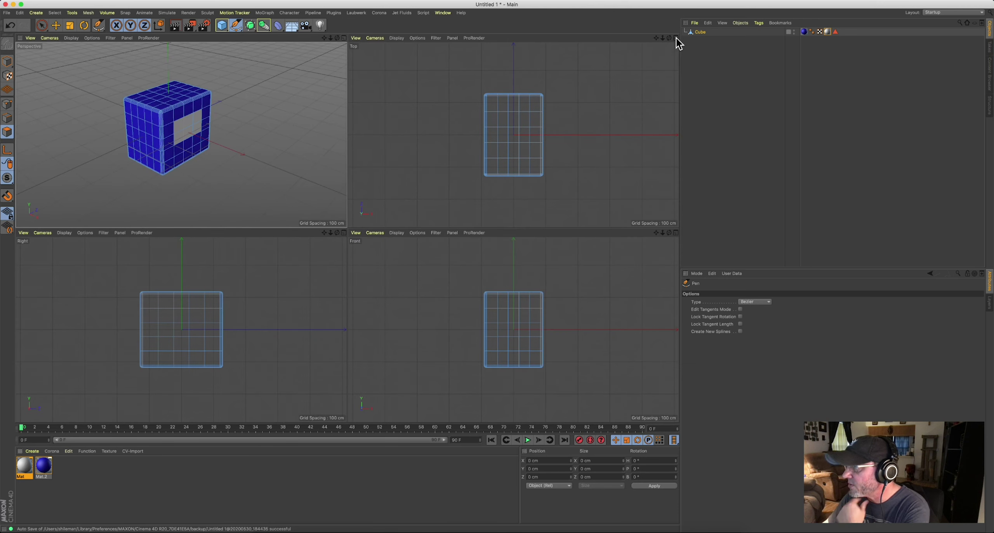
pyautogui.click(371, 153)
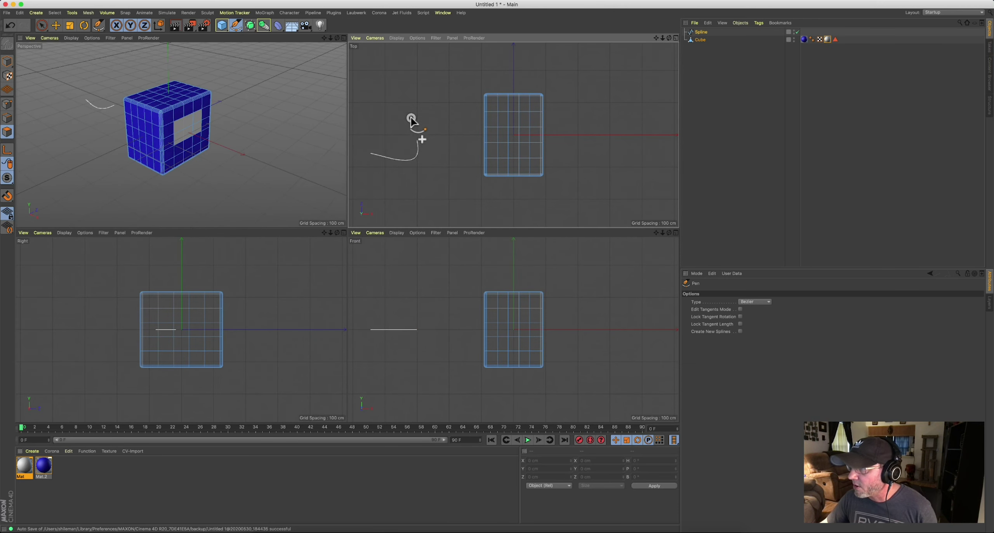
pyautogui.moveTo(459, 77); pyautogui.dragTo(480, 72)
pyautogui.click(510, 63)
pyautogui.click(417, 51)
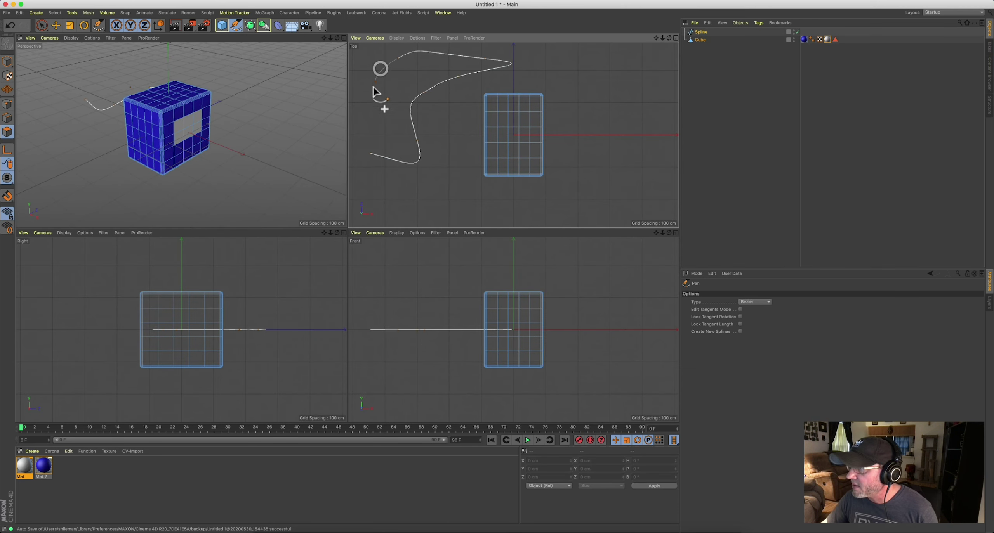
pyautogui.click(372, 152)
# - Delete the spline, return to the maximized perspective view, and clear the selection
pyautogui.click(699, 33)
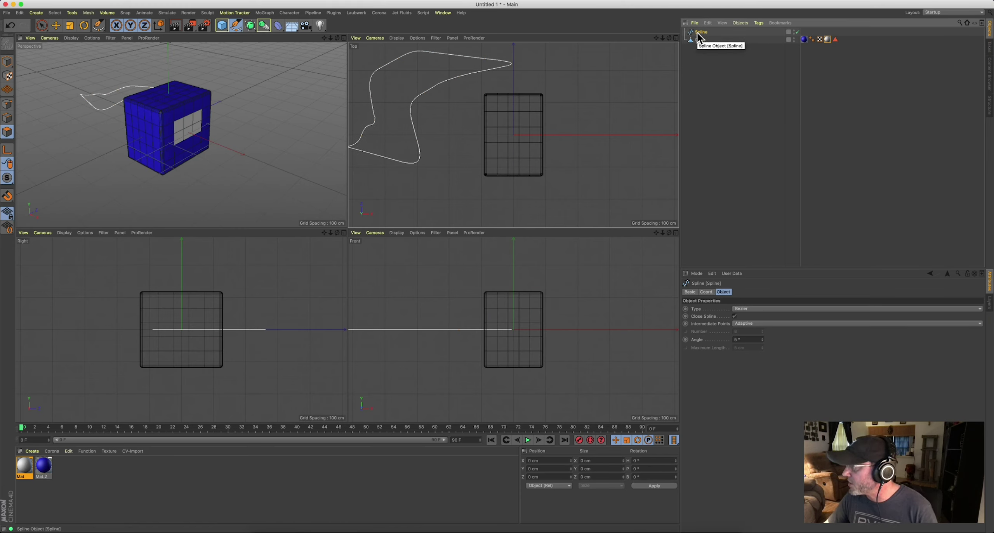
pyautogui.click(698, 33)
pyautogui.press('Delete')
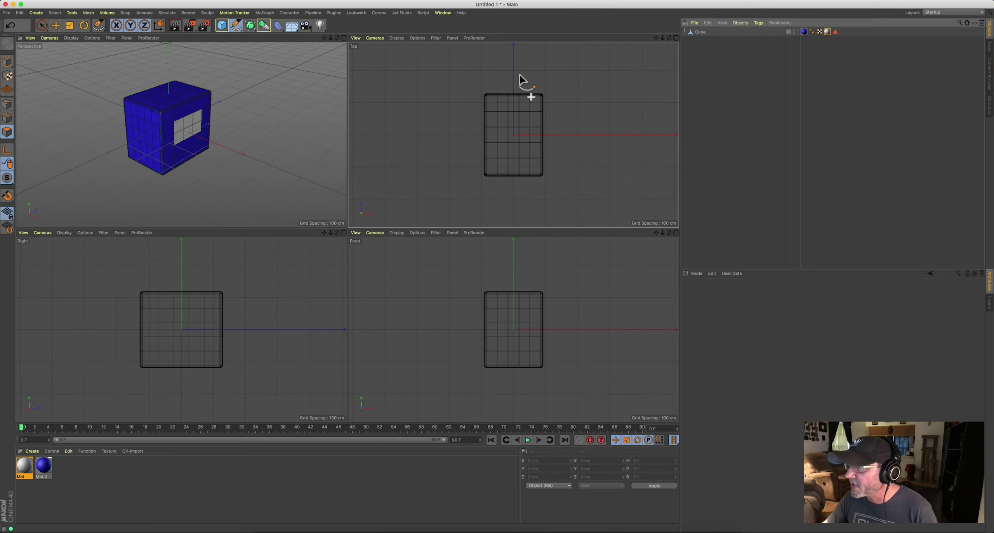
pyautogui.click(705, 33)
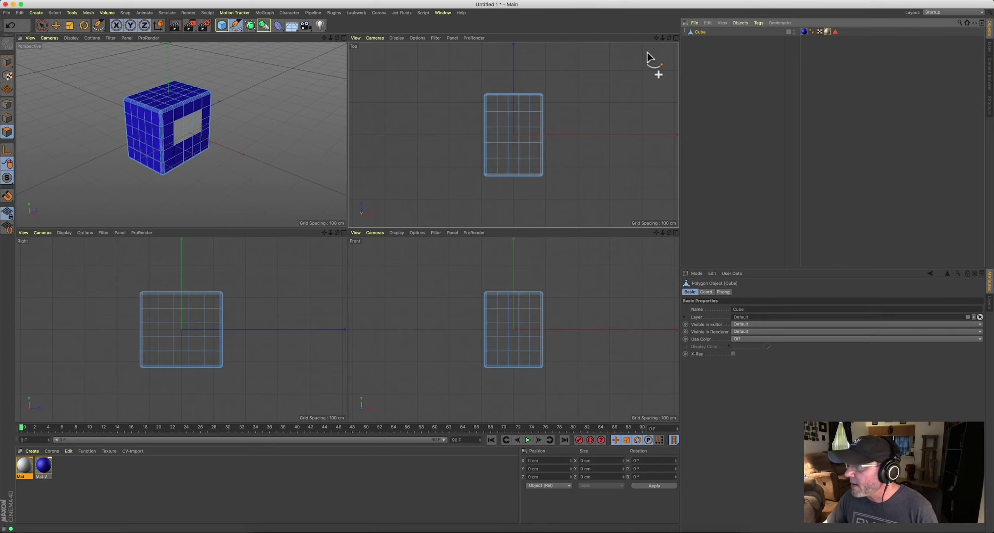
pyautogui.click(345, 38)
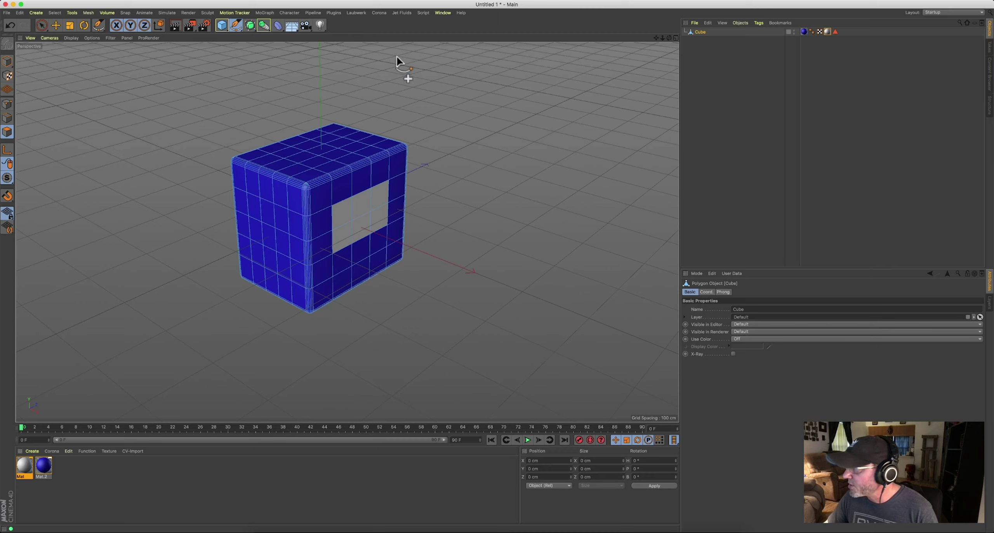
pyautogui.click(744, 68)
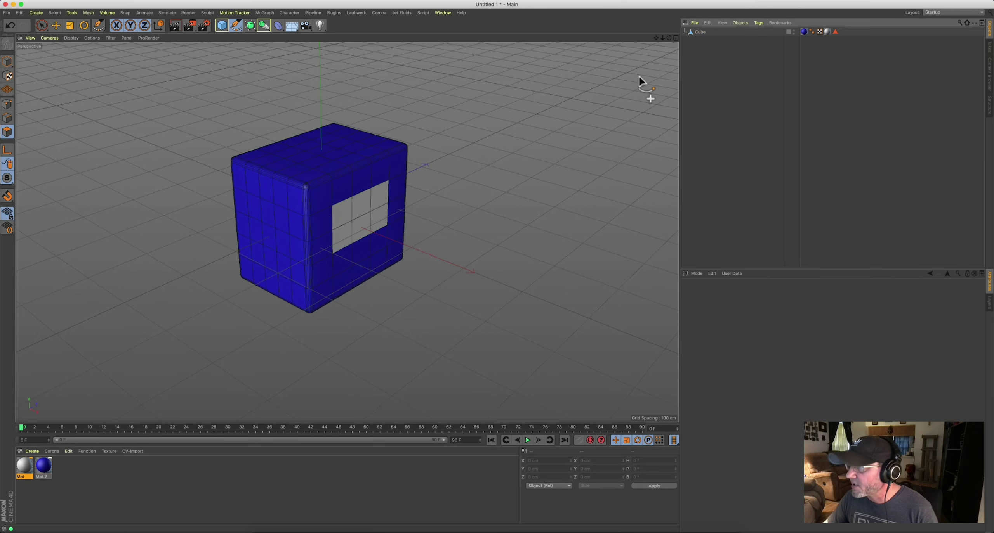
# - Add a Floor object to the scene and view it from near ground level
pyautogui.click(292, 27)
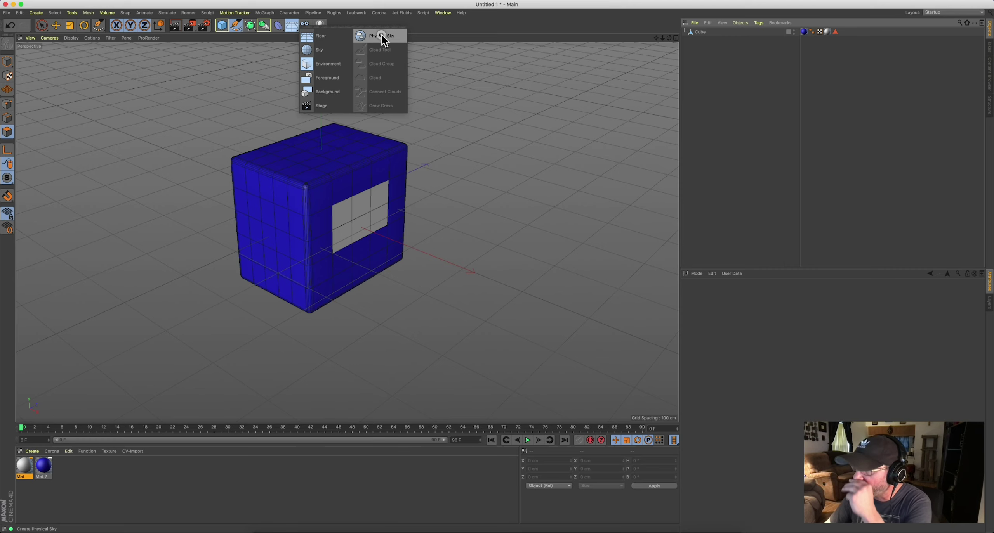
pyautogui.click(322, 36)
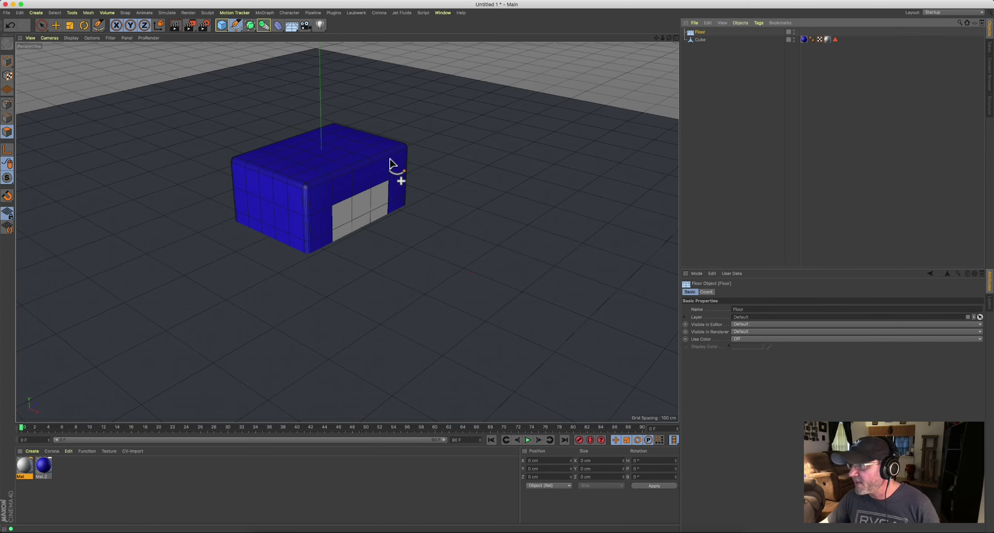
pyautogui.keyDown('alt'); pyautogui.moveTo(354, 187); pyautogui.dragTo(322, 164); pyautogui.keyUp('alt')
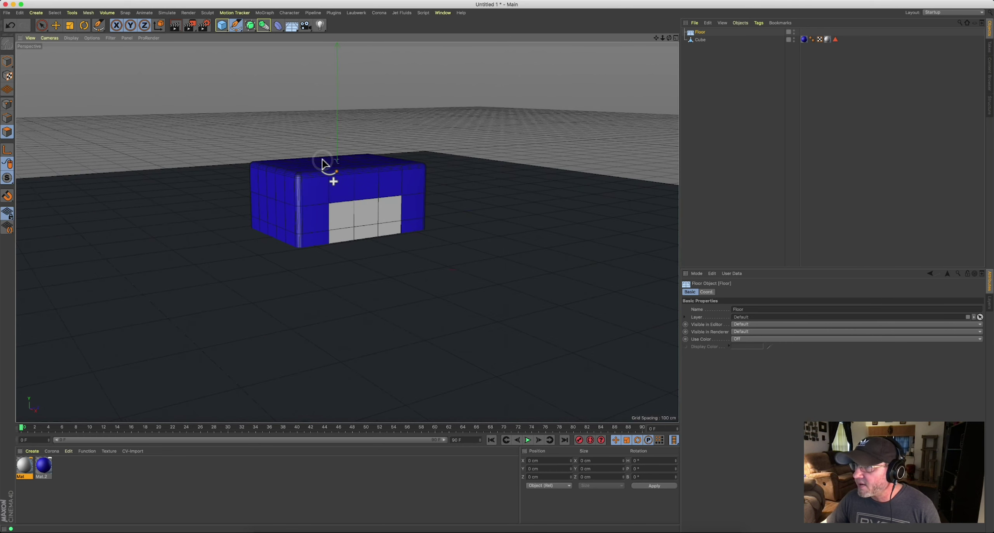
# - Scale the cube uniformly in Model mode to about 224 × 289 × 313 cm, with all four views shown
pyautogui.click(676, 37)
pyautogui.click(700, 40)
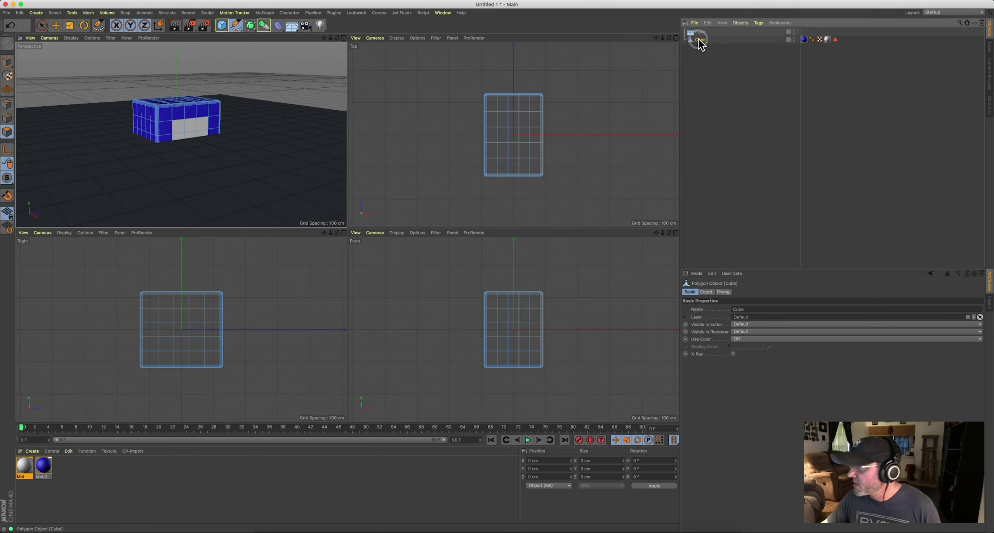
pyautogui.click(9, 60)
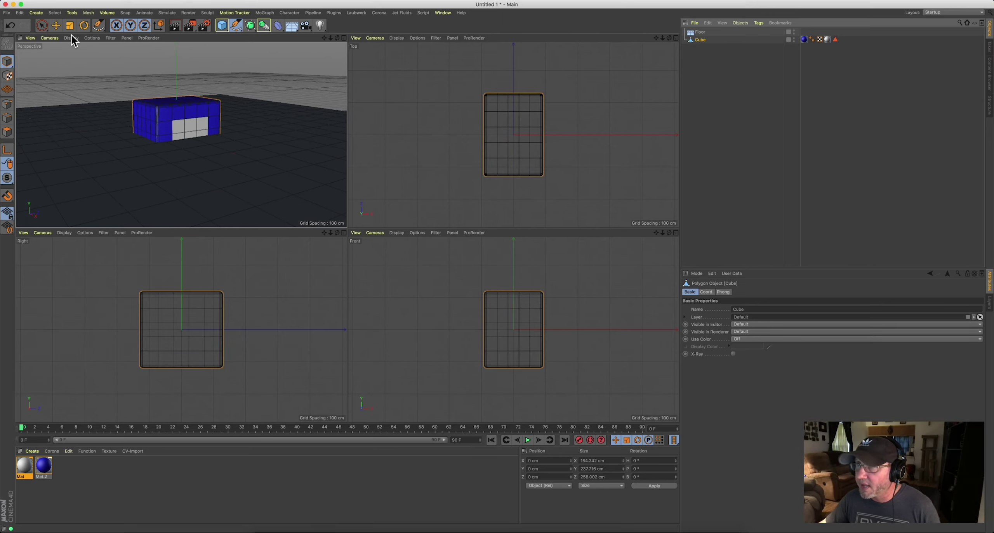
pyautogui.click(56, 26)
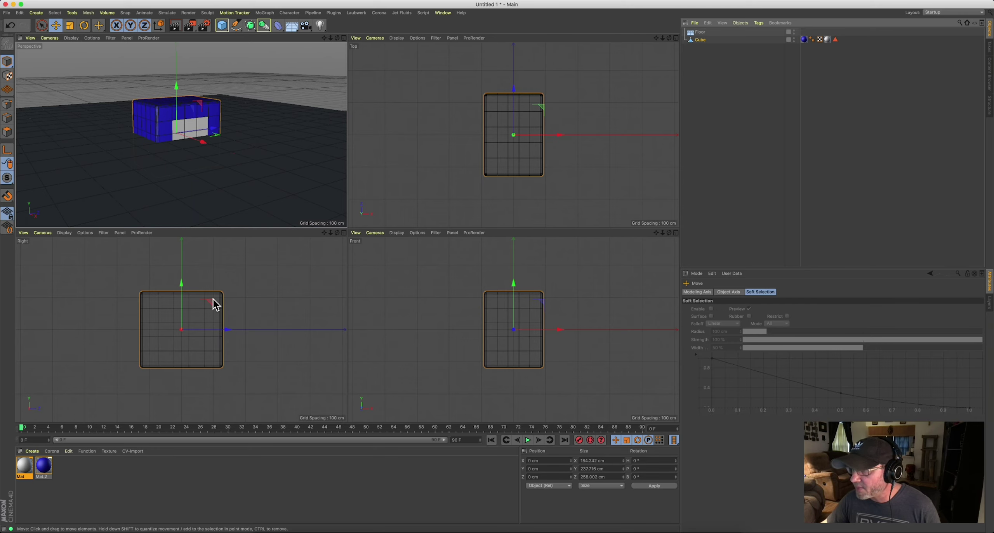
pyautogui.click(69, 26)
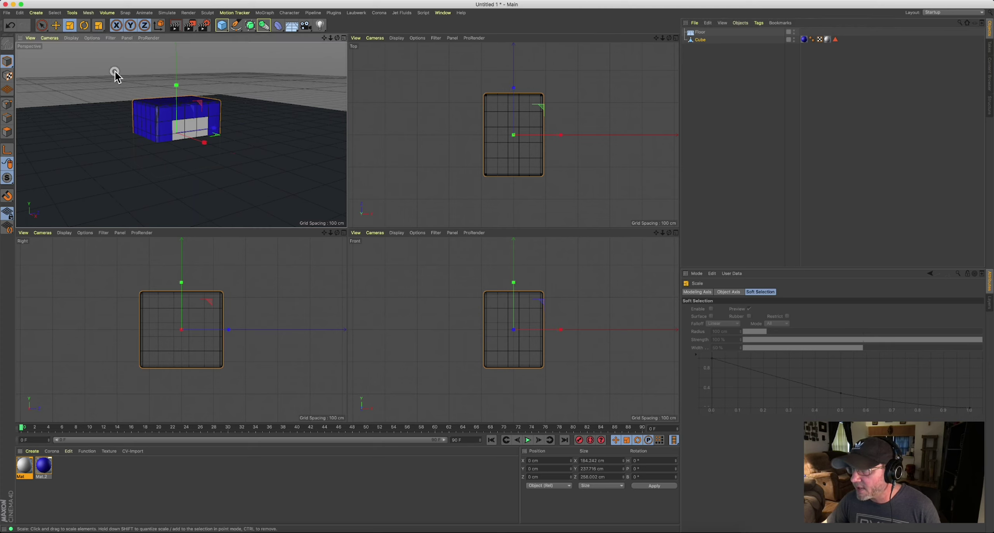
pyautogui.moveTo(118, 74); pyautogui.dragTo(203, 75)
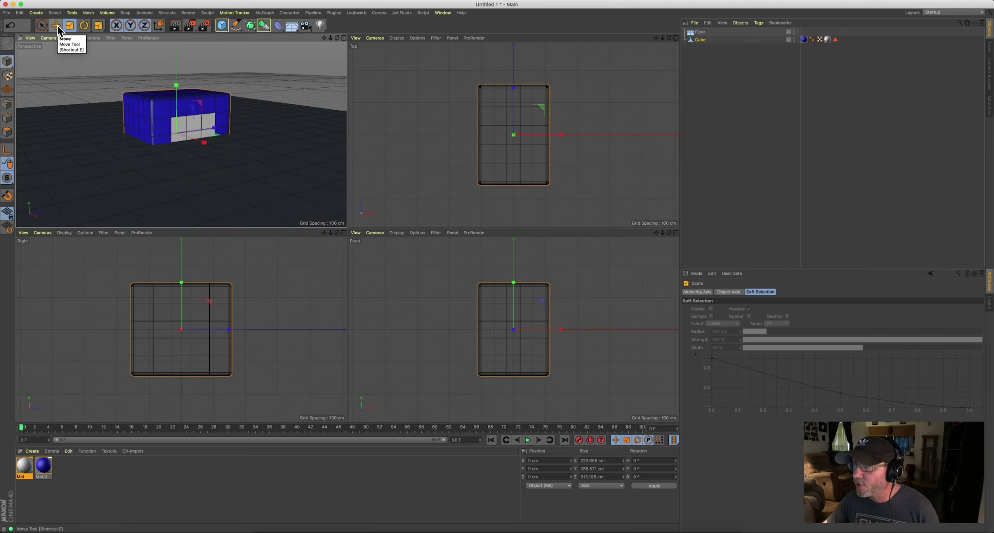
# - Switch the cube's transform tool among Rotate, Move and Scale, leaving Move active
pyautogui.press('r')
pyautogui.press('e')
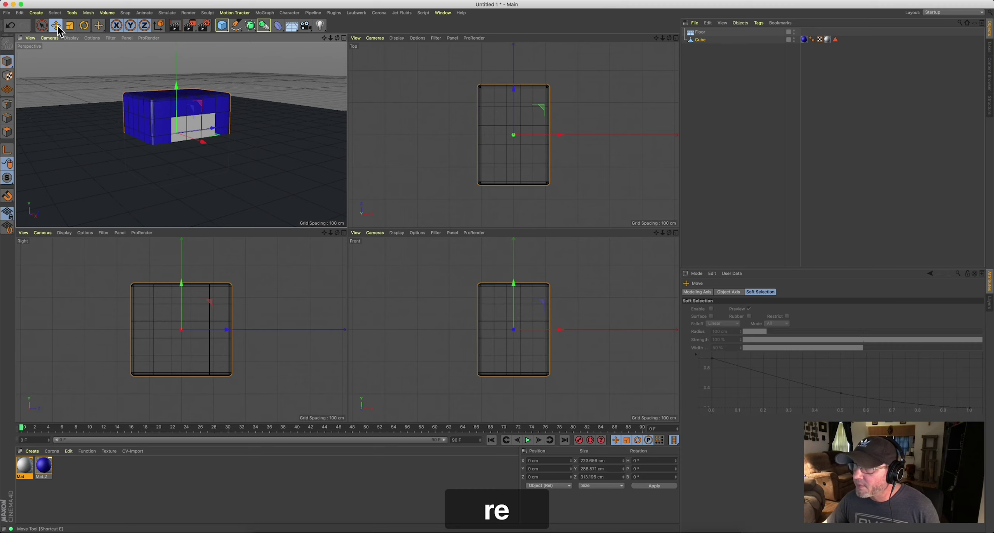
pyautogui.press('r')
pyautogui.press('t')
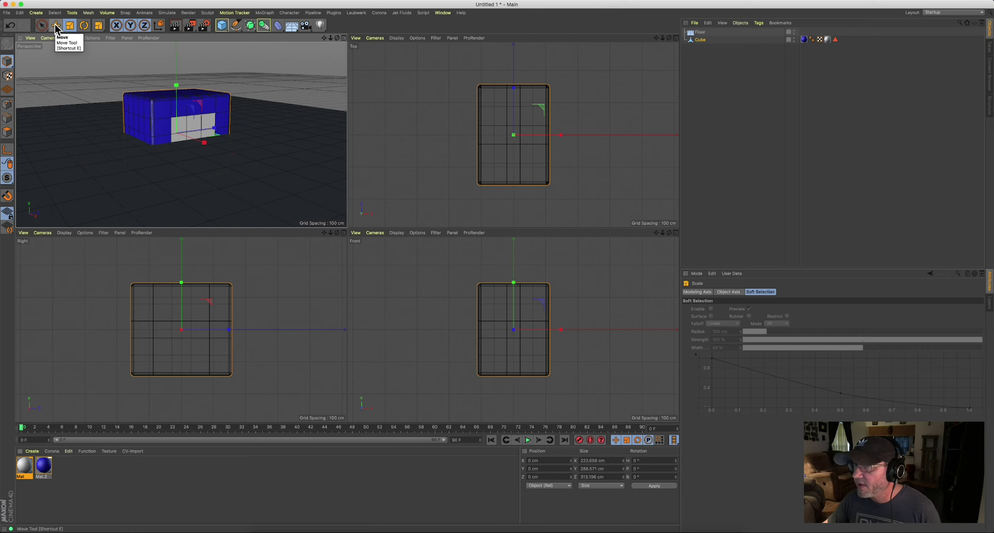
pyautogui.click(56, 26)
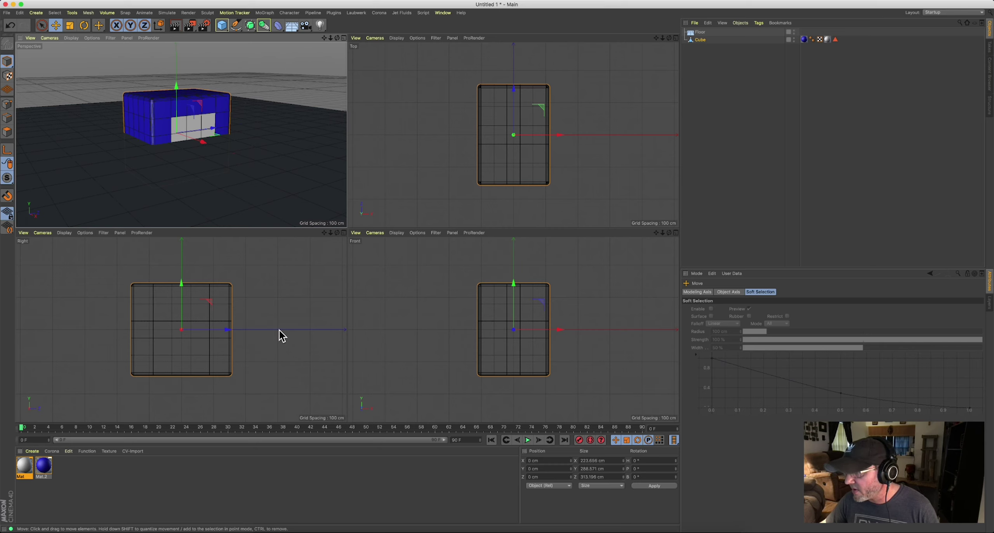
# - Raise the cube along Y to about 144.6 cm in the Right view, resting its base on the floor
pyautogui.click(273, 180)
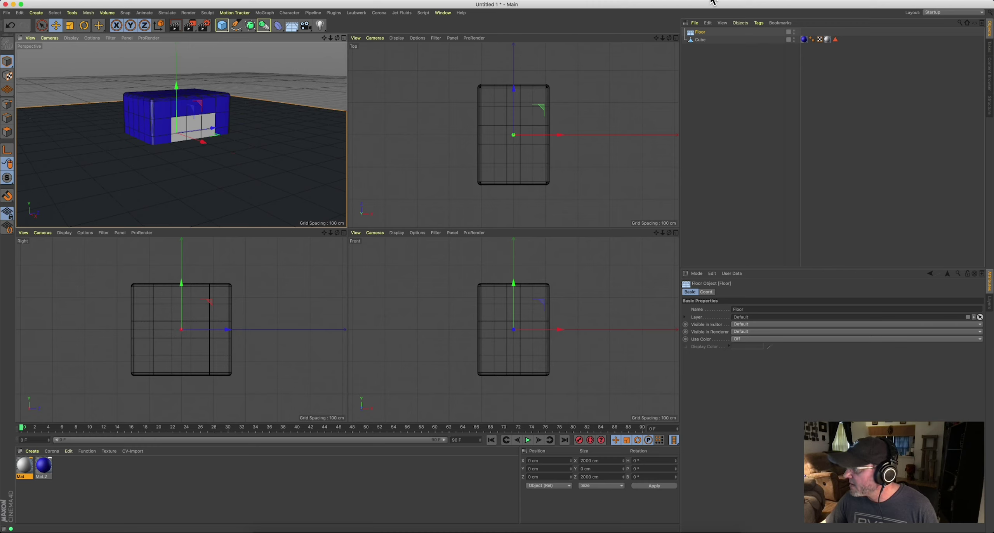
pyautogui.click(701, 40)
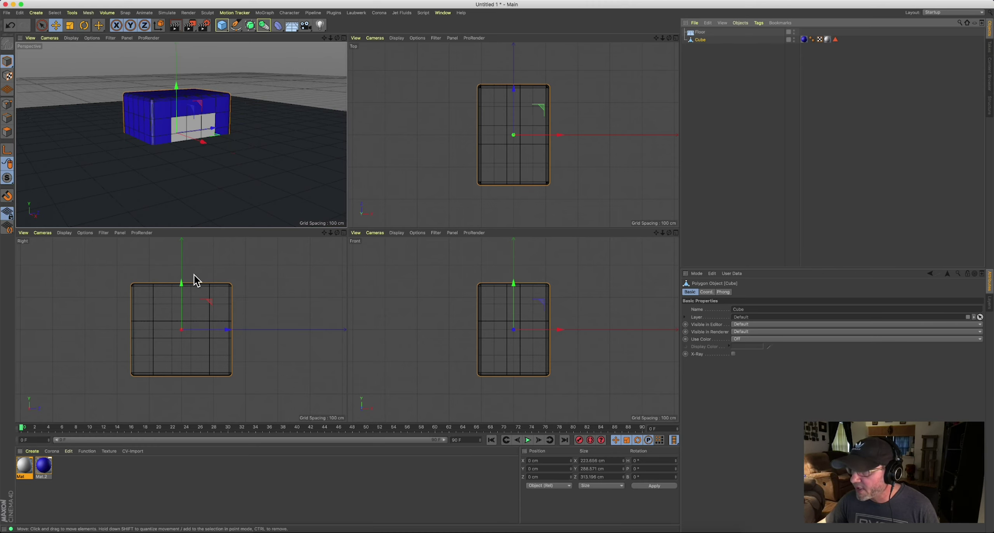
pyautogui.moveTo(183, 286); pyautogui.dragTo(188, 244)
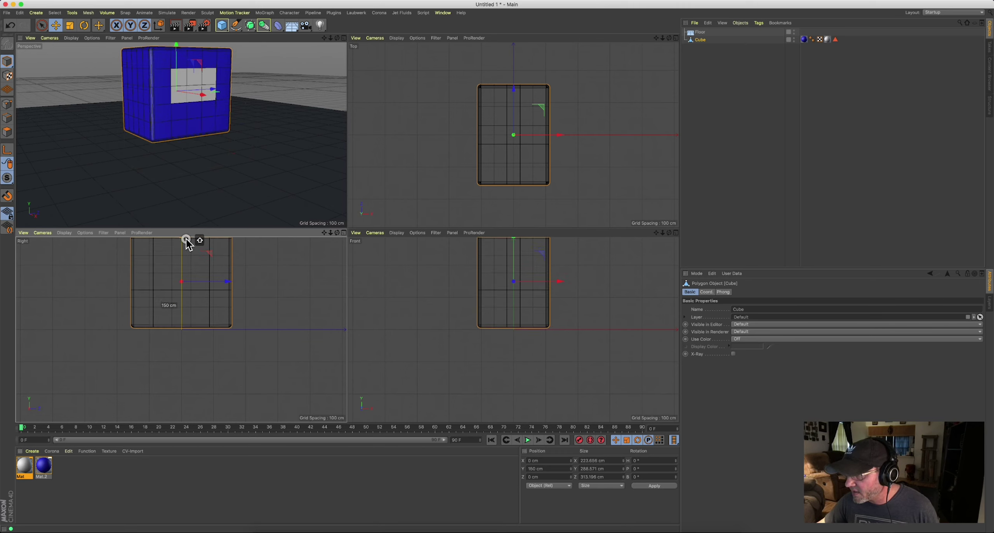
pyautogui.press('2')
pyautogui.moveTo(184, 331); pyautogui.dragTo(223, 357)
pyautogui.press('1')
pyautogui.press('2')
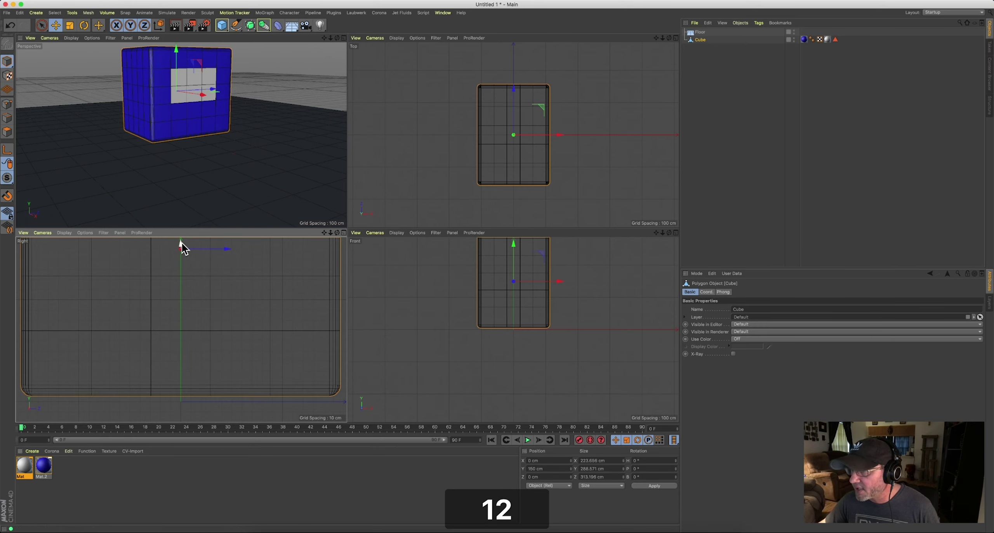
pyautogui.moveTo(182, 244); pyautogui.dragTo(181, 254)
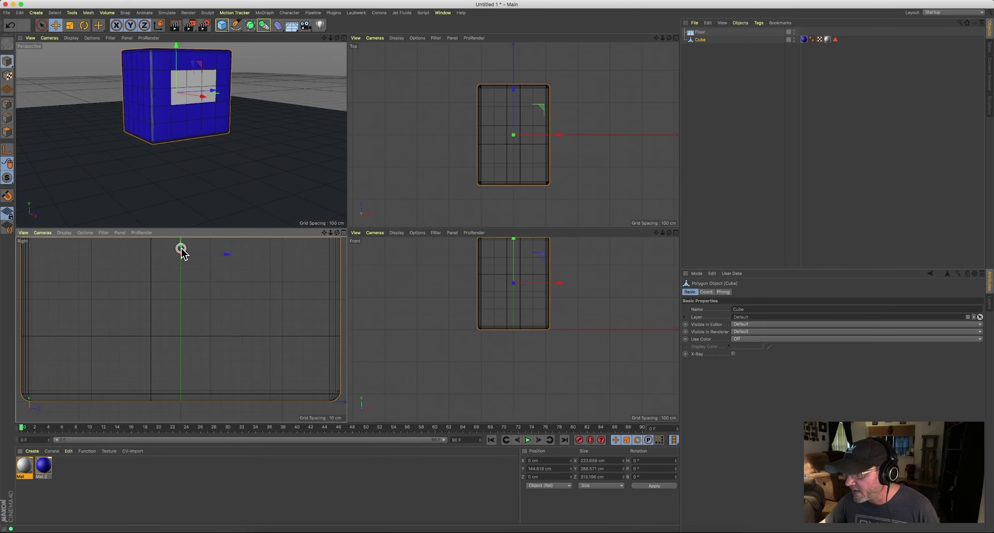
# - Examine the raised cube on the floor in the maximized perspective view from several distances and angles
pyautogui.press('1')
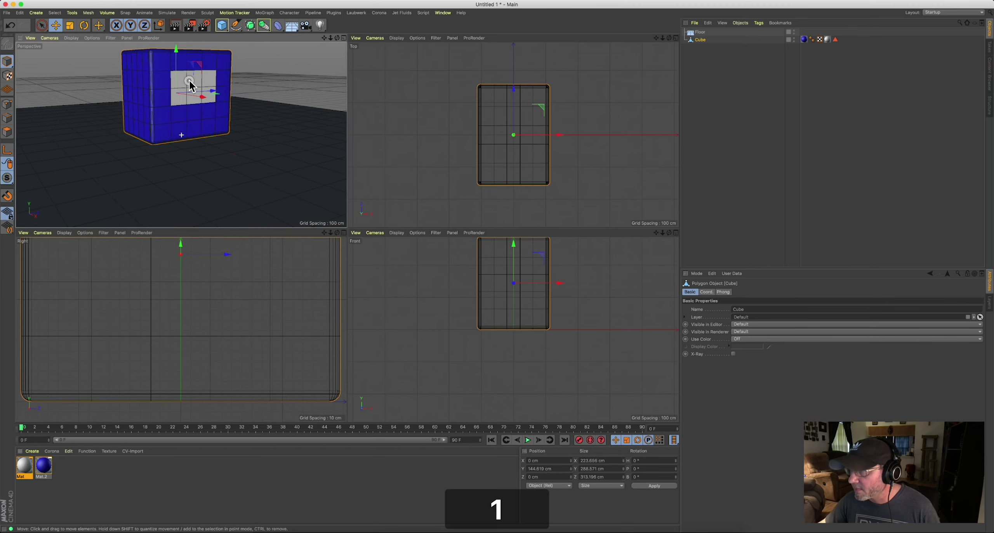
pyautogui.moveTo(205, 99); pyautogui.dragTo(351, 38)
pyautogui.press('2')
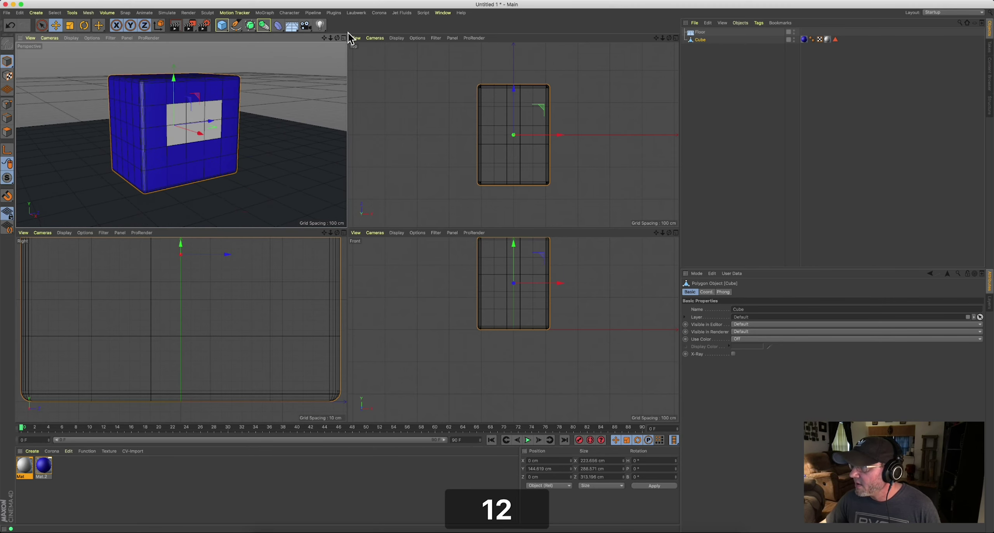
pyautogui.click(343, 38)
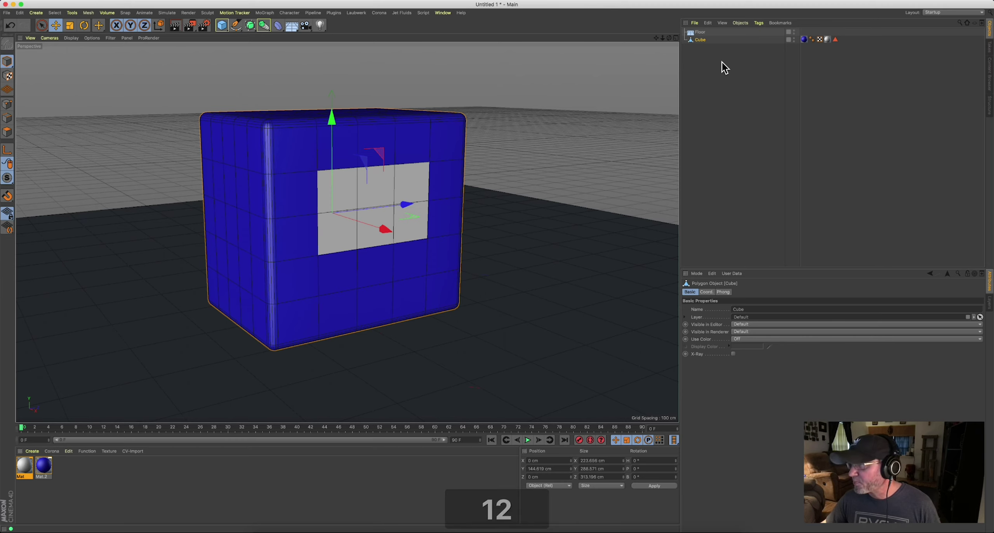
pyautogui.press('2')
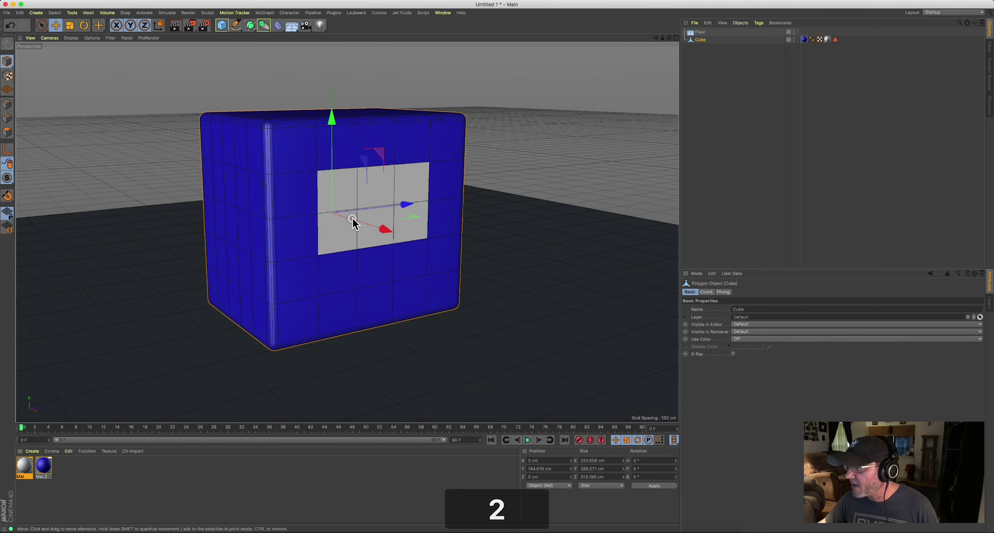
pyautogui.moveTo(350, 222); pyautogui.dragTo(296, 236)
pyautogui.press('1')
pyautogui.moveTo(348, 215)
pyautogui.mouseDown()
pyautogui.moveTo(338, 215)
pyautogui.moveTo(358, 230)
pyautogui.moveTo(340, 208)
pyautogui.moveTo(346, 225)
pyautogui.moveTo(331, 221)
pyautogui.mouseUp()
pyautogui.press('2')
pyautogui.press('1')
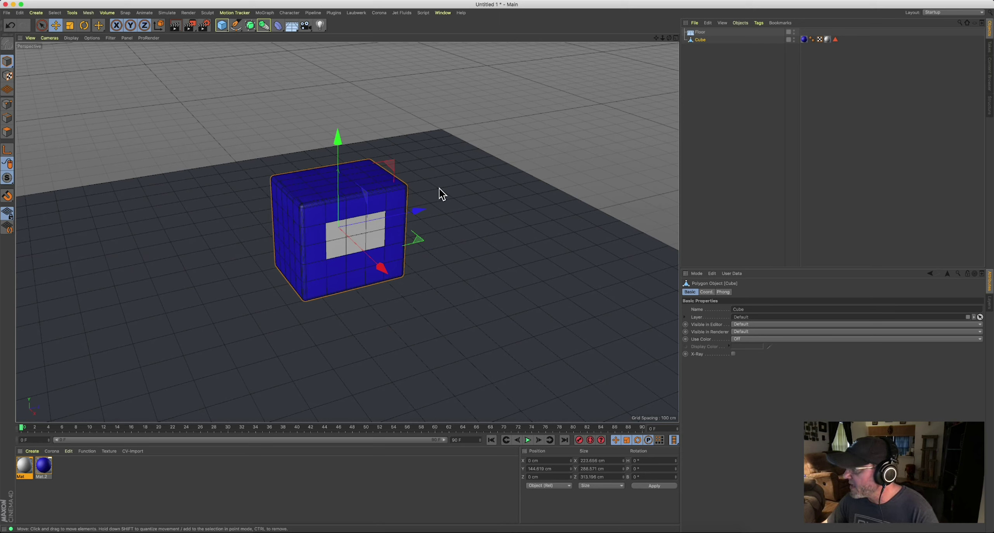
# - Clear the selection, then select first the cube and then the floor directly in the perspective view
pyautogui.click(741, 74)
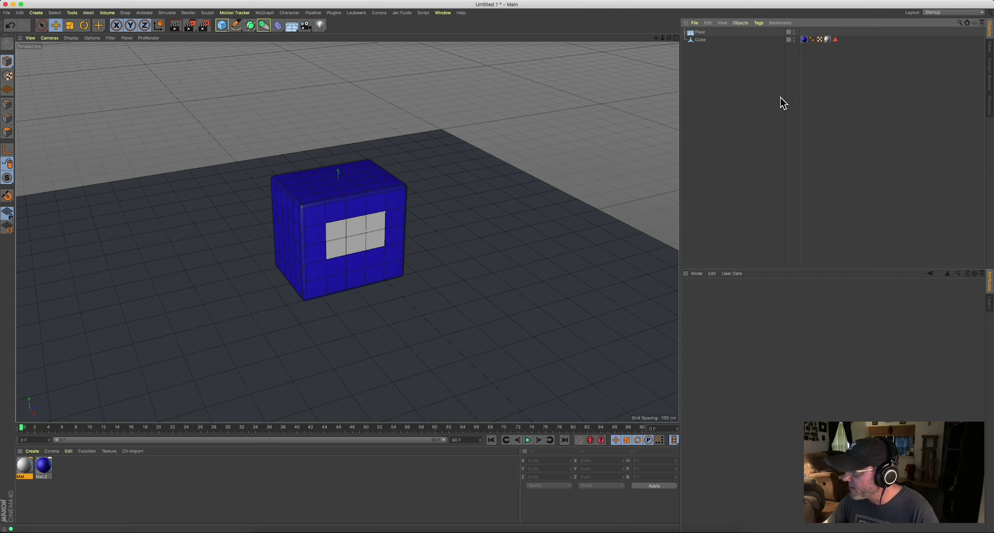
pyautogui.click(348, 200)
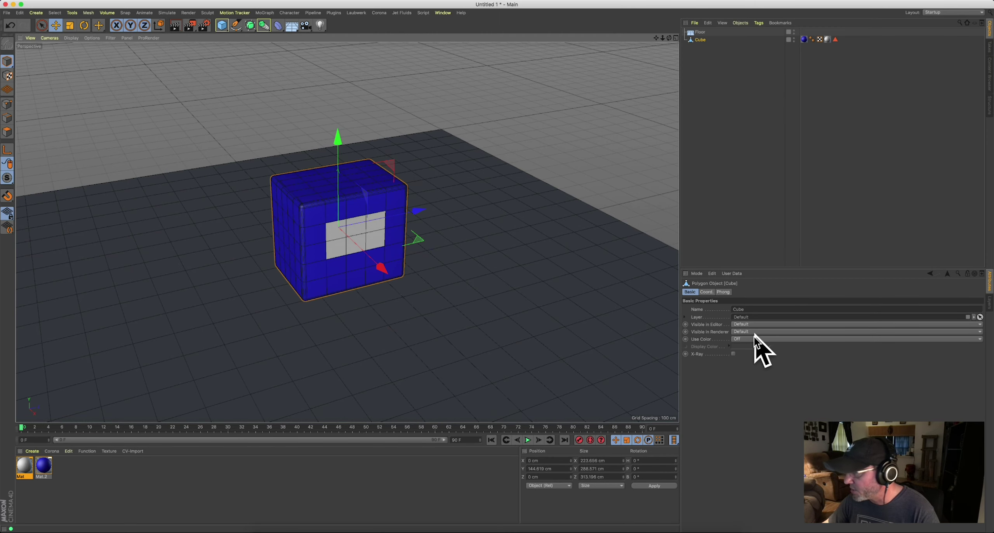
pyautogui.click(523, 251)
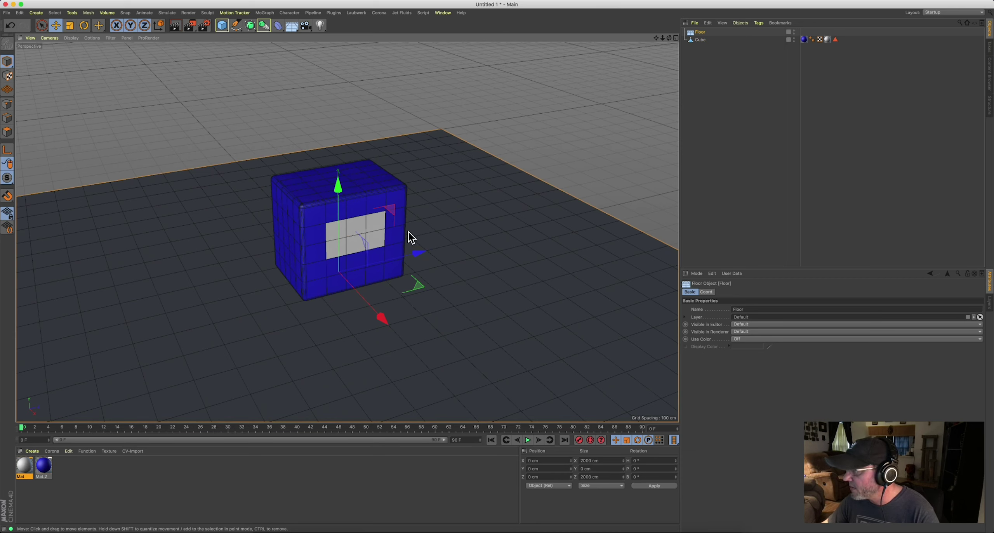
# - Select the cube in the view, then the floor by its object name, and create a new default material
pyautogui.click(362, 219)
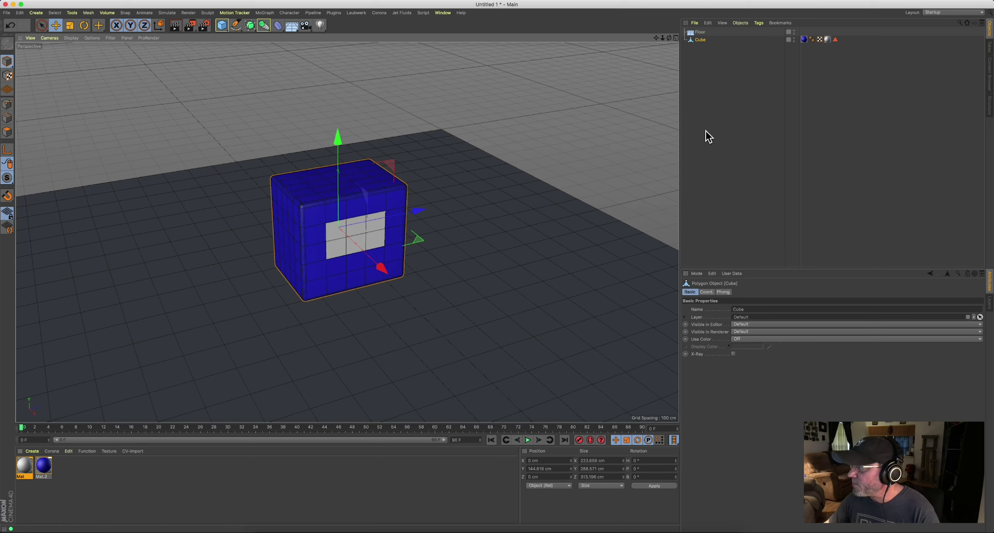
pyautogui.click(717, 50)
pyautogui.click(700, 32)
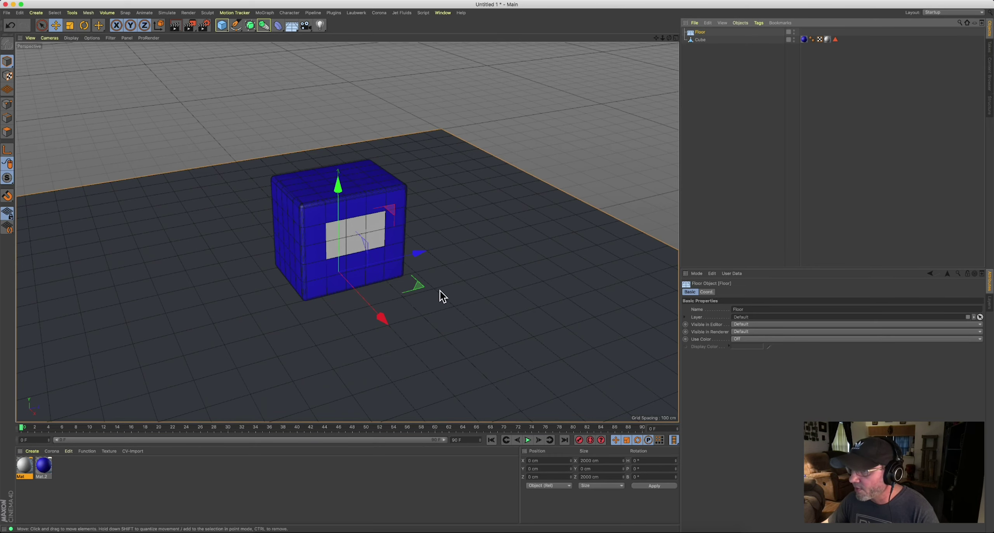
pyautogui.doubleClick(64, 470)
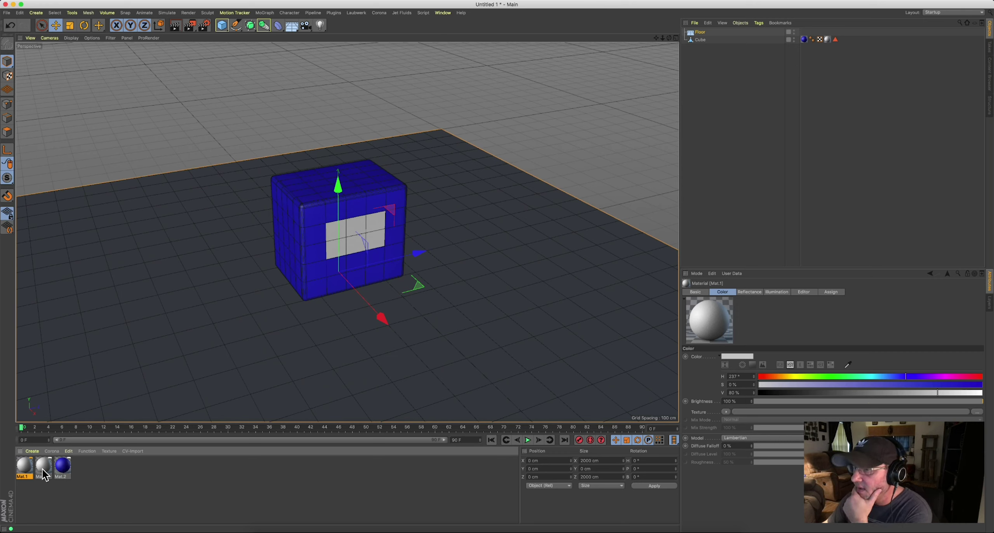
# - Open the Content Browser and move its window lower over the workspace
pyautogui.click(443, 13)
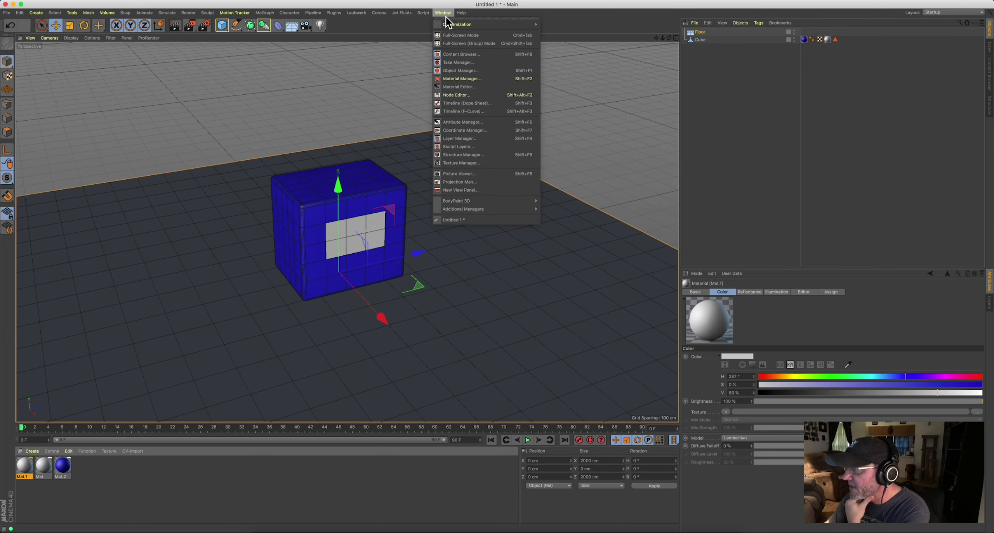
pyautogui.click(454, 54)
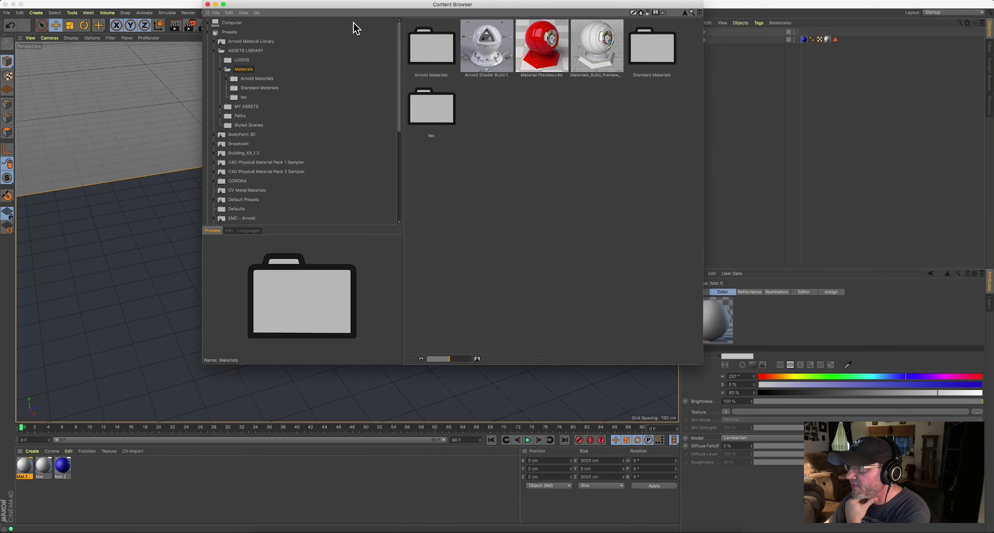
pyautogui.moveTo(337, 5); pyautogui.dragTo(334, 93)
pyautogui.click(444, 12)
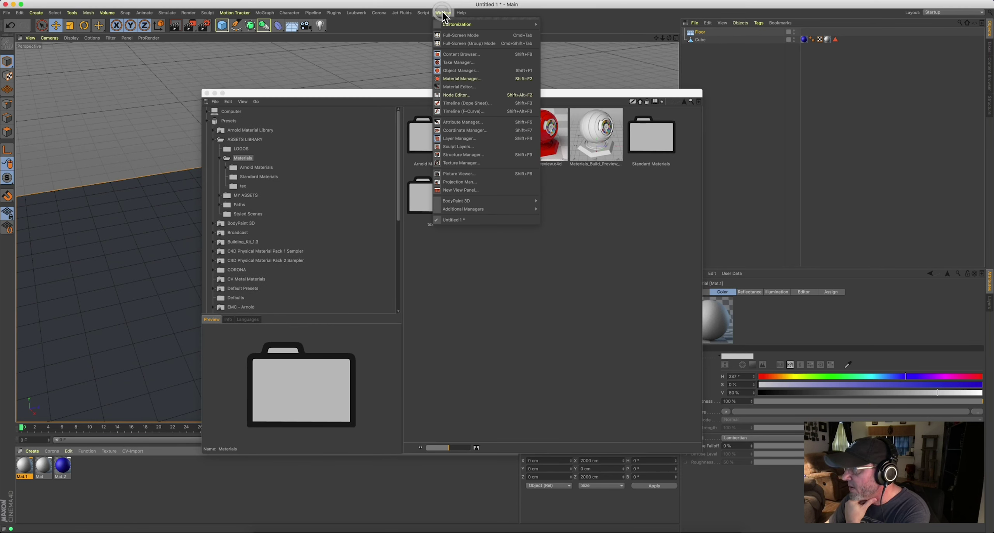
pyautogui.click(449, 57)
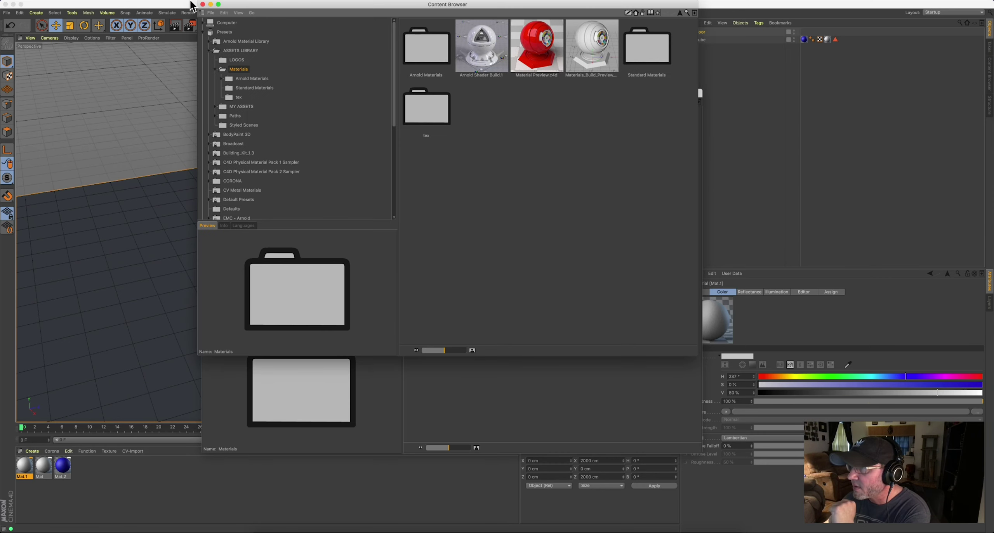
pyautogui.click(203, 5)
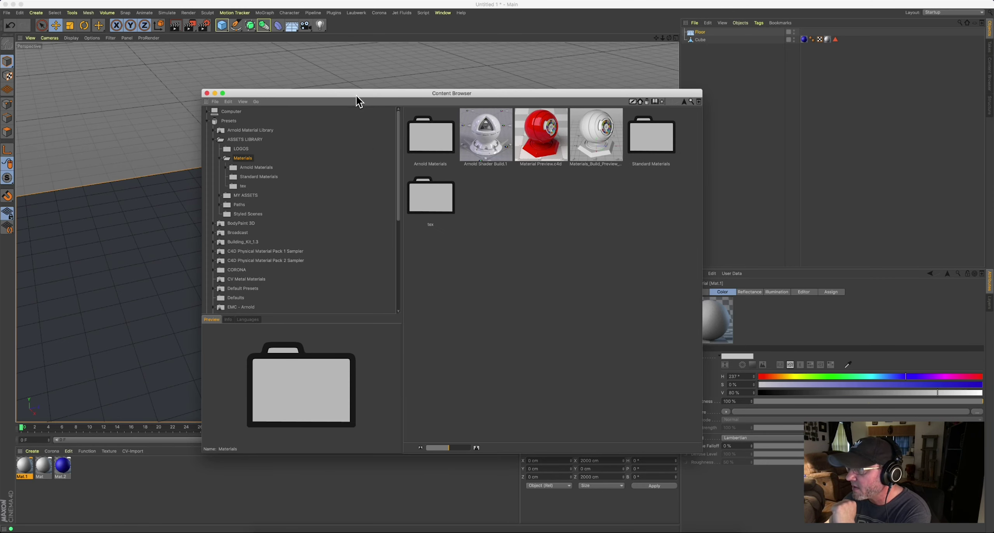
# - Reposition the Content Browser, collapse the ASSETS LIBRARY folder and display the top-level Presets libraries
pyautogui.moveTo(356, 96); pyautogui.dragTo(277, 64)
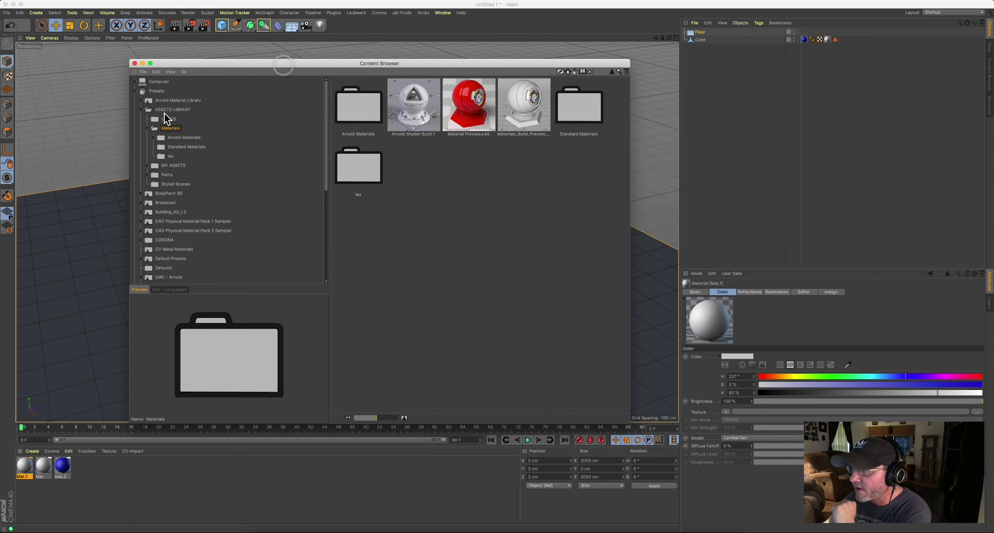
pyautogui.click(141, 110)
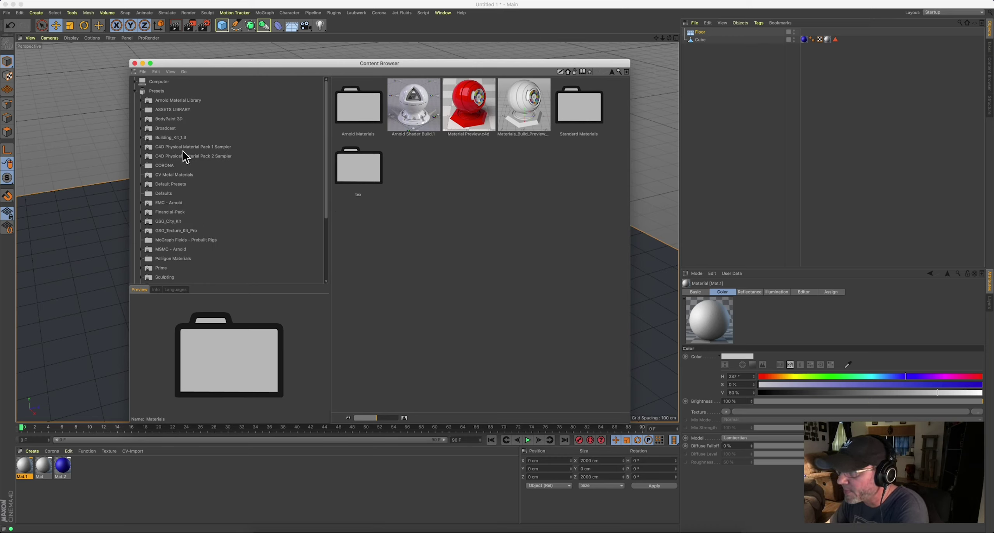
pyautogui.click(135, 91)
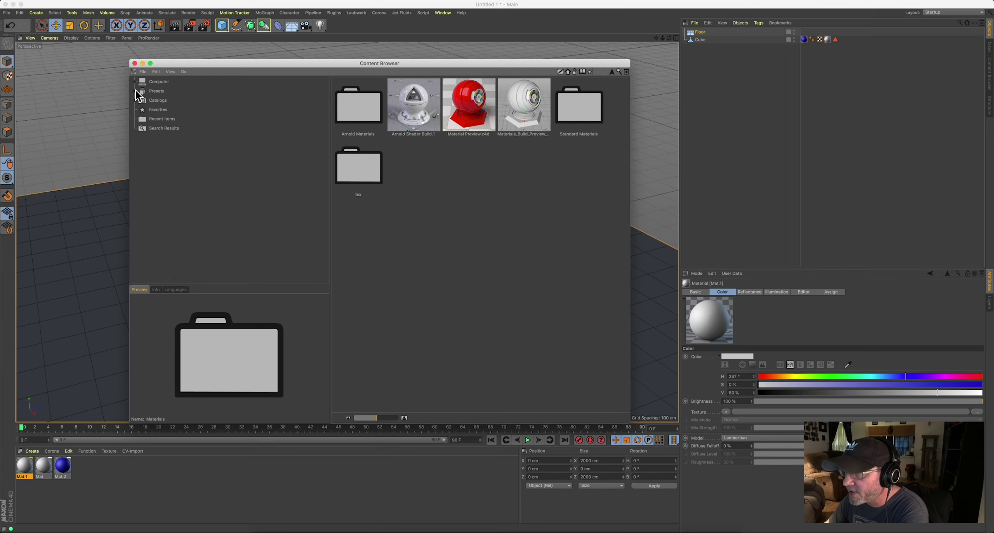
pyautogui.click(135, 91)
pyautogui.click(153, 92)
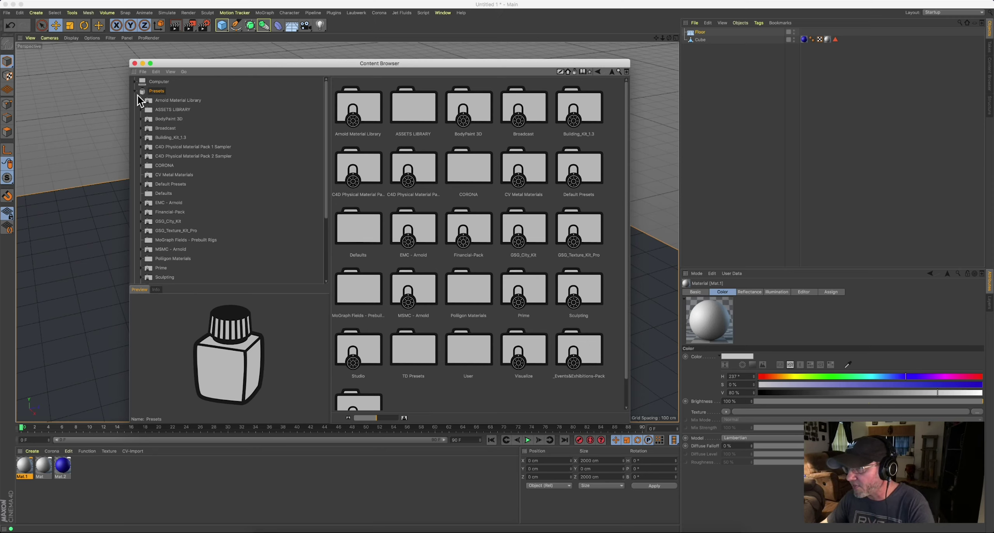
# - Open the Materials folder of the Visualize preset library and browse its Stone materials
pyautogui.scroll(-5, 174, 158)
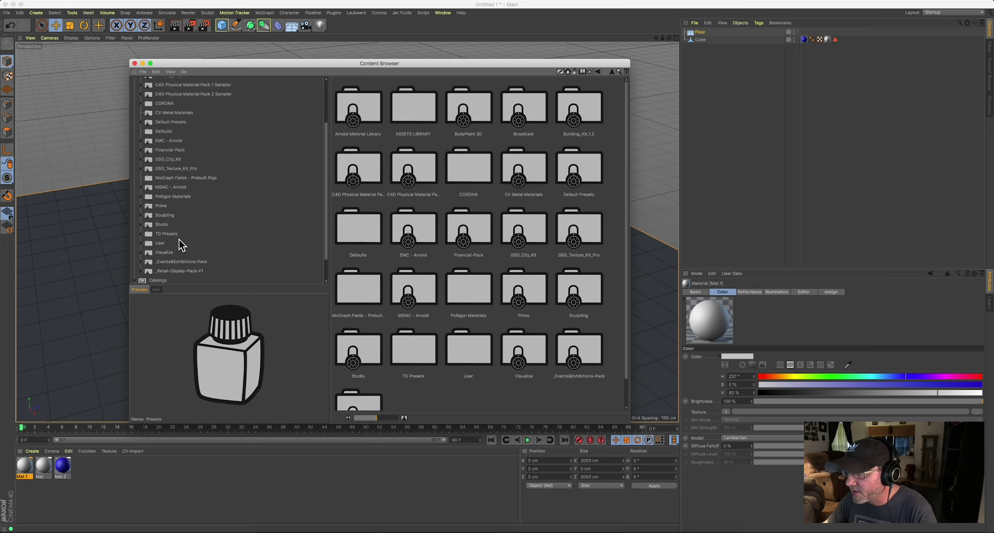
pyautogui.click(164, 253)
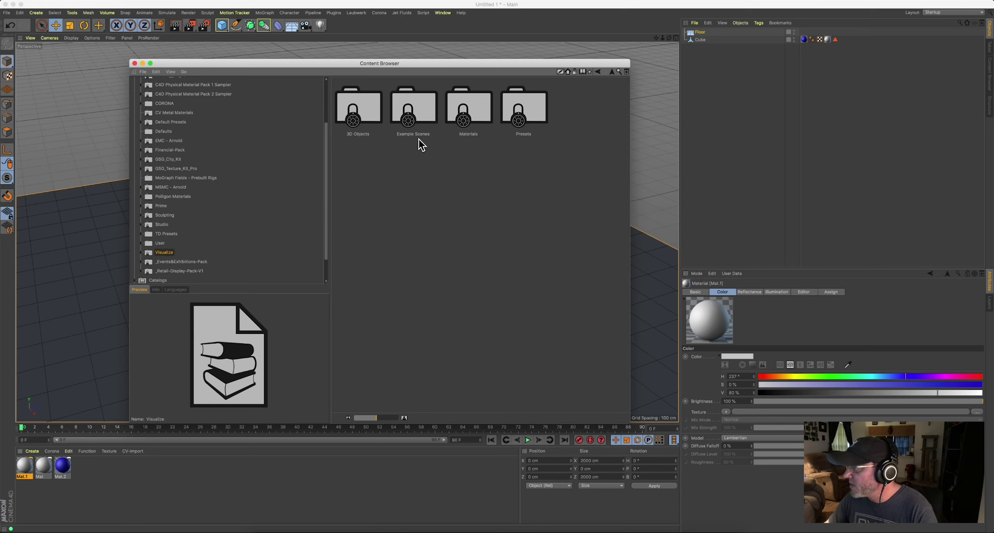
pyautogui.doubleClick(466, 111)
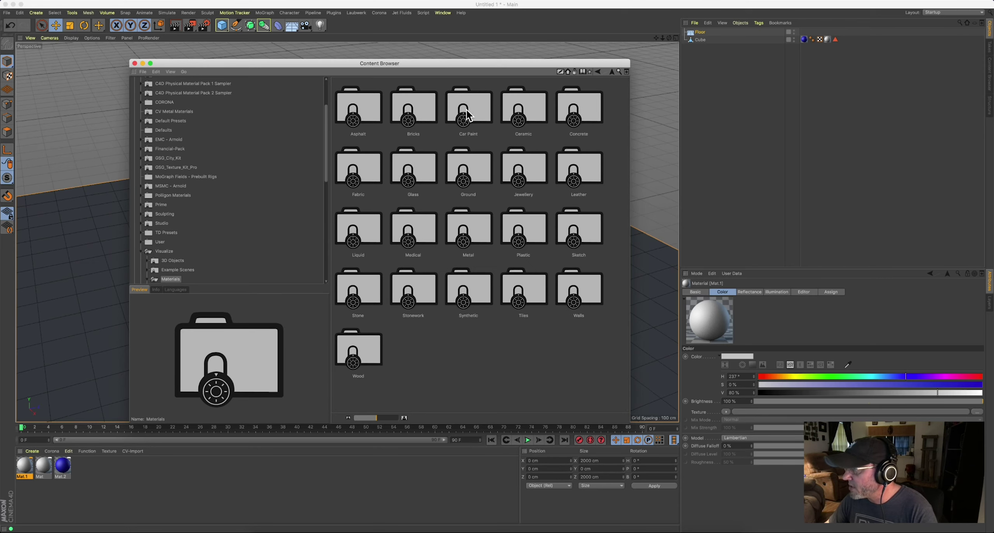
pyautogui.scroll(-7, 185, 272)
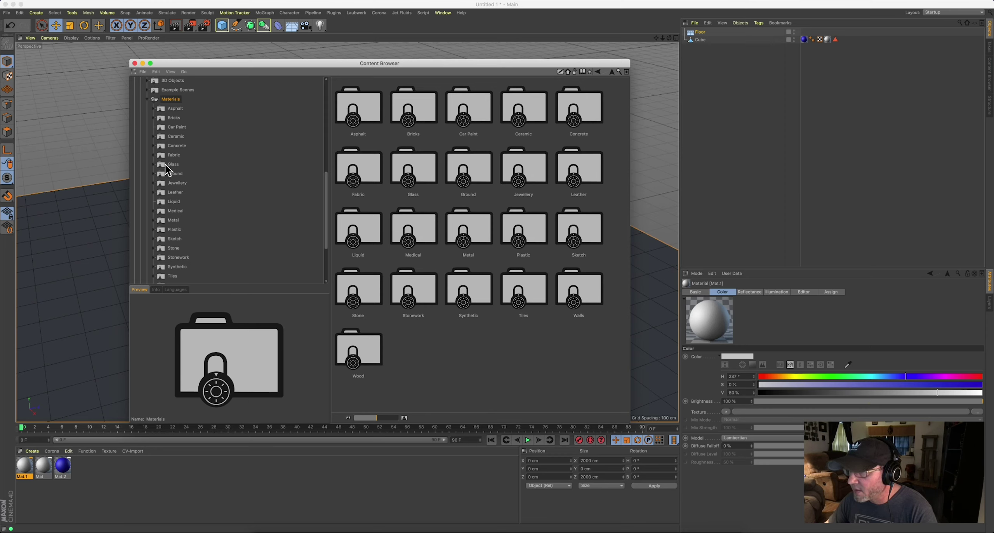
pyautogui.click(174, 249)
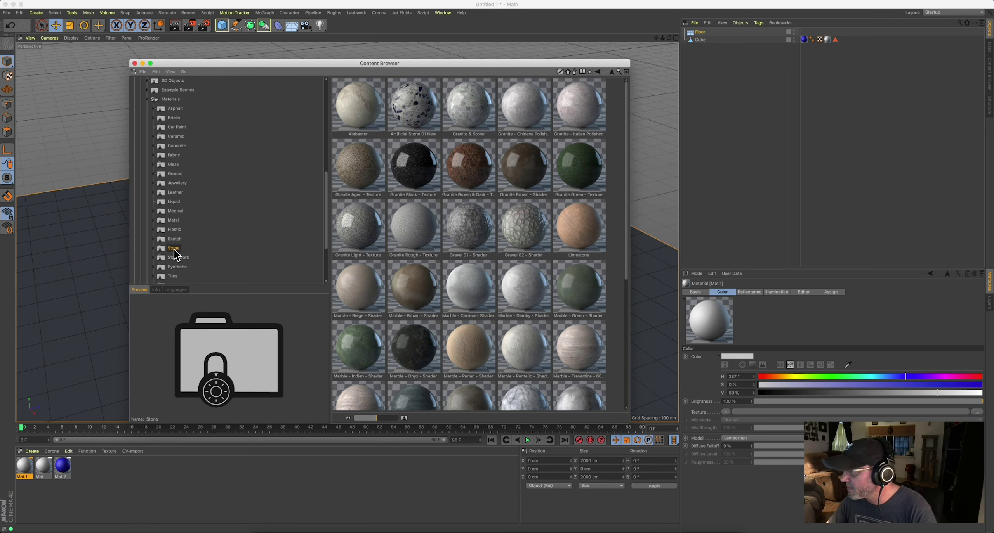
pyautogui.scroll(-5, 174, 251)
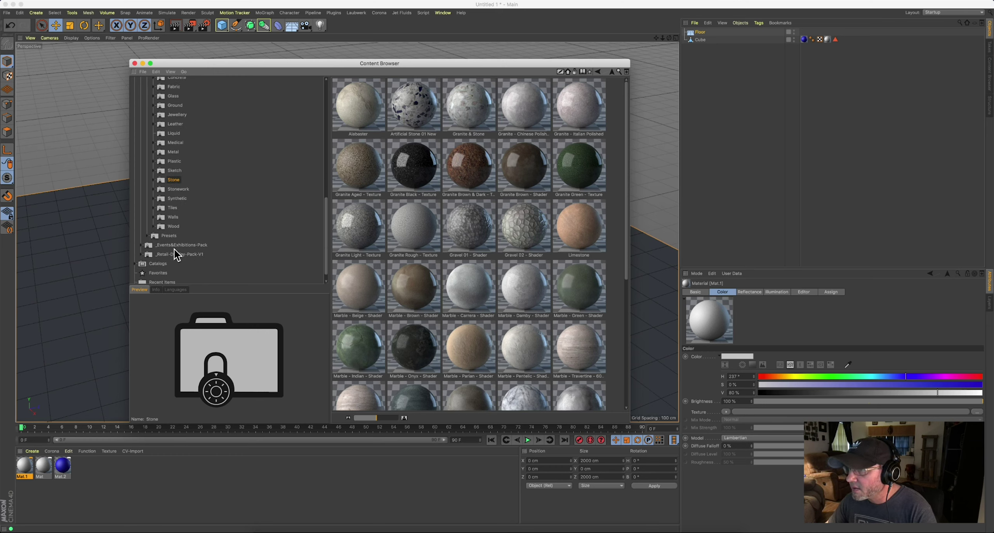
# - Load Parquet 04 - Oak Rustic - 180x180 from the Wood materials, close the Content Browser and apply the material to the floor
pyautogui.click(173, 227)
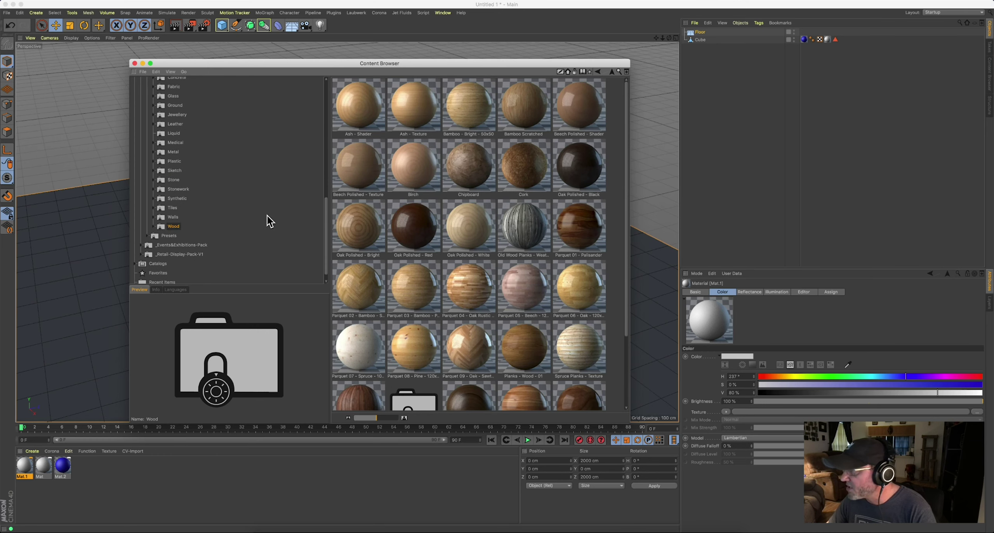
pyautogui.doubleClick(470, 287)
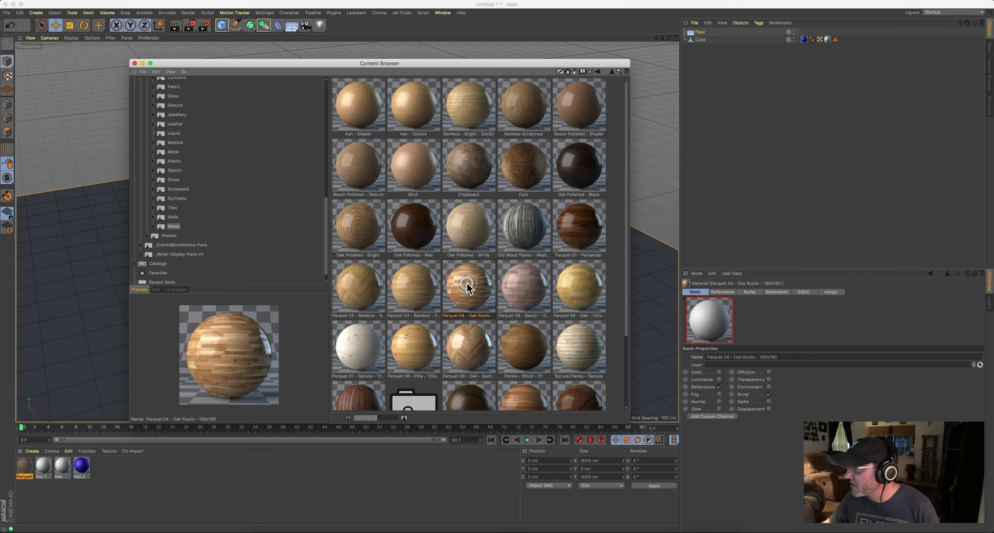
pyautogui.click(134, 64)
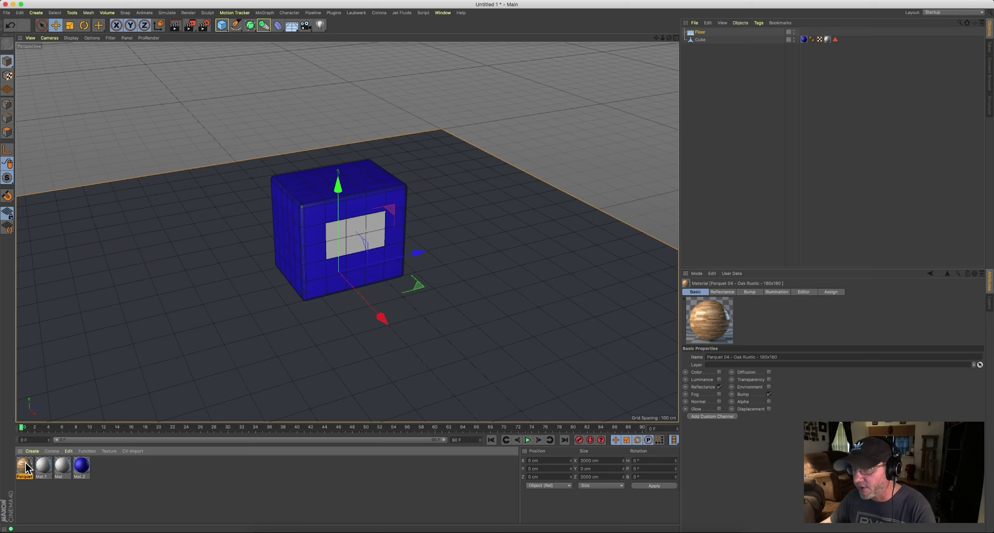
pyautogui.moveTo(26, 469); pyautogui.dragTo(698, 31)
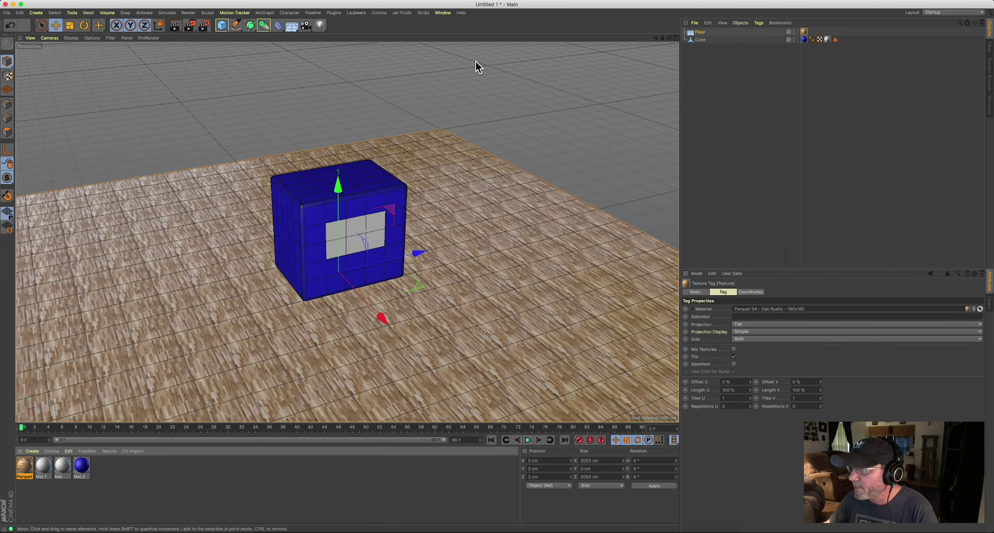
# - Add a light and move it above and beside the cube, to about X 468, Y 483, Z 71 cm
pyautogui.click(319, 25)
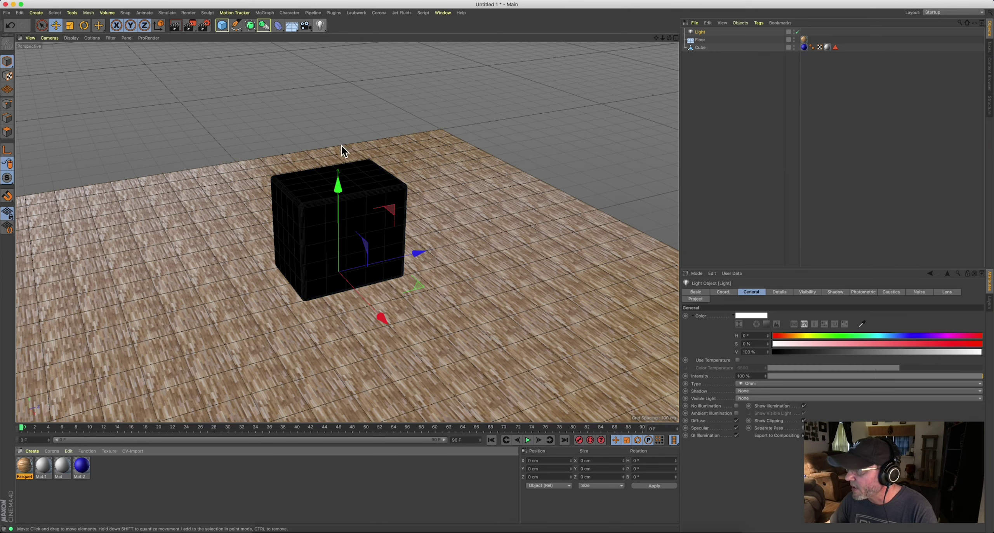
pyautogui.moveTo(339, 188); pyautogui.dragTo(338, 110)
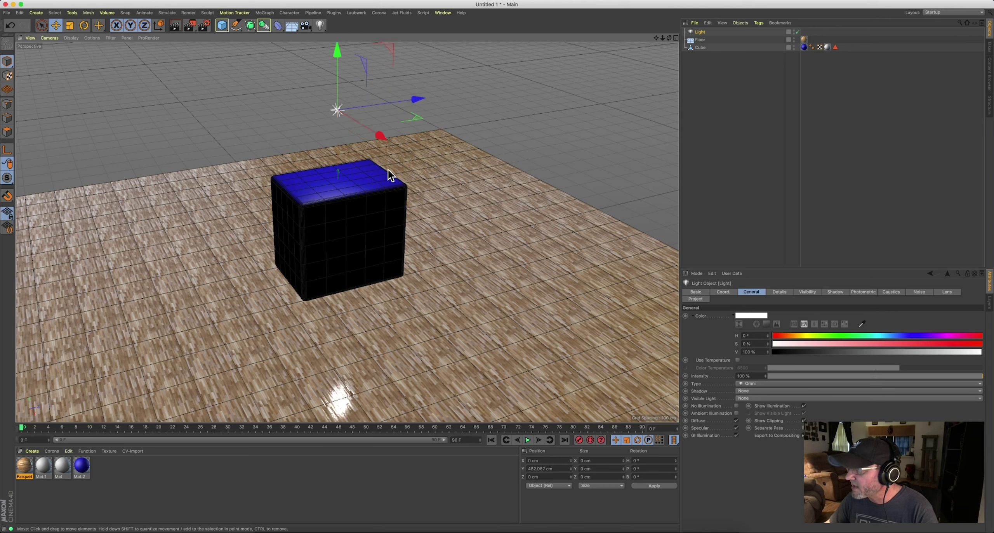
pyautogui.moveTo(381, 137); pyautogui.dragTo(474, 229)
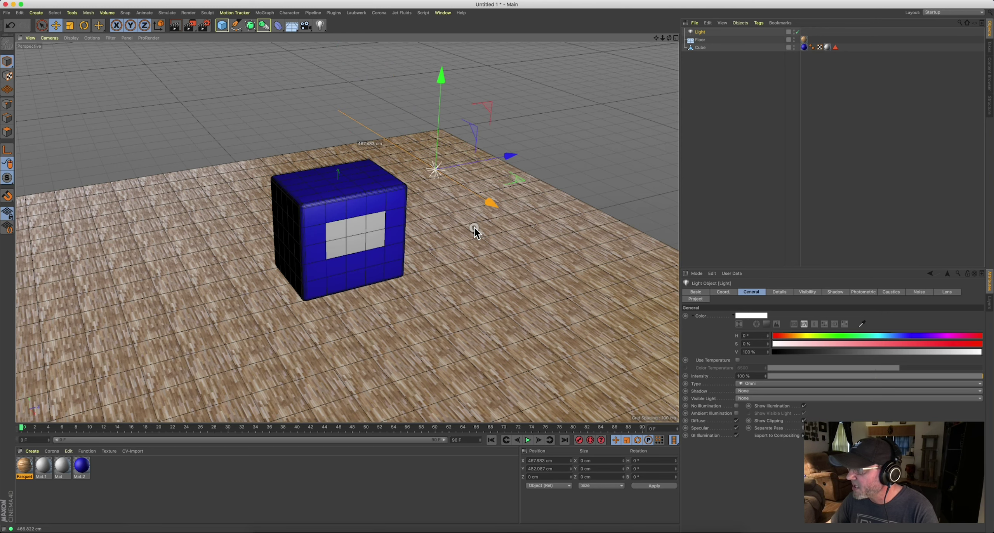
pyautogui.moveTo(512, 157); pyautogui.dragTo(547, 157)
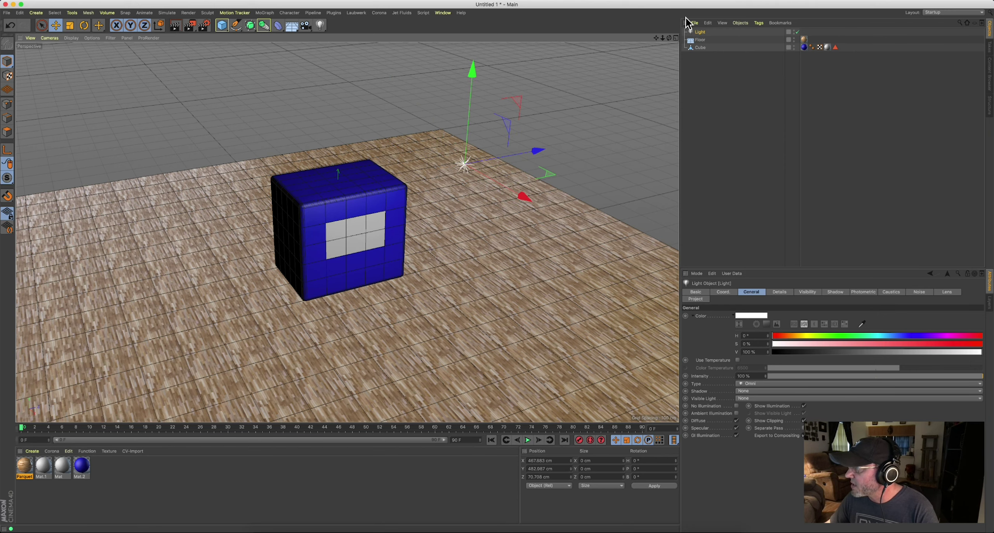
# - Show all four views and adjust the zoom and framing of the Top, Front and Right views around the cube and light
pyautogui.click(676, 38)
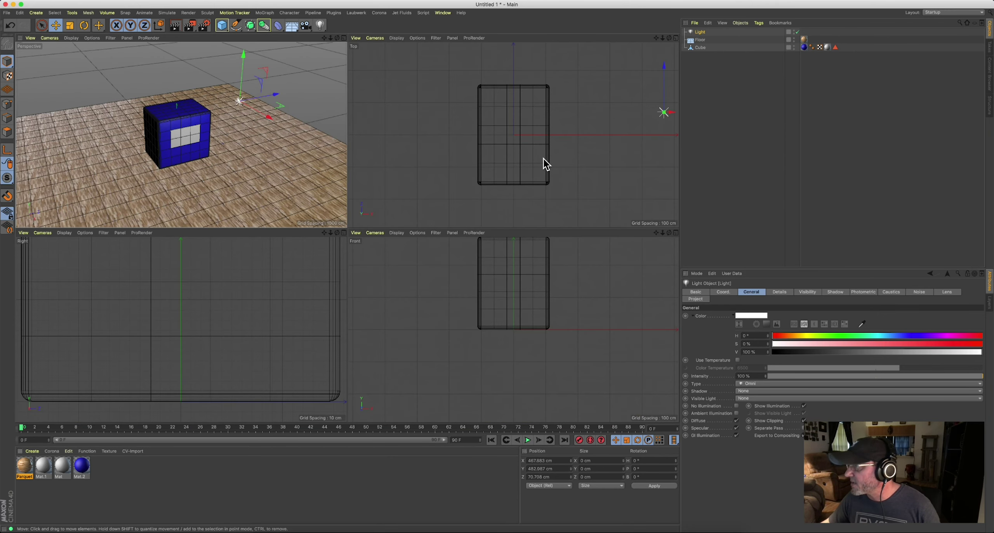
pyautogui.press('2')
pyautogui.moveTo(515, 130); pyautogui.dragTo(466, 142)
pyautogui.moveTo(528, 281); pyautogui.dragTo(519, 324)
pyautogui.press('1')
pyautogui.press('2')
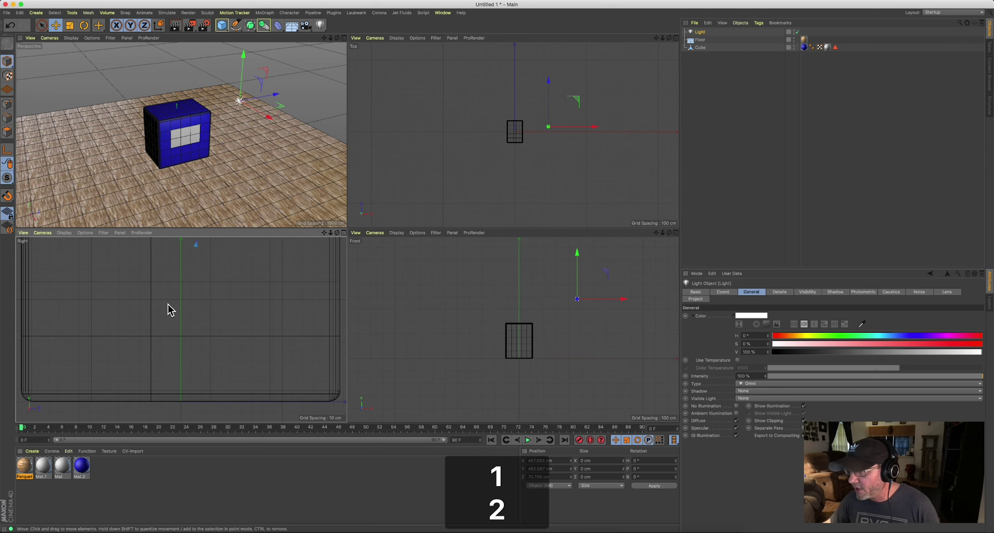
pyautogui.moveTo(168, 309); pyautogui.dragTo(127, 318)
pyautogui.press('1')
pyautogui.moveTo(177, 287); pyautogui.dragTo(178, 322)
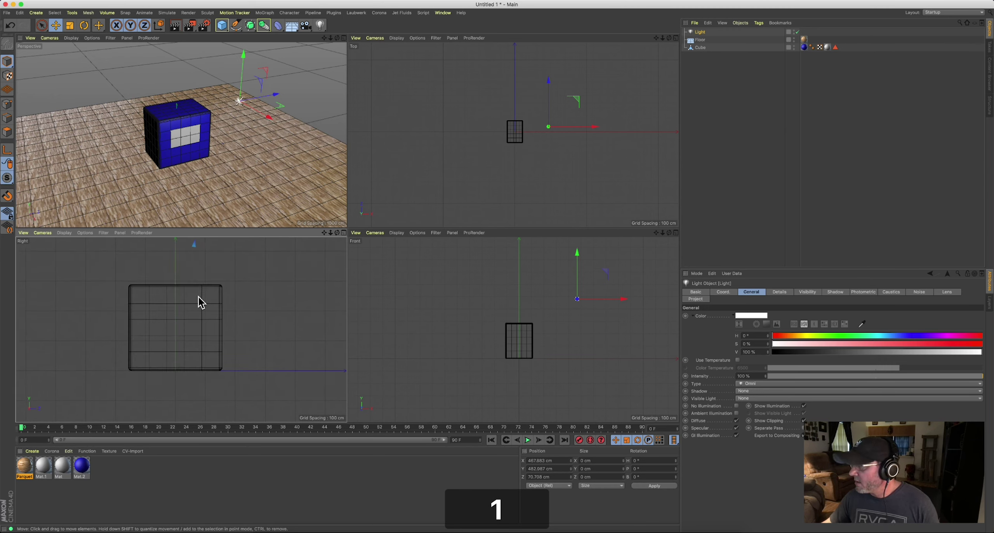
# - Select the cube and frame it to fill the Top, Right and Front views
pyautogui.click(701, 47)
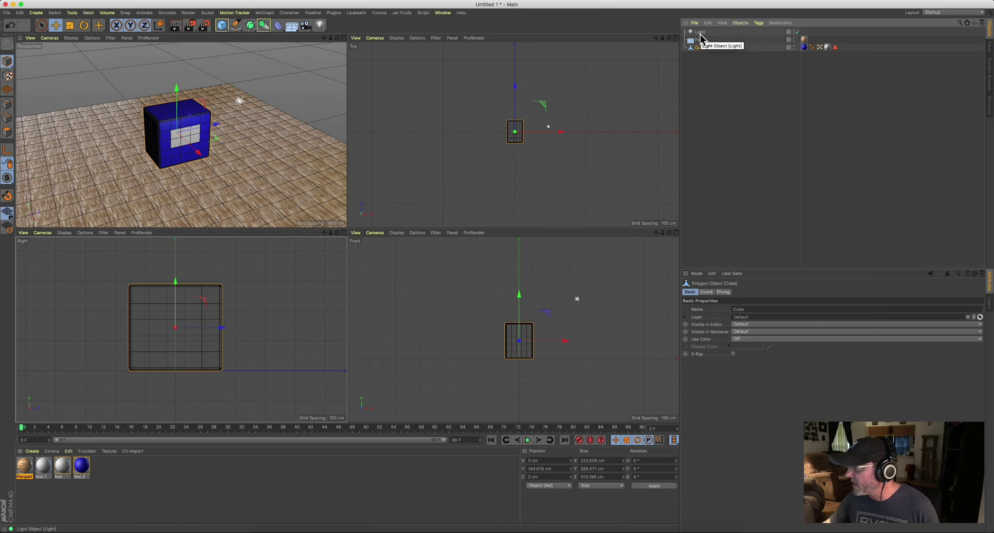
pyautogui.moveTo(699, 47); pyautogui.dragTo(706, 47)
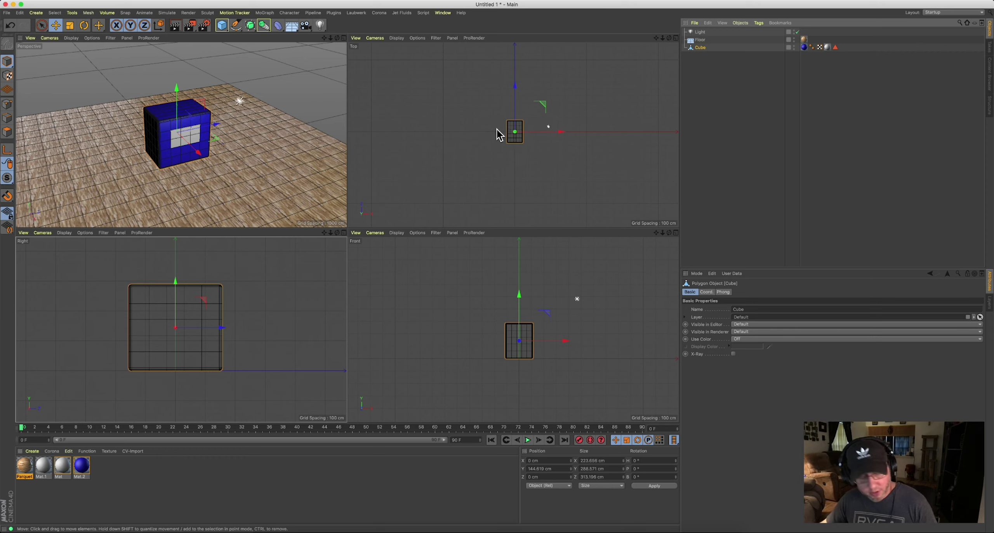
pyautogui.press('s')
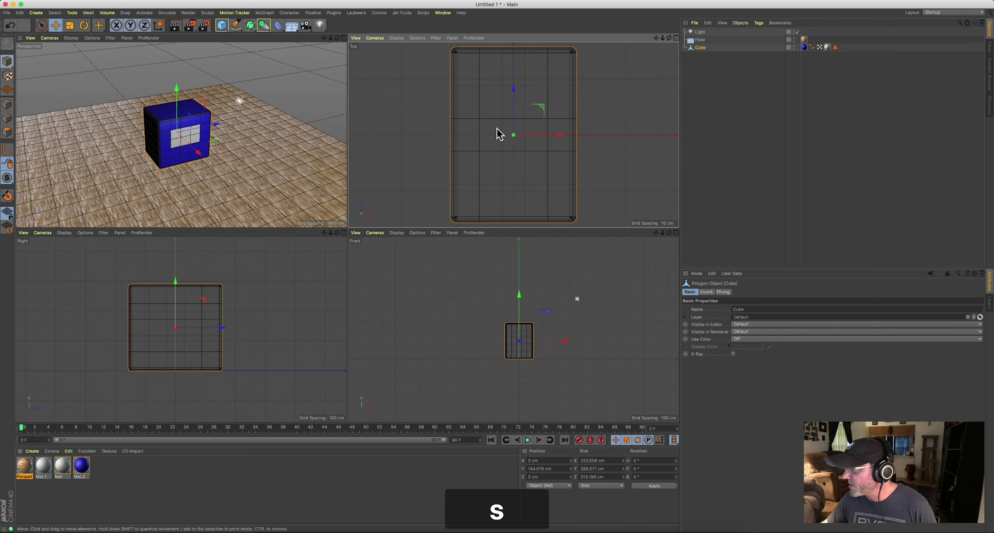
pyautogui.press('s')
pyautogui.press('s')
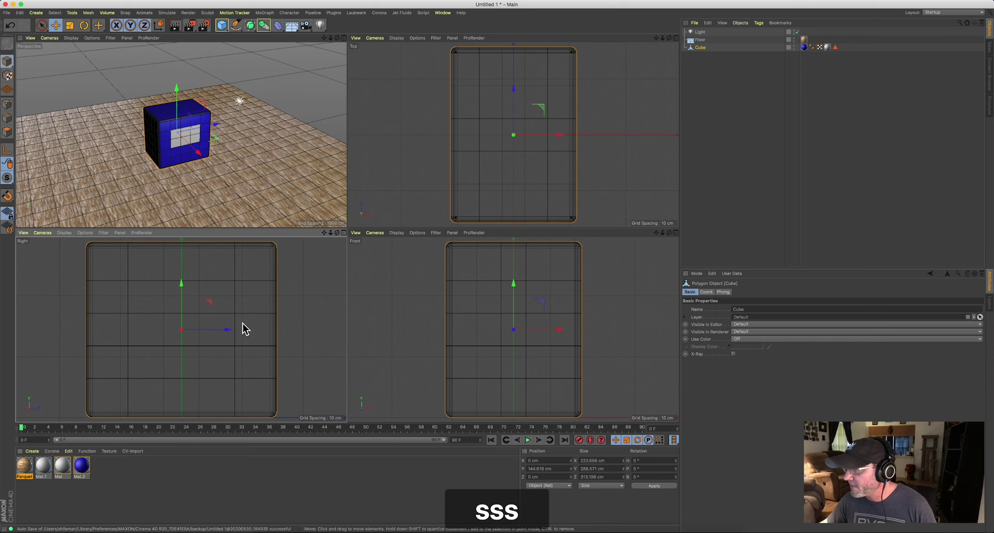
pyautogui.press('s')
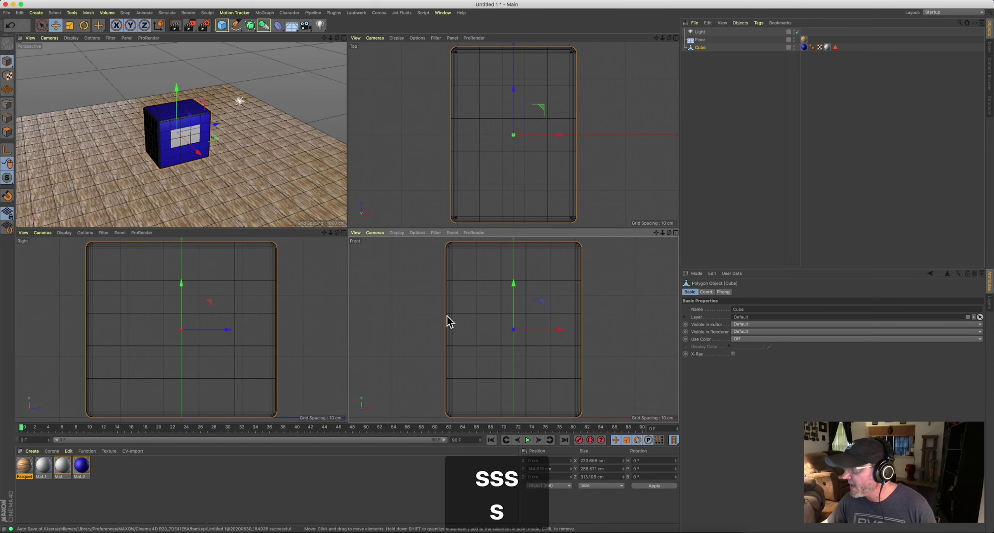
# - Frame the floor in the Top view and reframe that view on the cube
pyautogui.click(700, 40)
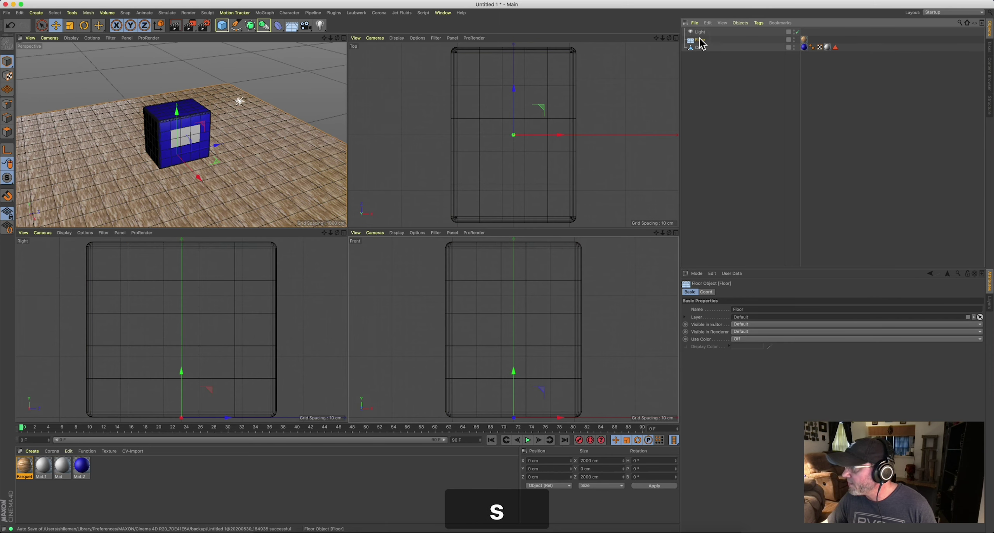
pyautogui.press('s')
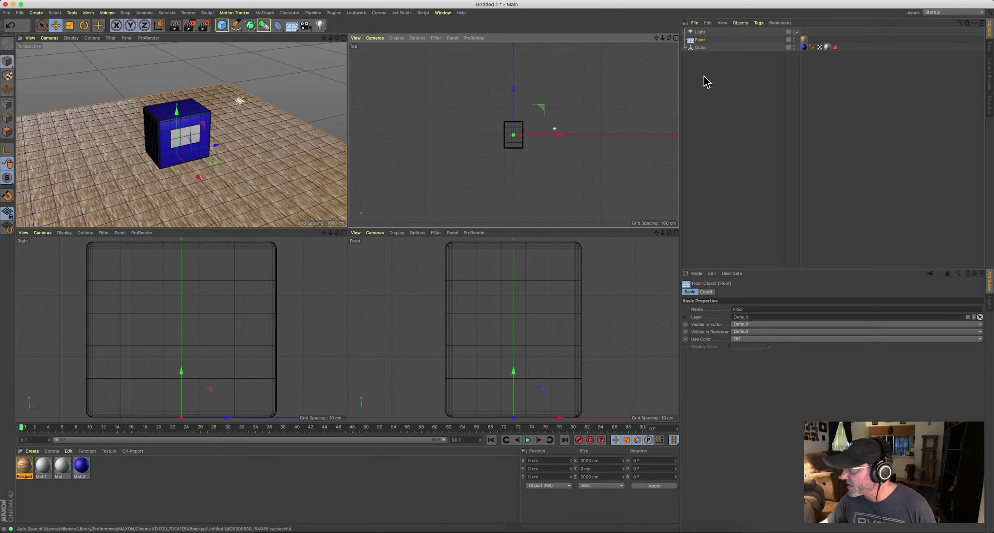
pyautogui.click(699, 47)
pyautogui.press('s')
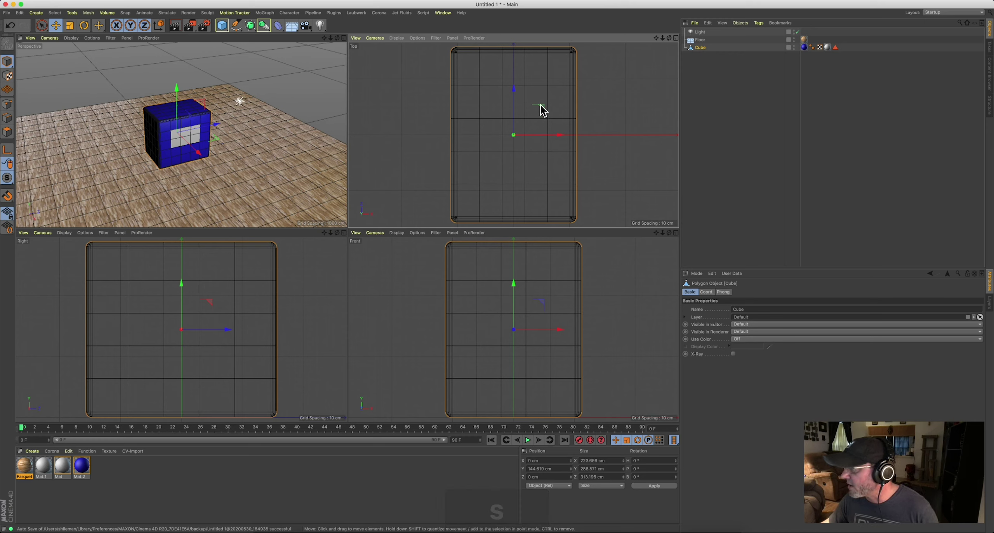
# - Move the light in the Top view beside the cube, to about X 494, Z 14 cm
pyautogui.press('2')
pyautogui.moveTo(517, 138); pyautogui.dragTo(460, 140)
pyautogui.moveTo(518, 300); pyautogui.dragTo(447, 329)
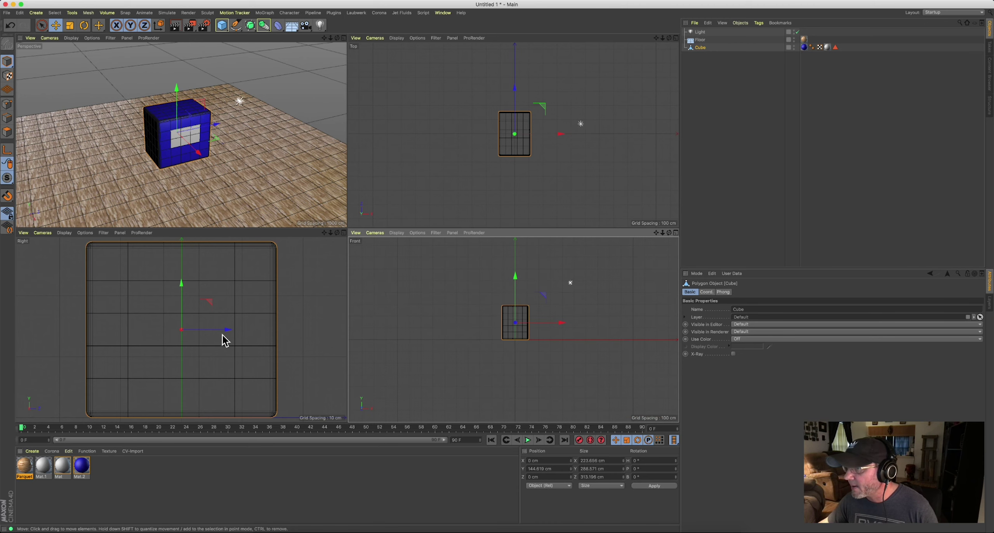
pyautogui.moveTo(206, 339); pyautogui.dragTo(120, 342)
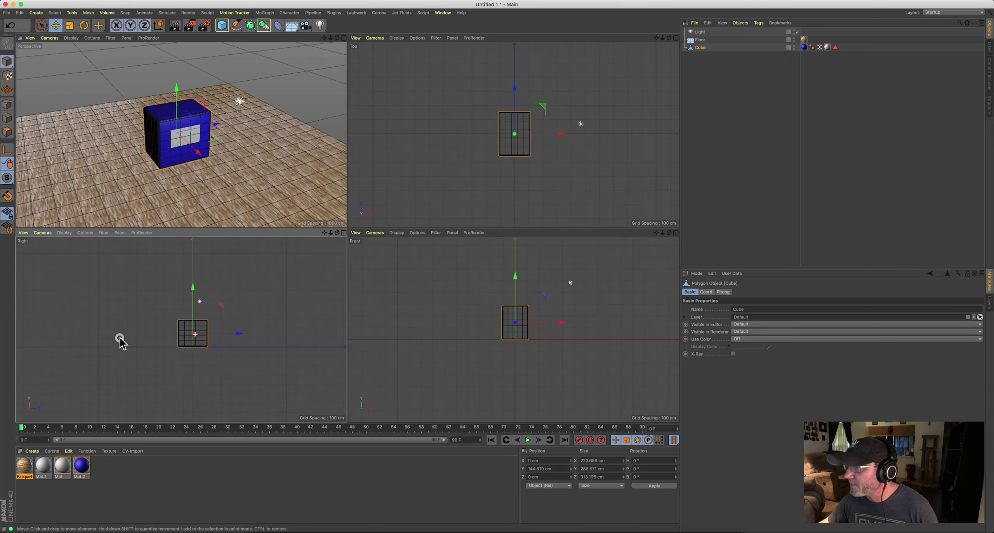
pyautogui.click(698, 32)
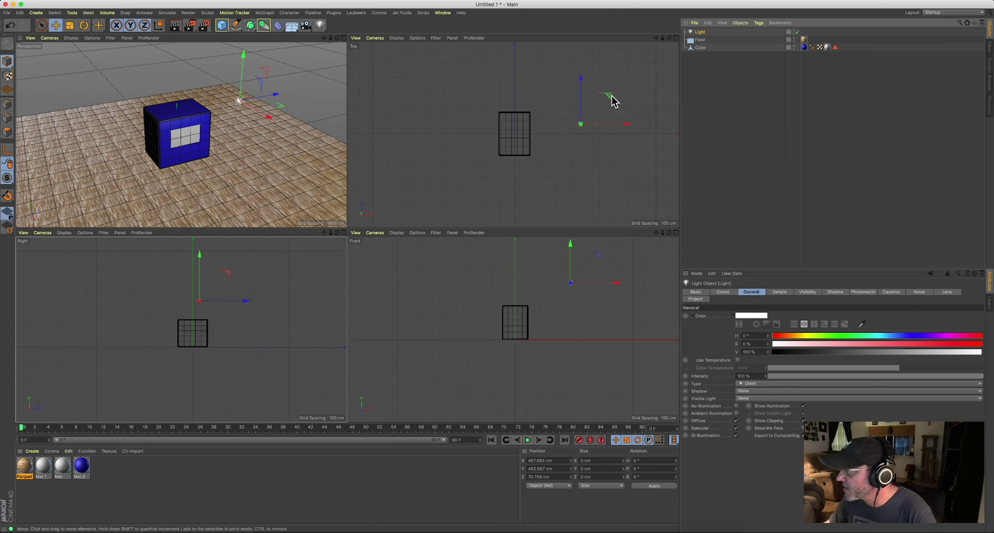
pyautogui.moveTo(610, 97)
pyautogui.mouseDown()
pyautogui.moveTo(593, 102)
pyautogui.moveTo(625, 102)
pyautogui.moveTo(612, 103)
pyautogui.mouseUp()
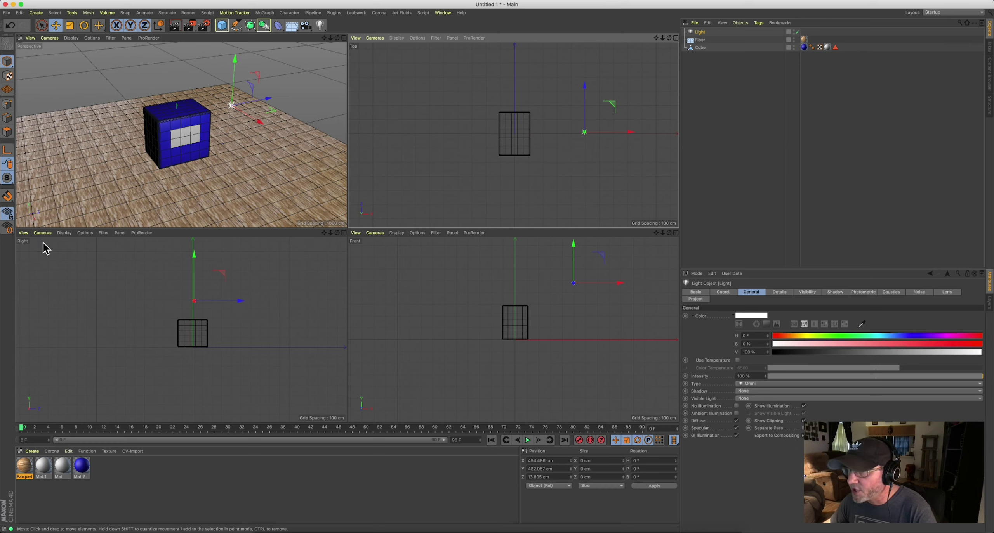
# - Switch the Right view to the Left camera and back to Right, and recentre the cube in it
pyautogui.click(63, 234)
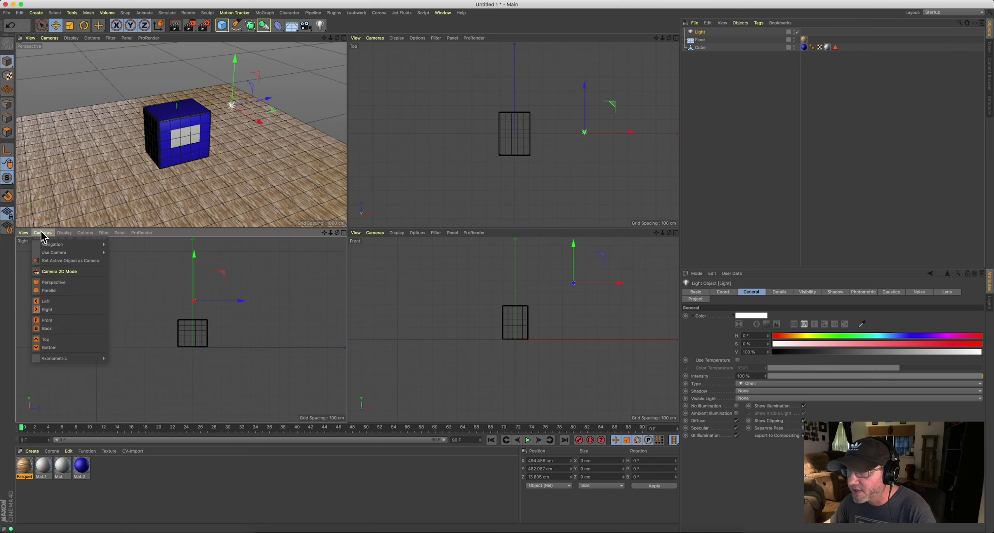
pyautogui.click(55, 303)
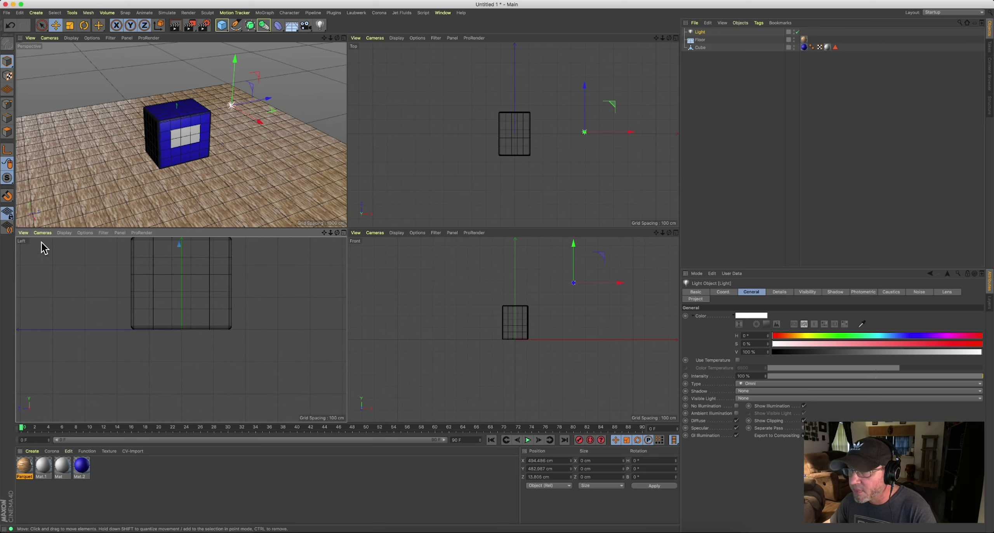
pyautogui.click(43, 233)
pyautogui.click(46, 310)
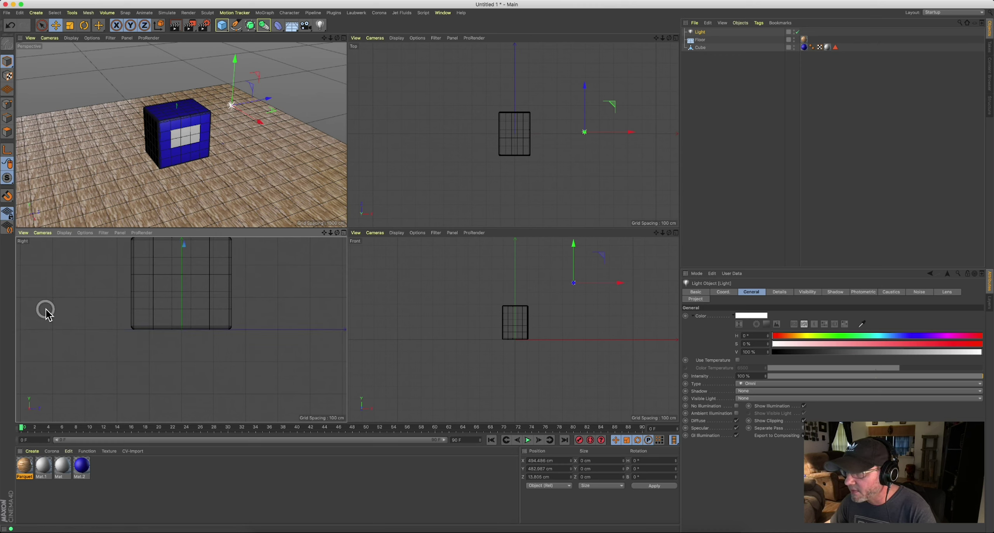
pyautogui.press('1')
pyautogui.moveTo(221, 273); pyautogui.dragTo(198, 313)
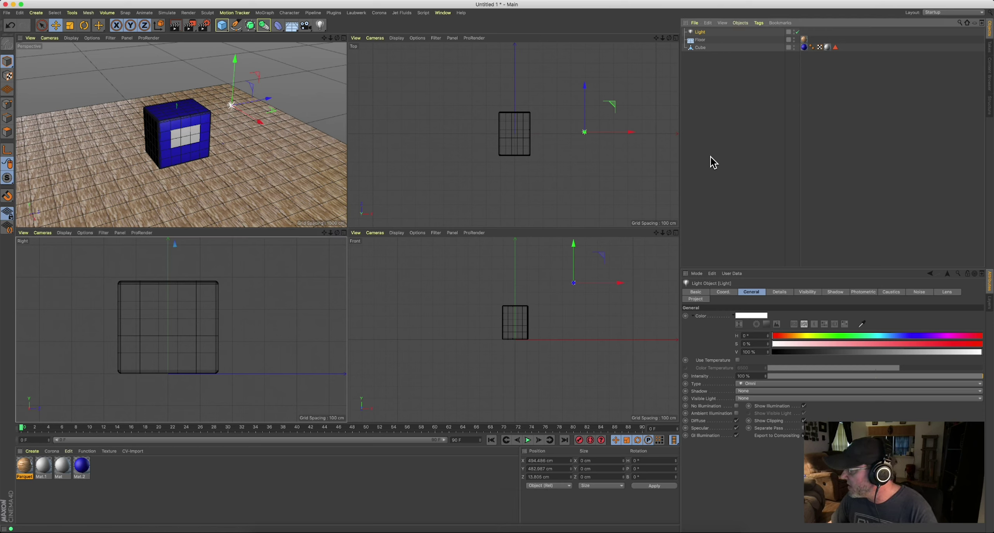
# - Try the Area type on the light and switch it back to Omni
pyautogui.click(755, 384)
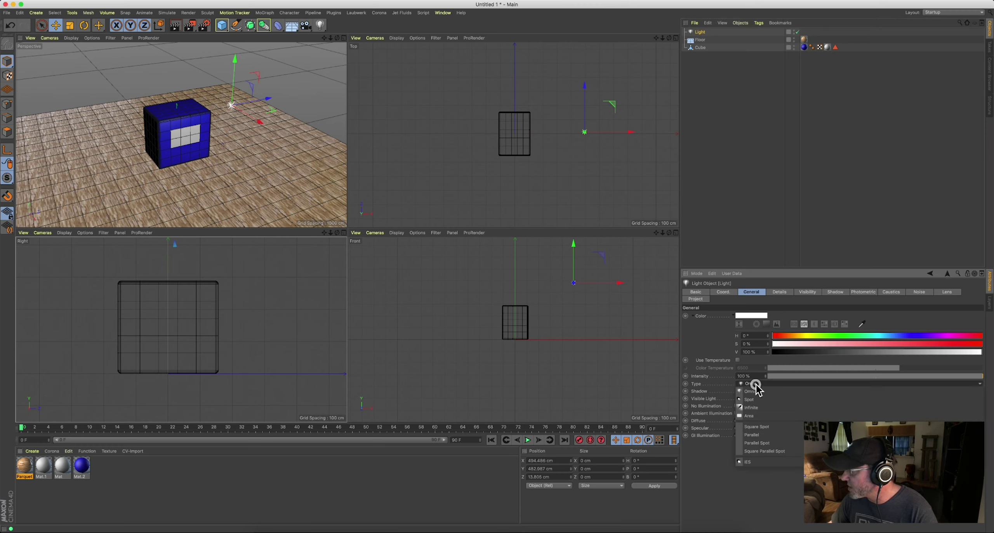
pyautogui.click(764, 417)
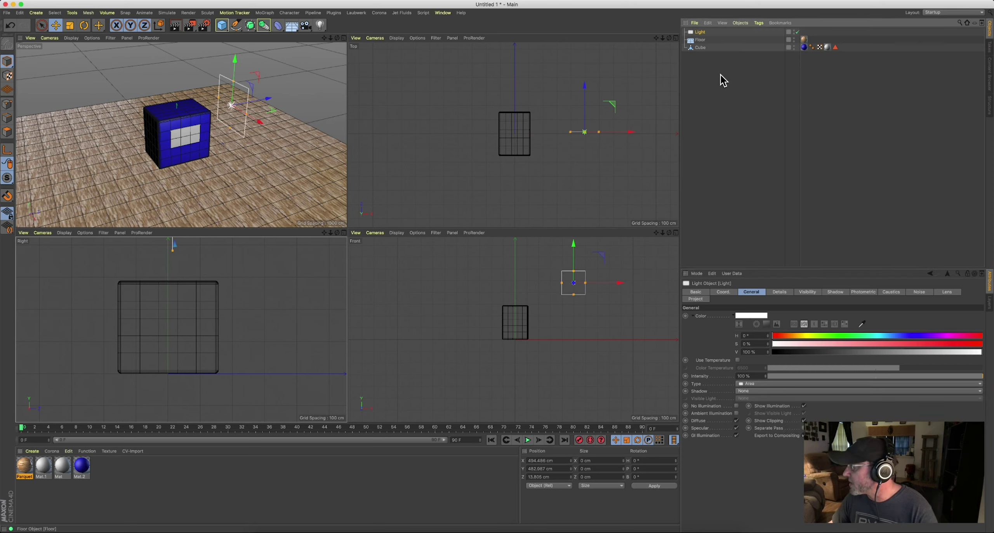
pyautogui.click(765, 384)
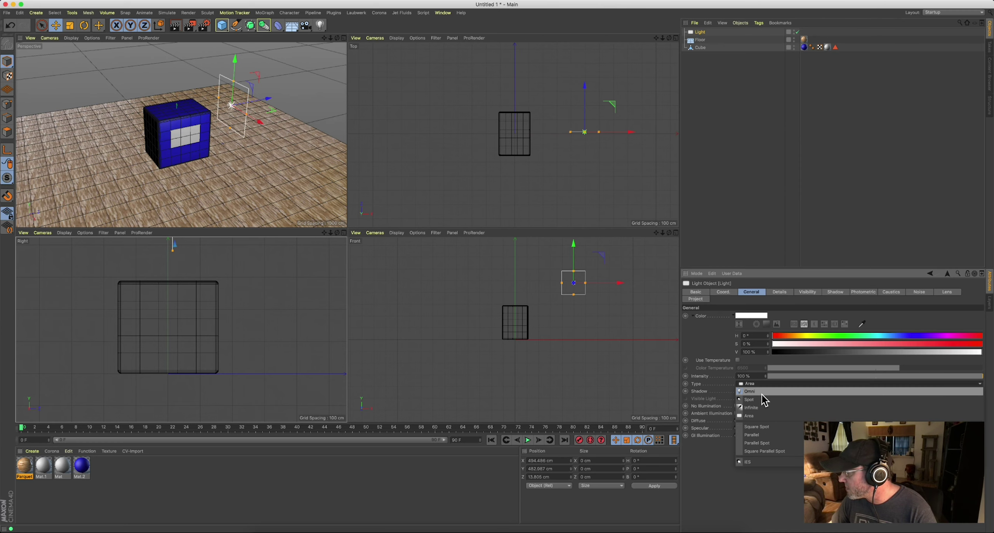
pyautogui.click(761, 393)
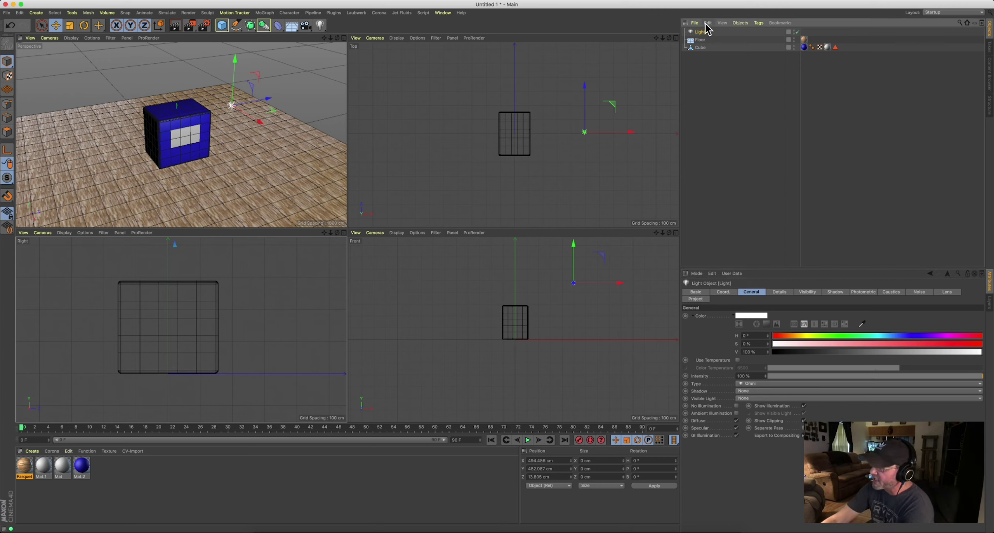
# - Set the light's falloff to Inverse Square (Physically Accurate) and enlarge its radius past the cube to about 743 cm
pyautogui.click(780, 292)
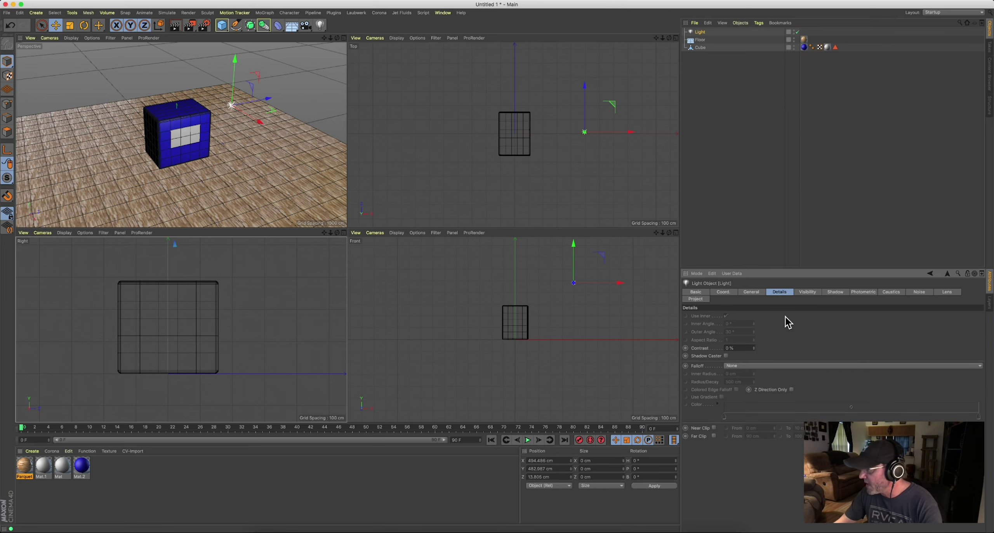
pyautogui.click(739, 368)
pyautogui.click(742, 382)
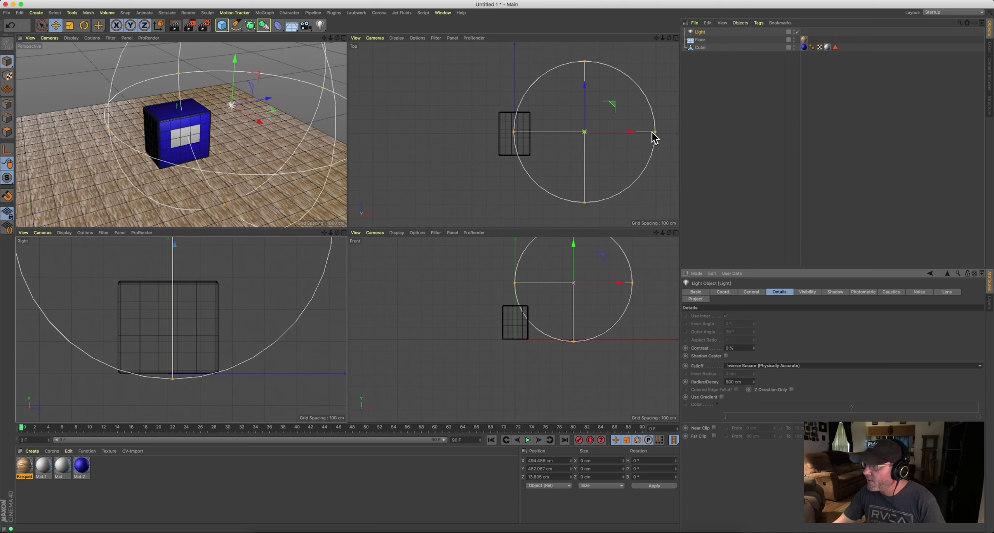
pyautogui.moveTo(655, 133); pyautogui.dragTo(497, 264)
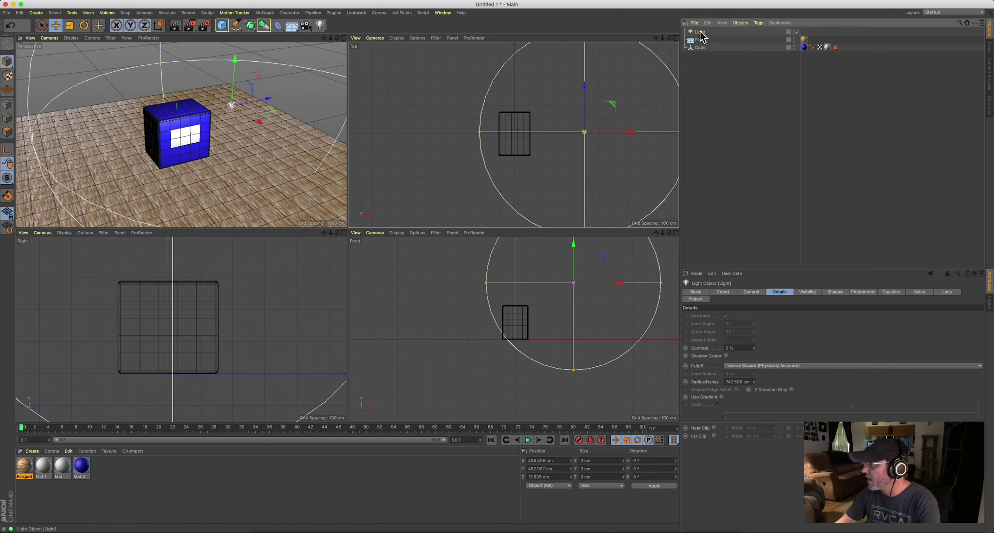
# - Set the light's shadow to Shadow Maps (Soft) and enable shadow display in the Perspective view
pyautogui.click(750, 293)
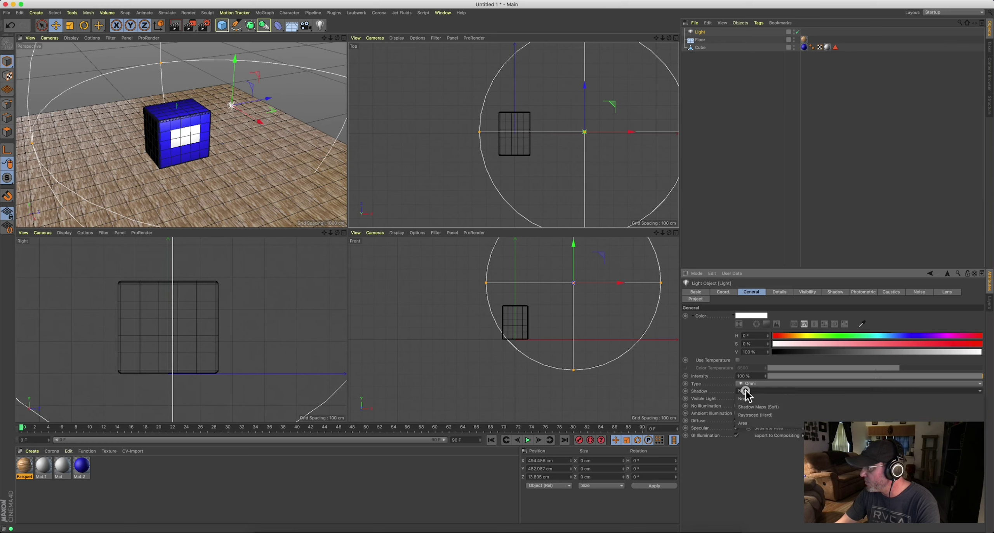
pyautogui.click(747, 391)
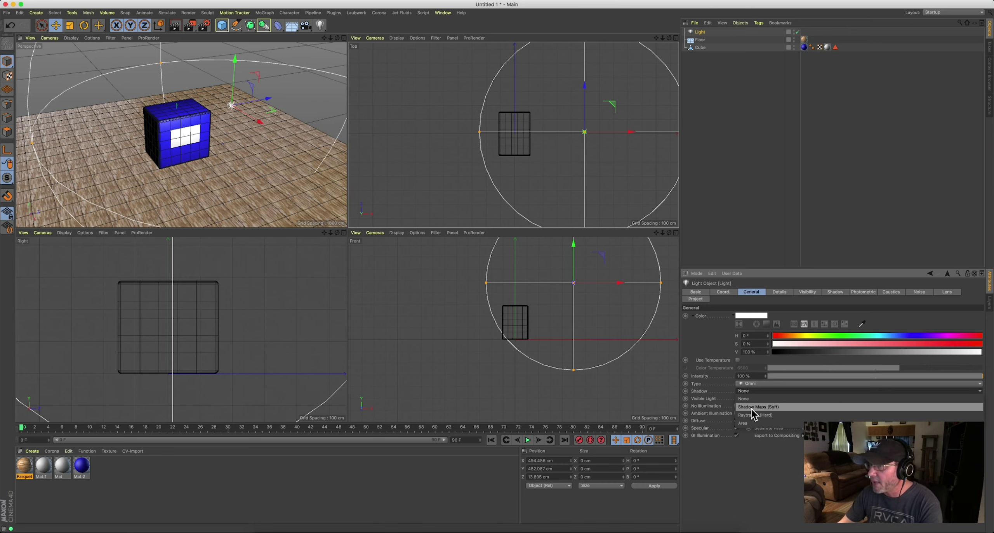
pyautogui.click(753, 408)
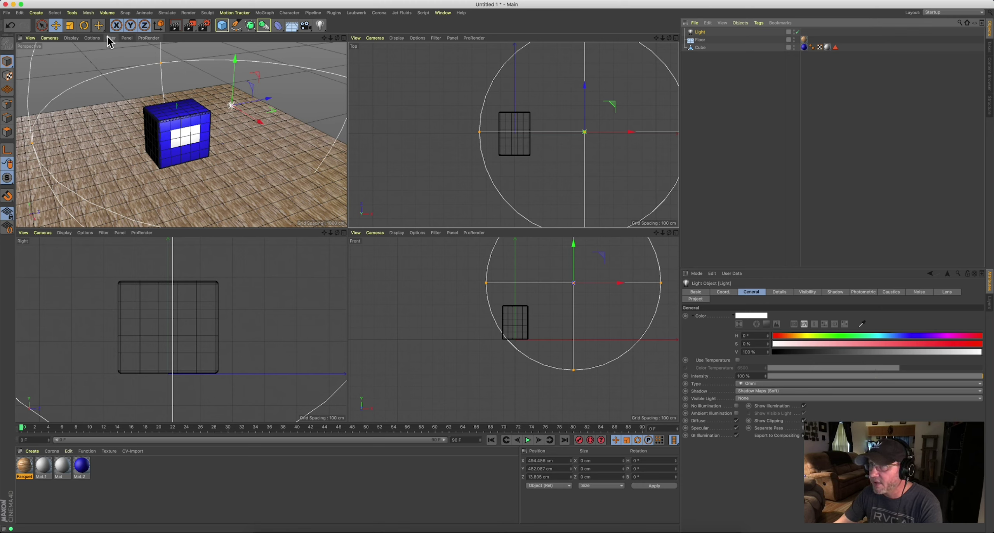
pyautogui.click(93, 38)
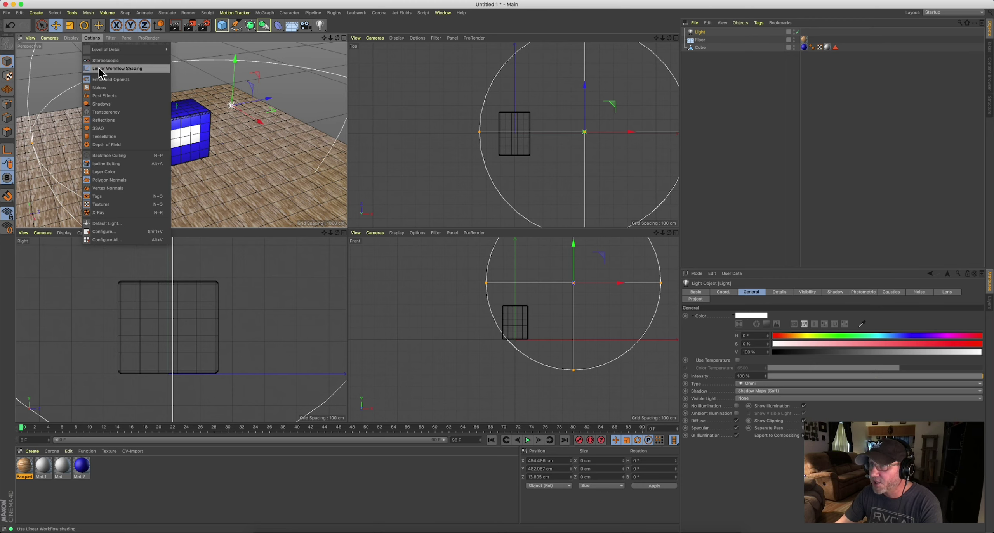
pyautogui.click(105, 105)
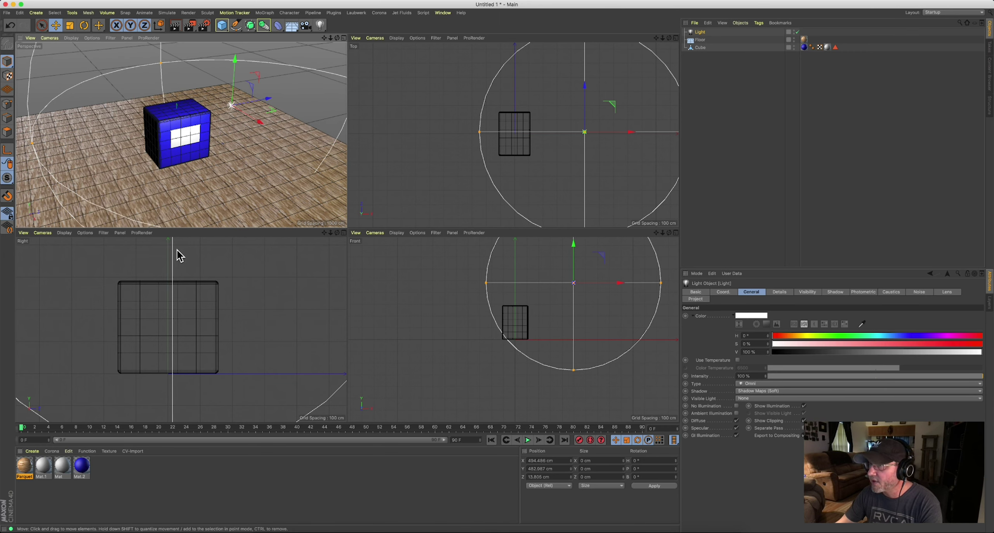
# - Remove the parquet material from the floor and select the floor object
pyautogui.click(803, 40)
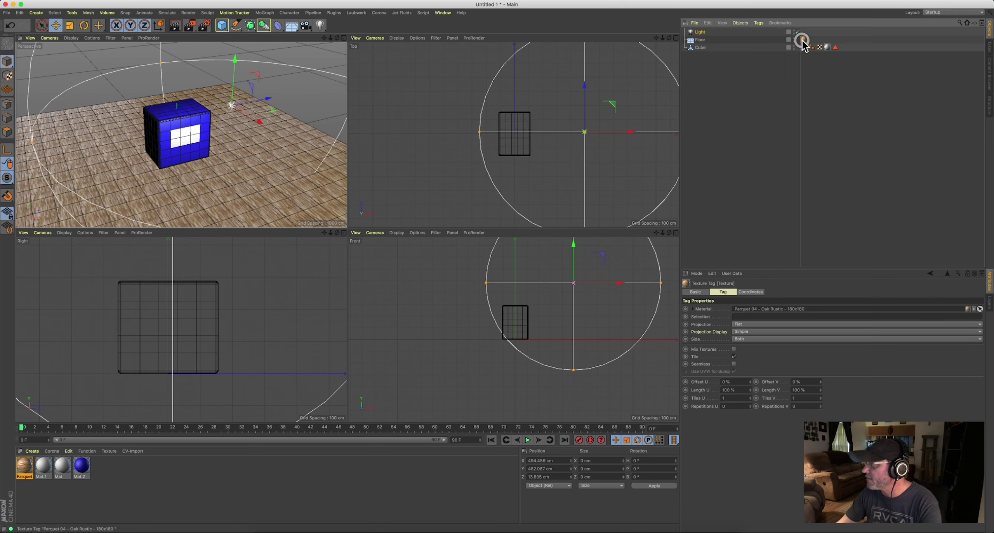
pyautogui.press('Delete')
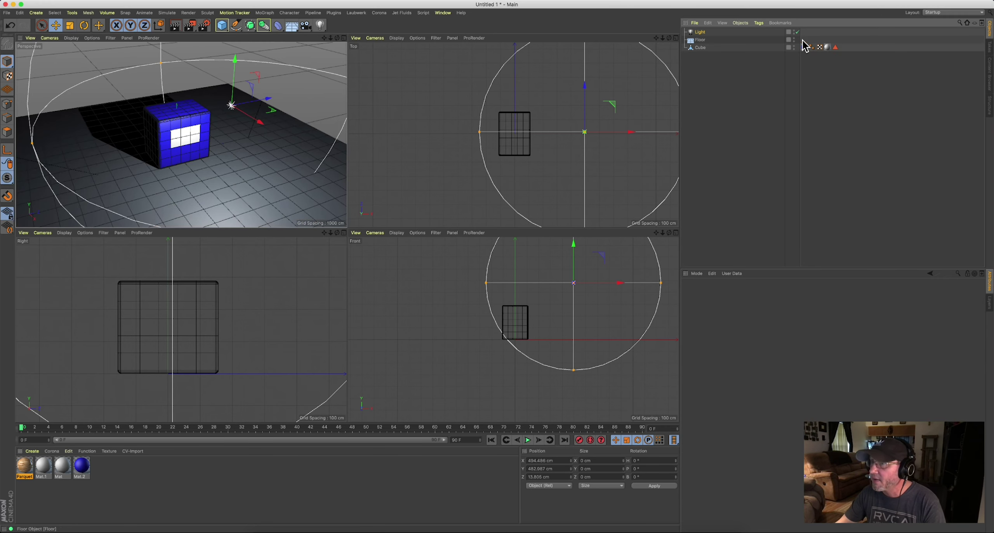
pyautogui.click(702, 40)
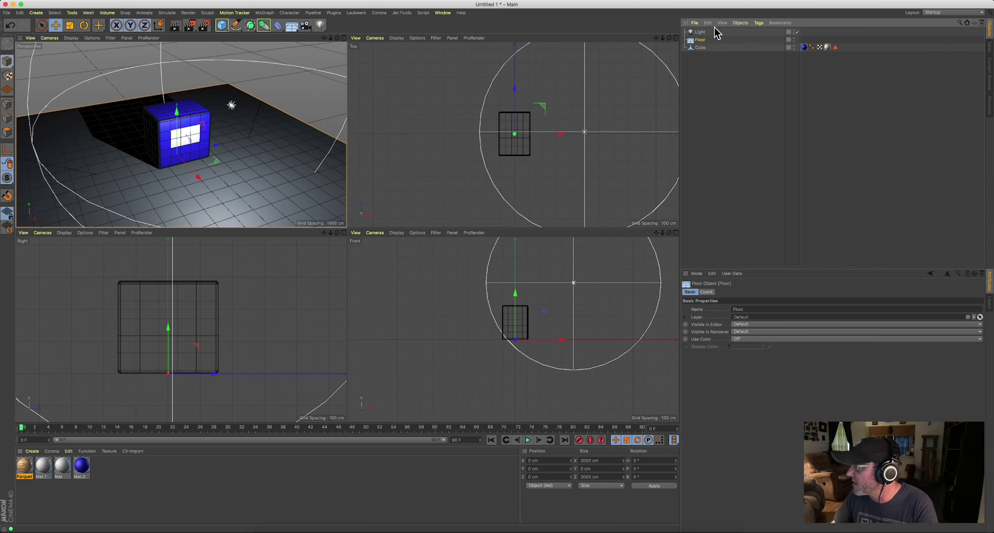
# - Move the light around in the Top view, leaving it behind the cube at about X 310, Z 338 cm
pyautogui.click(701, 33)
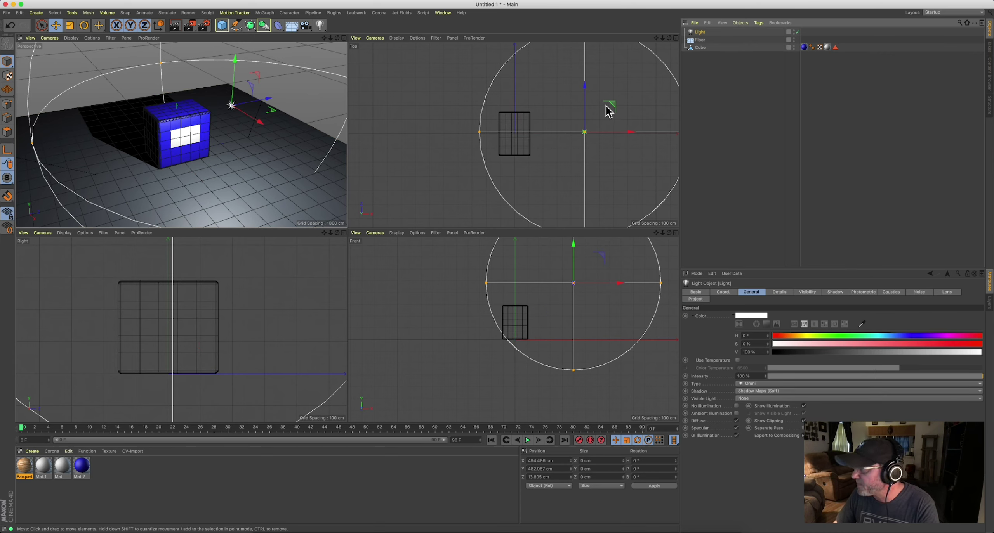
pyautogui.moveTo(612, 105); pyautogui.dragTo(628, 70)
pyautogui.moveTo(628, 73); pyautogui.dragTo(587, 58)
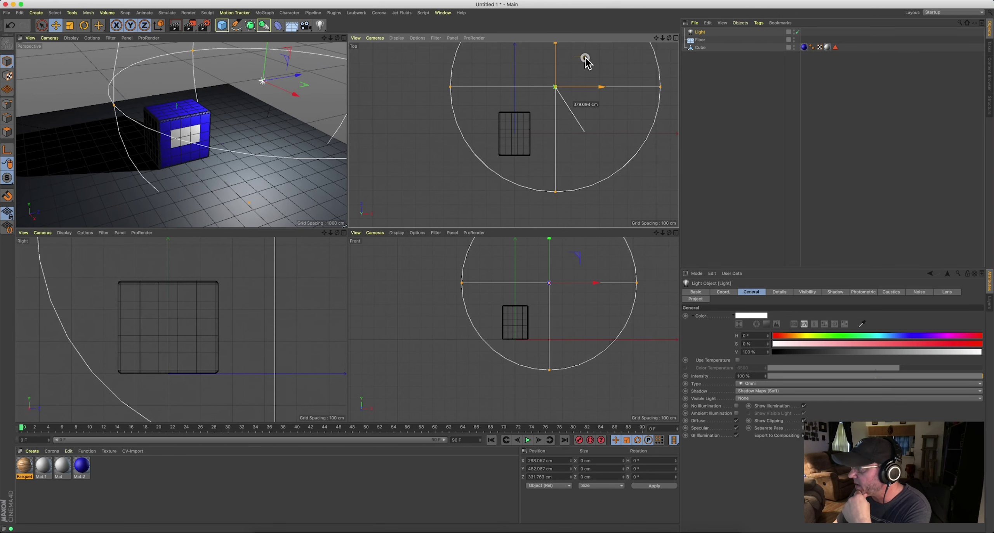
pyautogui.click(719, 68)
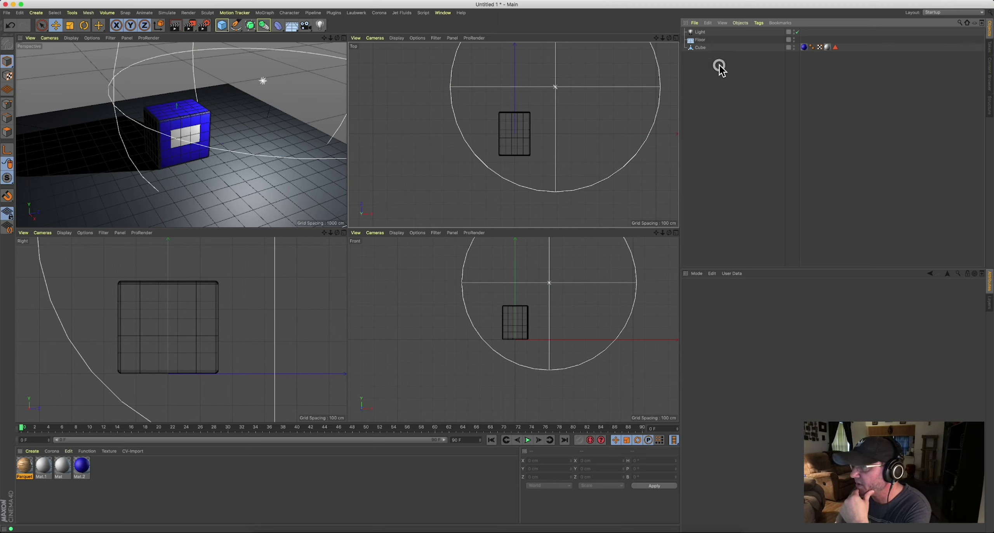
pyautogui.click(699, 32)
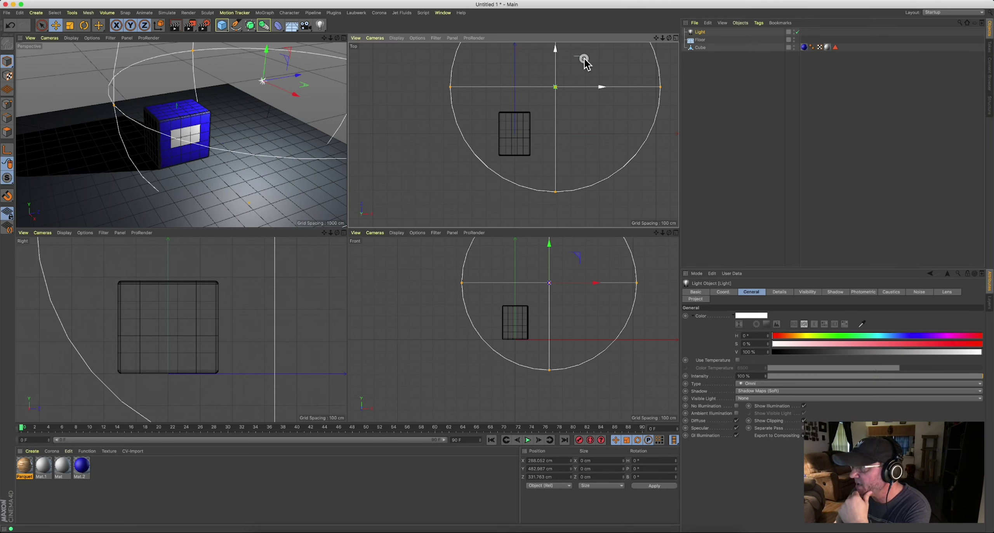
pyautogui.moveTo(584, 60); pyautogui.dragTo(587, 60)
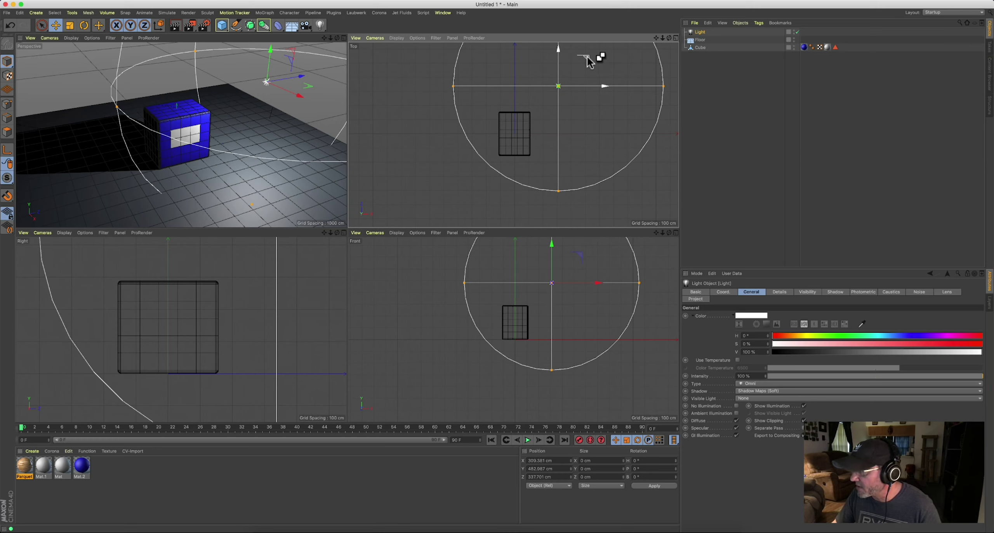
# - Duplicate the light to the opposite side of the cube, and copy the cube to about X -273, Z -413 cm
pyautogui.keyDown('ctrl'); pyautogui.moveTo(588, 60); pyautogui.dragTo(577, 192); pyautogui.keyUp('ctrl')
pyautogui.click(701, 56)
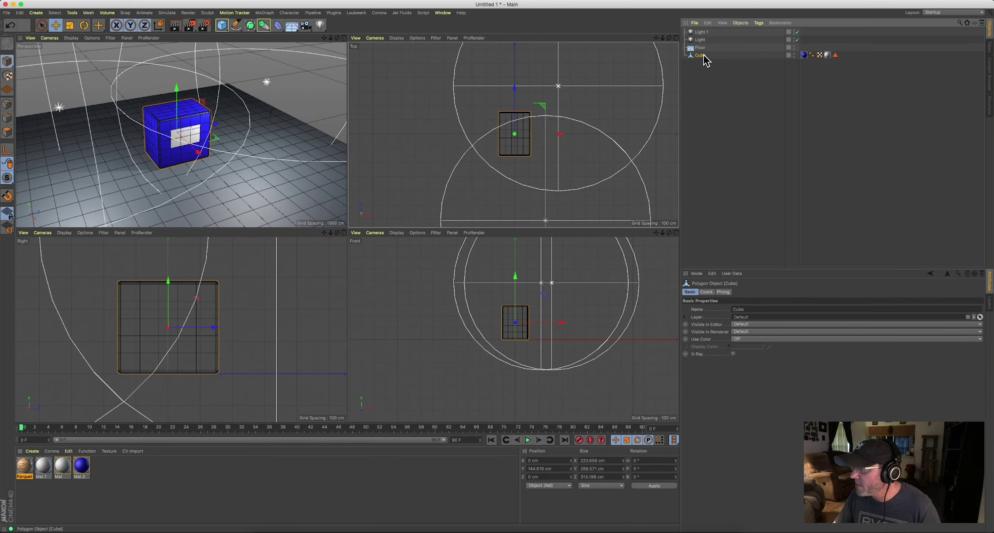
pyautogui.keyDown('ctrl'); pyautogui.moveTo(564, 135); pyautogui.dragTo(503, 165); pyautogui.keyUp('ctrl')
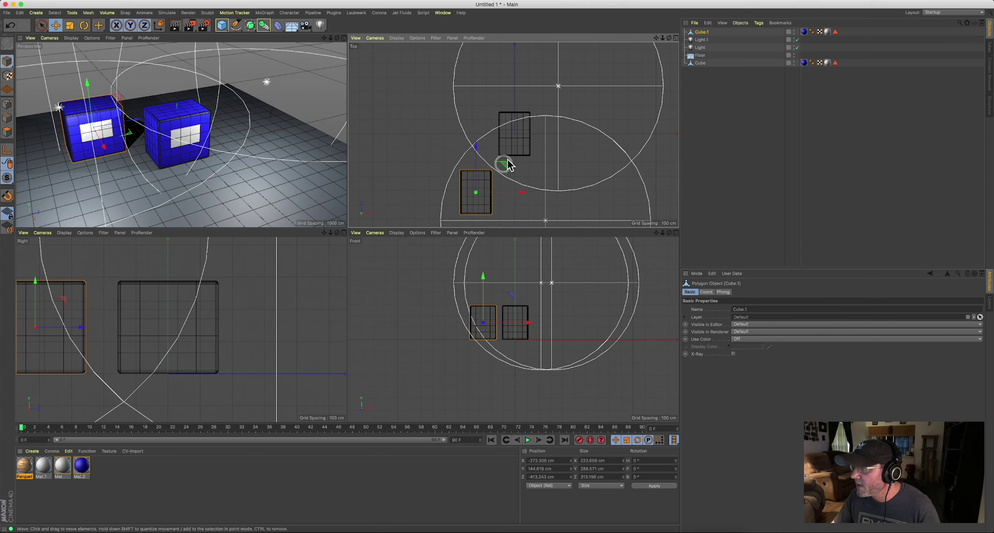
pyautogui.press('1')
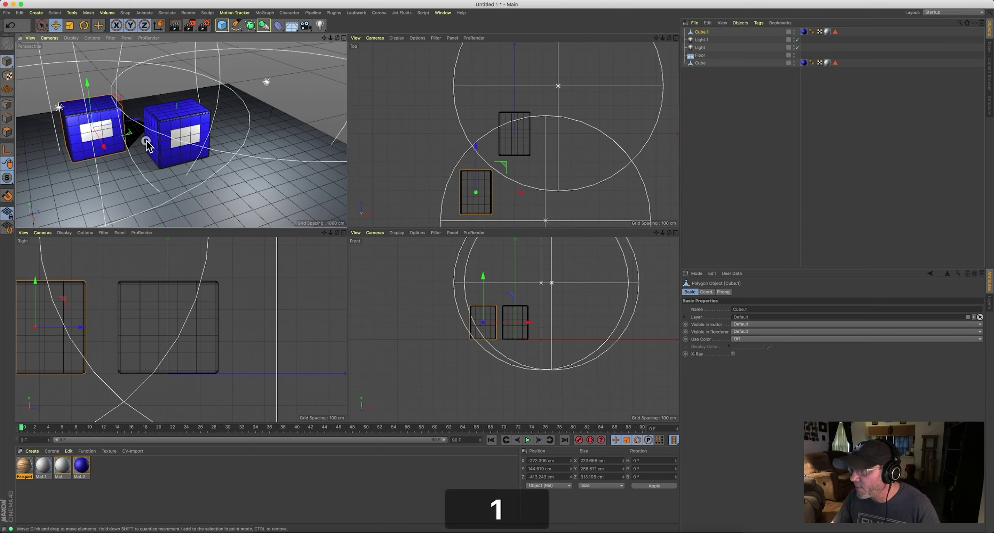
pyautogui.moveTo(150, 146); pyautogui.dragTo(181, 137)
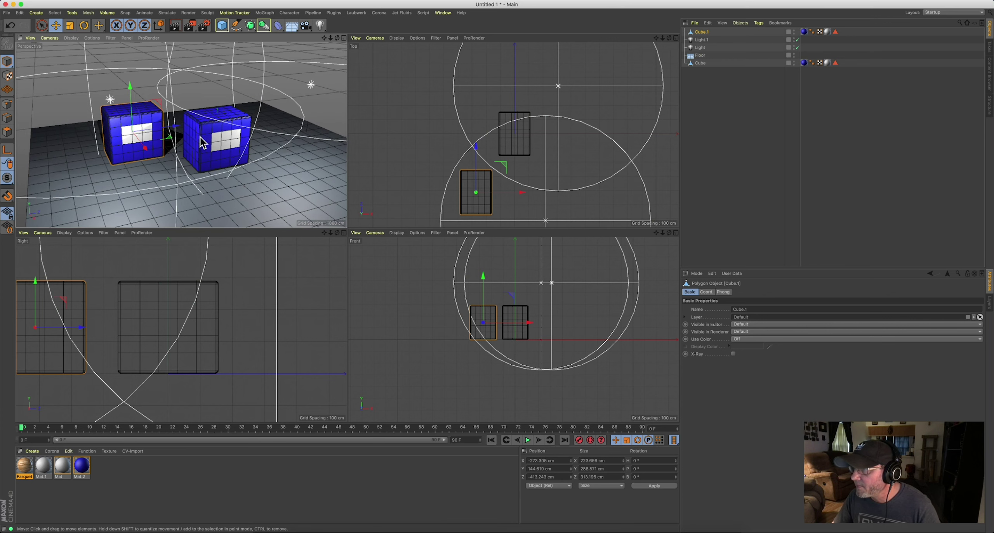
# - Add a camera to the scene and maximize the Perspective view
pyautogui.click(306, 26)
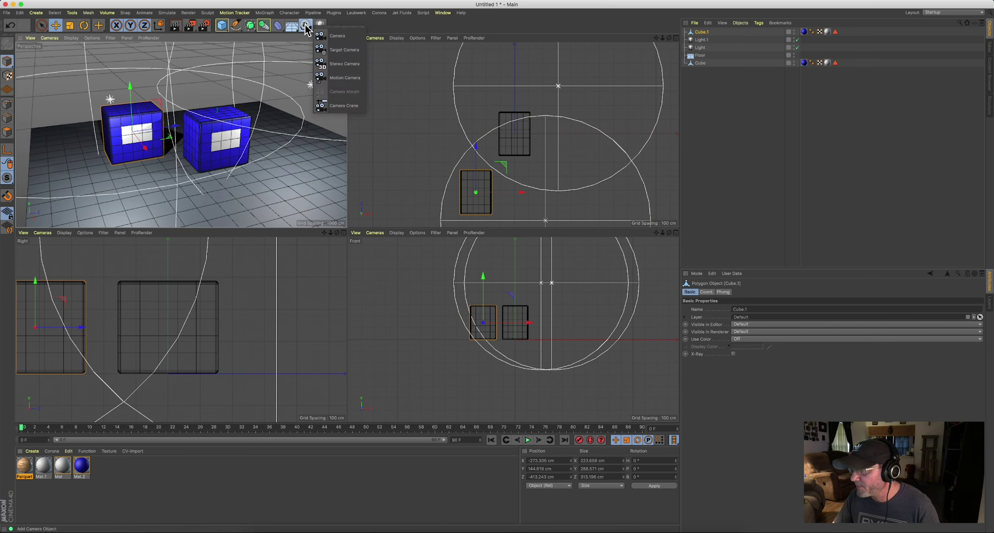
pyautogui.click(333, 39)
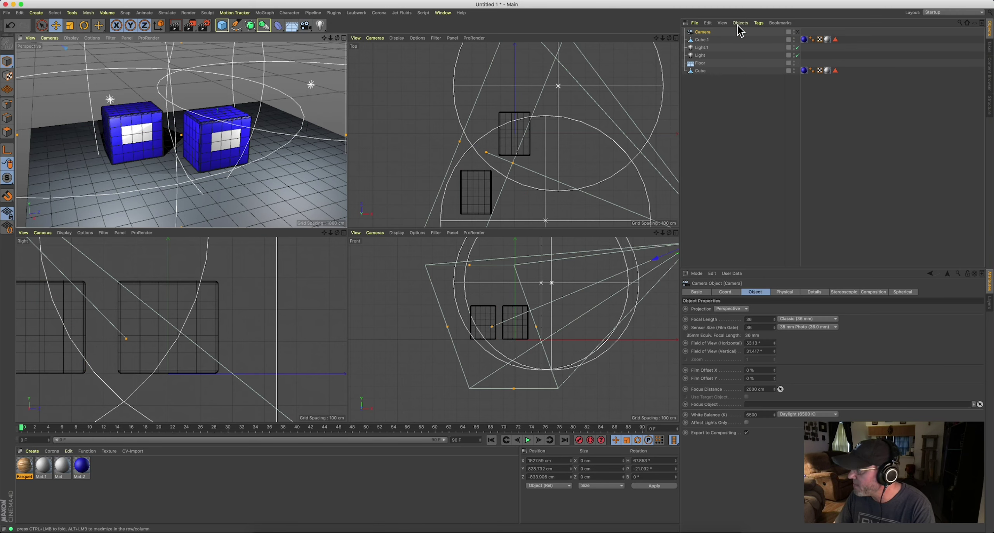
pyautogui.click(798, 32)
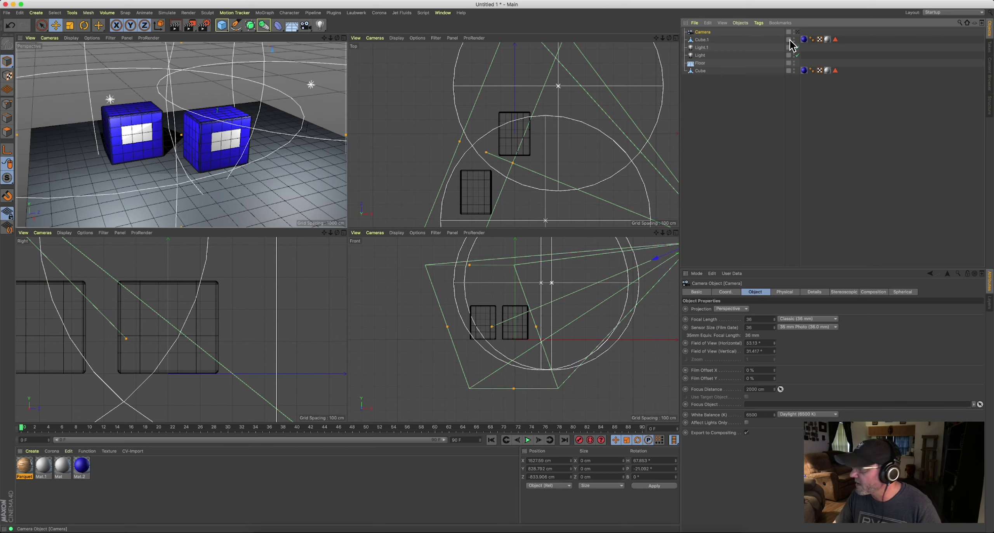
pyautogui.moveTo(337, 38); pyautogui.dragTo(335, 72)
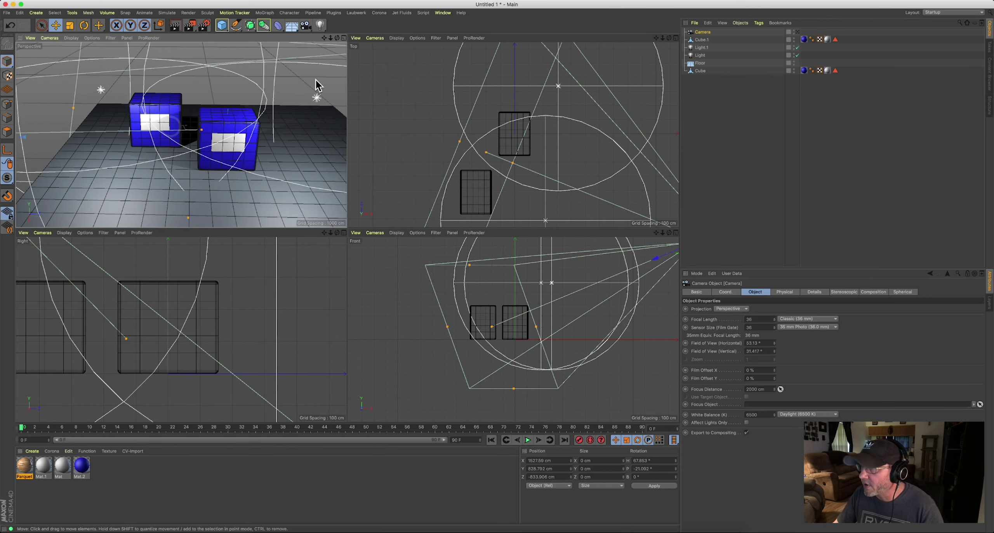
pyautogui.click(344, 38)
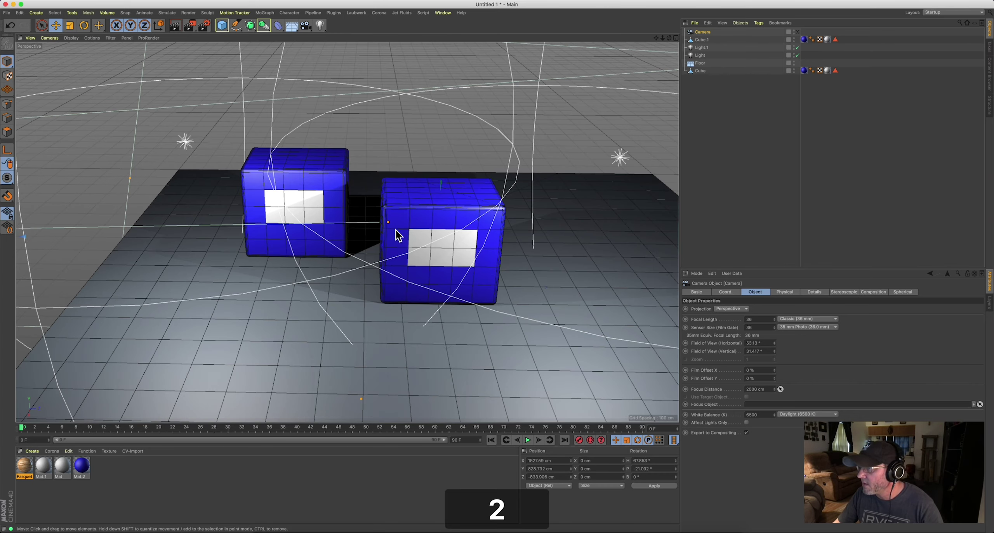
# - Examine the new camera and its framing of the two cubes from different angles and distances in the Perspective view
pyautogui.keyDown('alt'); pyautogui.moveTo(396, 230); pyautogui.dragTo(220, 240, button='right'); pyautogui.keyUp('alt')
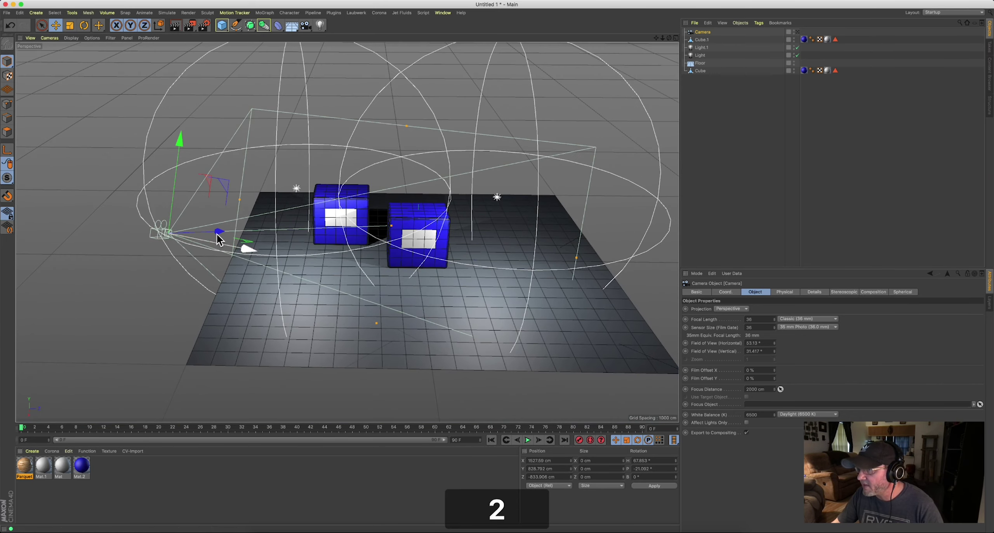
pyautogui.keyDown('alt'); pyautogui.moveTo(411, 221); pyautogui.dragTo(550, 206); pyautogui.keyUp('alt')
pyautogui.press('2')
pyautogui.press('2')
pyautogui.press('2')
pyautogui.press('1')
pyautogui.press('2')
pyautogui.press('2')
pyautogui.press('1')
pyautogui.press('2')
pyautogui.press('1')
pyautogui.moveTo(237, 218); pyautogui.dragTo(379, 231)
pyautogui.press('2')
pyautogui.press('2')
pyautogui.press('2')
pyautogui.press('1')
pyautogui.press('2')
pyautogui.press('2')
pyautogui.press('1')
pyautogui.press('1')
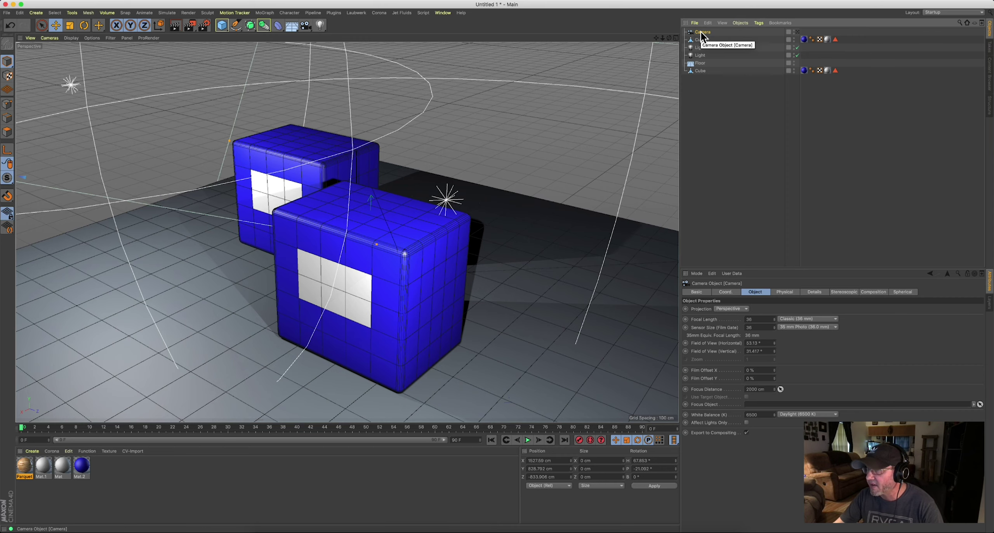
# - Toggle between the camera's view and the free editor view, finishing with the camera active
pyautogui.click(798, 32)
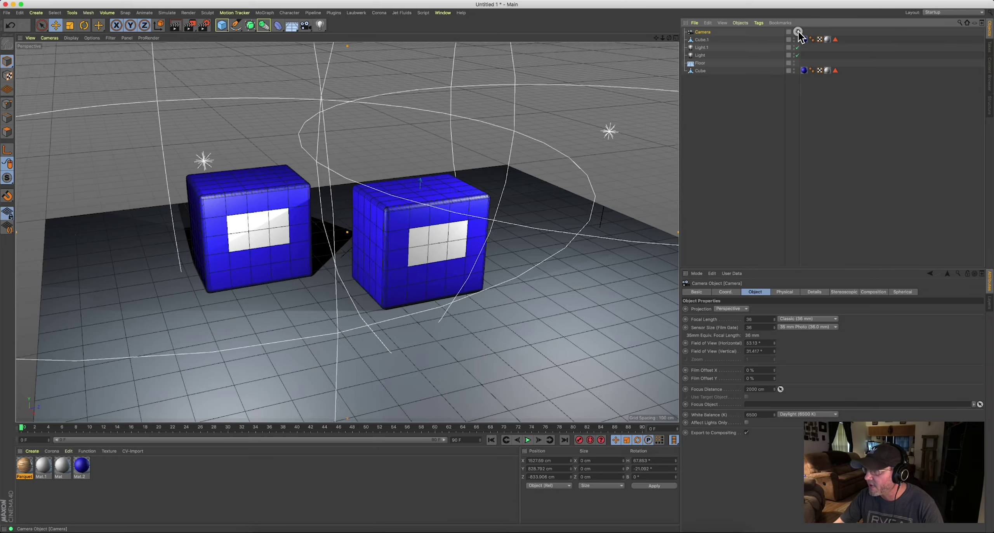
pyautogui.click(798, 32)
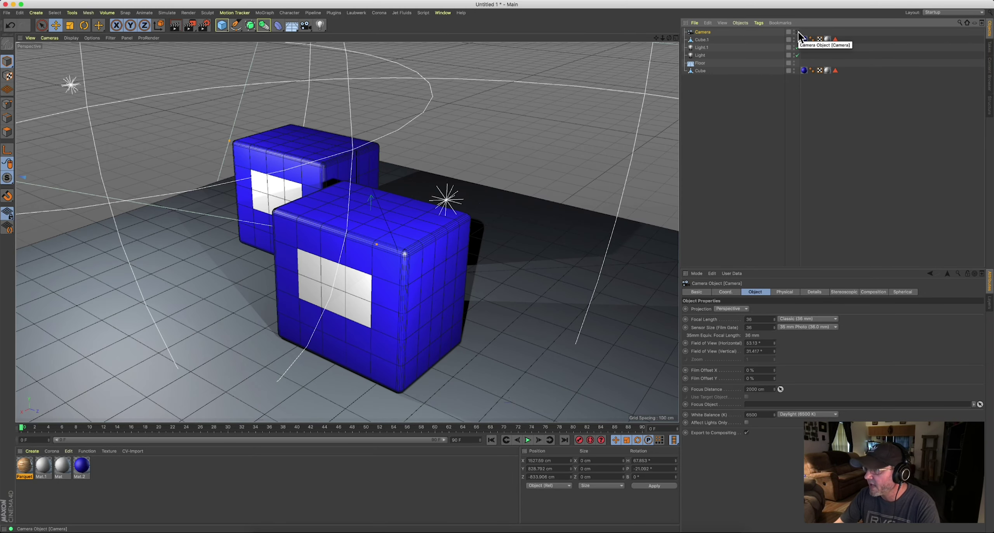
pyautogui.click(798, 33)
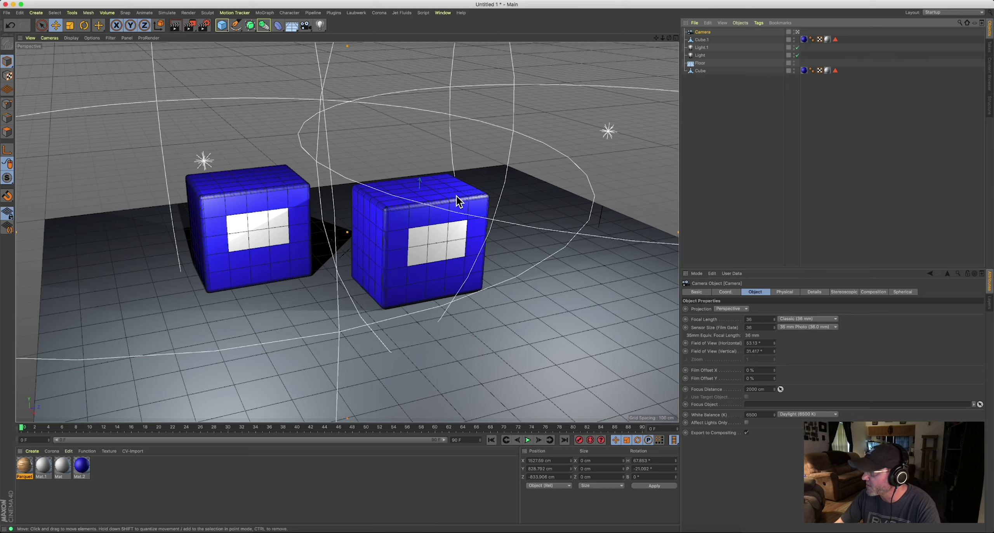
# - Lock the aspect ratio in the render output settings and set the output width to 1920 pixels
pyautogui.click(204, 24)
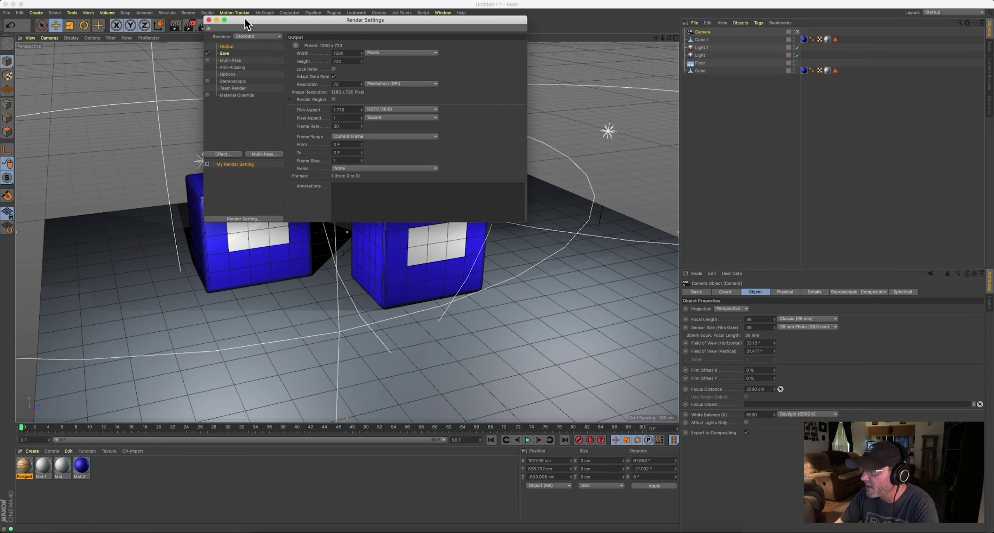
pyautogui.moveTo(244, 17); pyautogui.dragTo(300, 54)
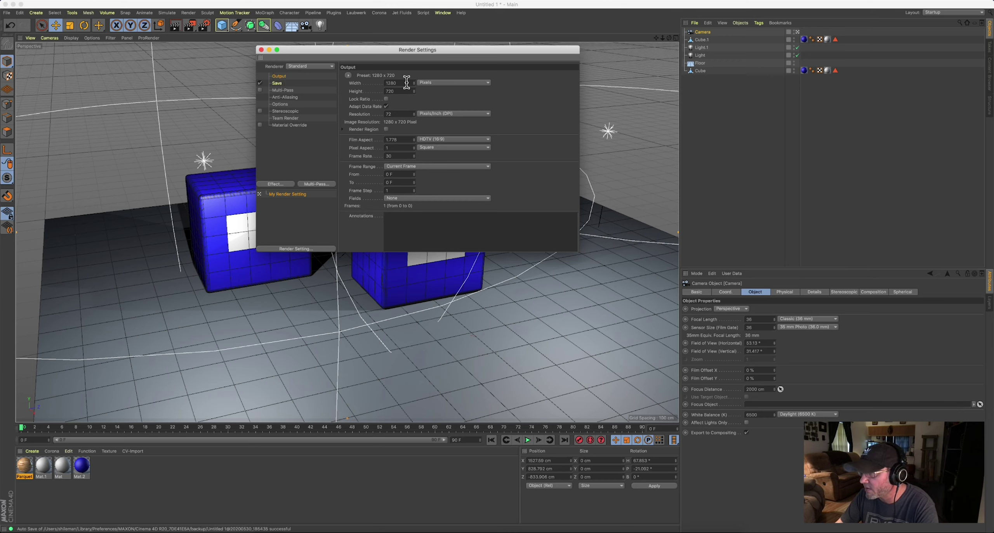
pyautogui.click(386, 99)
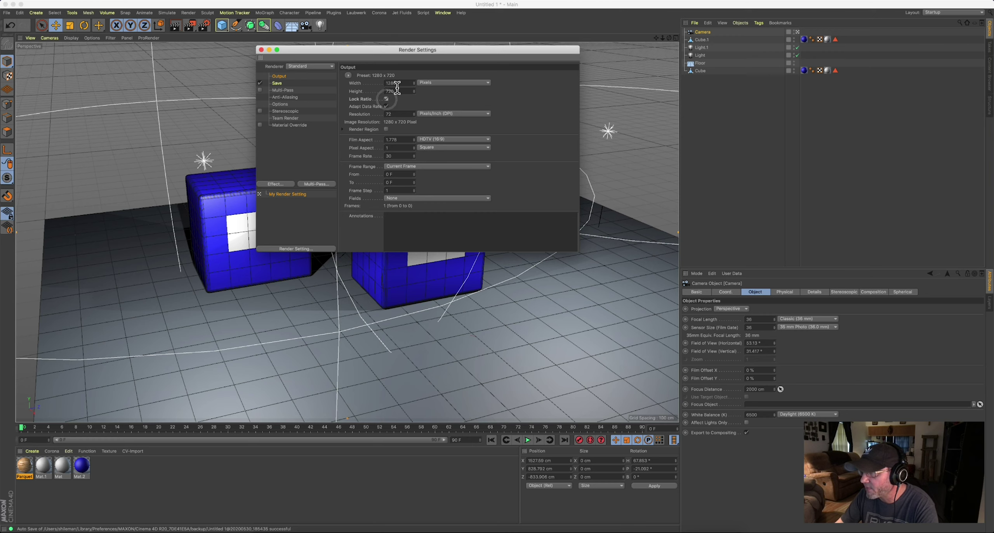
pyautogui.doubleClick(399, 84)
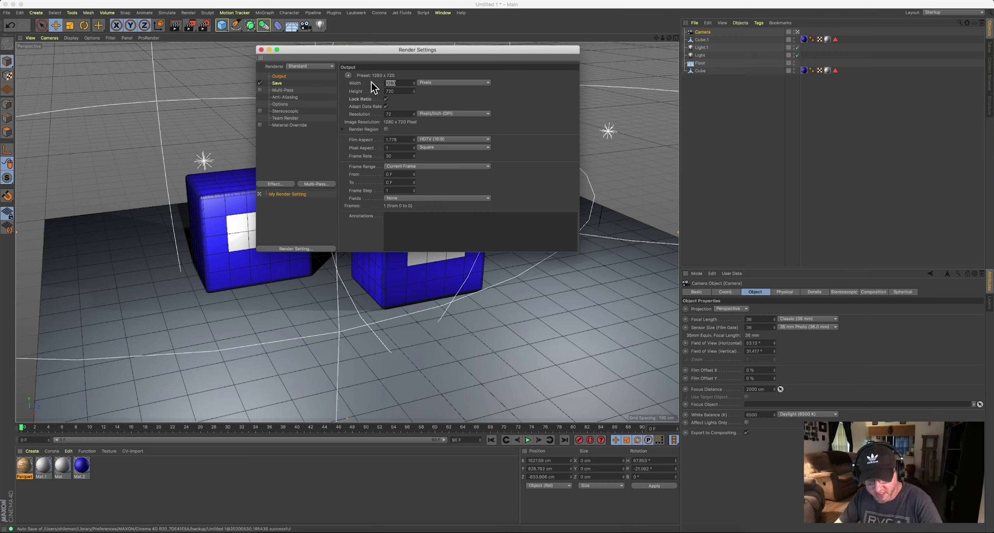
pyautogui.write('1920')
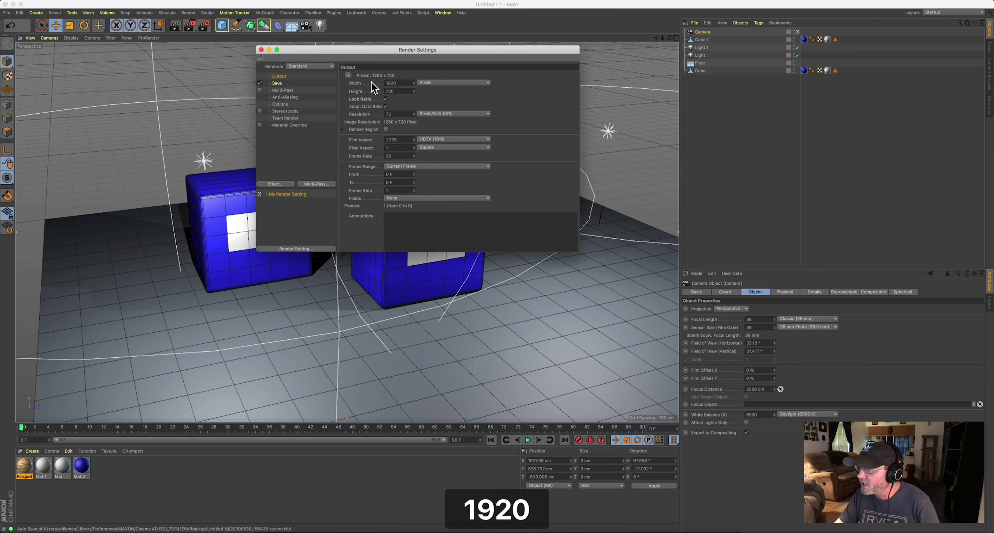
pyautogui.press('Return')
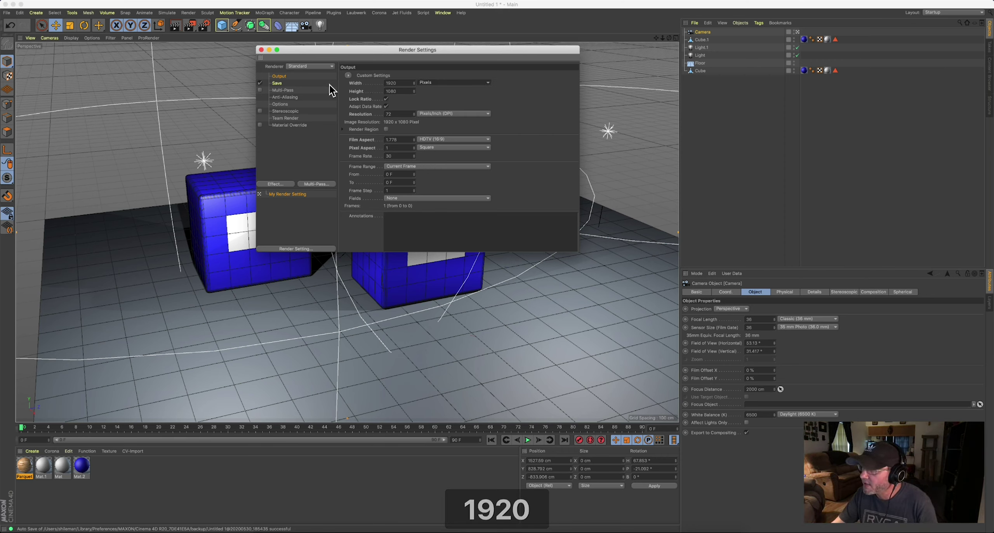
# - Set the render's save format to PNG after trying JPG
pyautogui.click(278, 83)
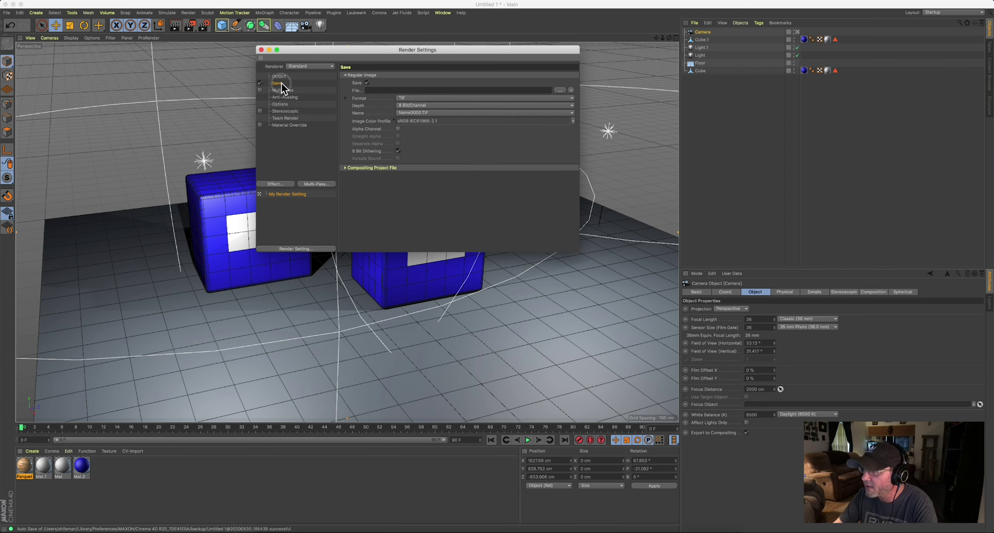
pyautogui.click(416, 99)
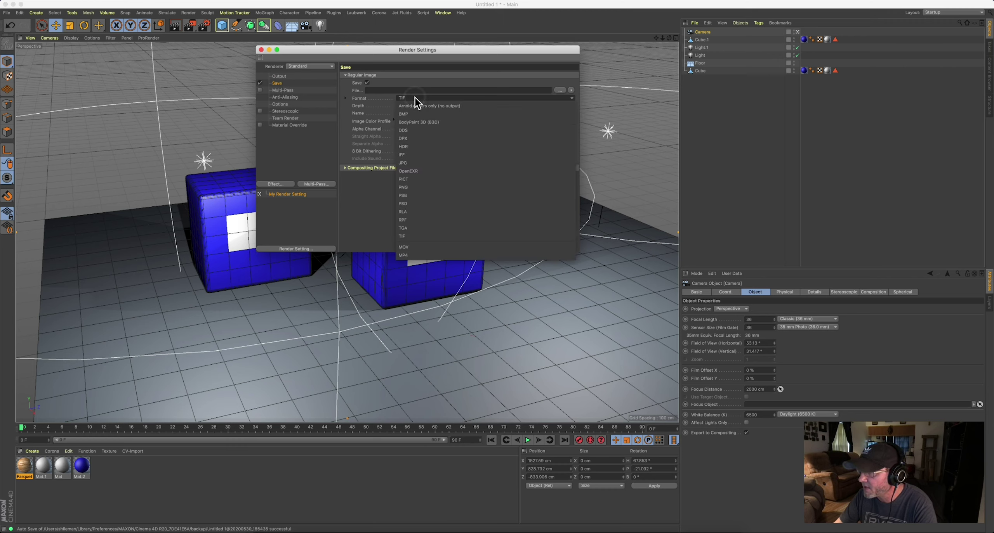
pyautogui.click(362, 97)
pyautogui.click(411, 98)
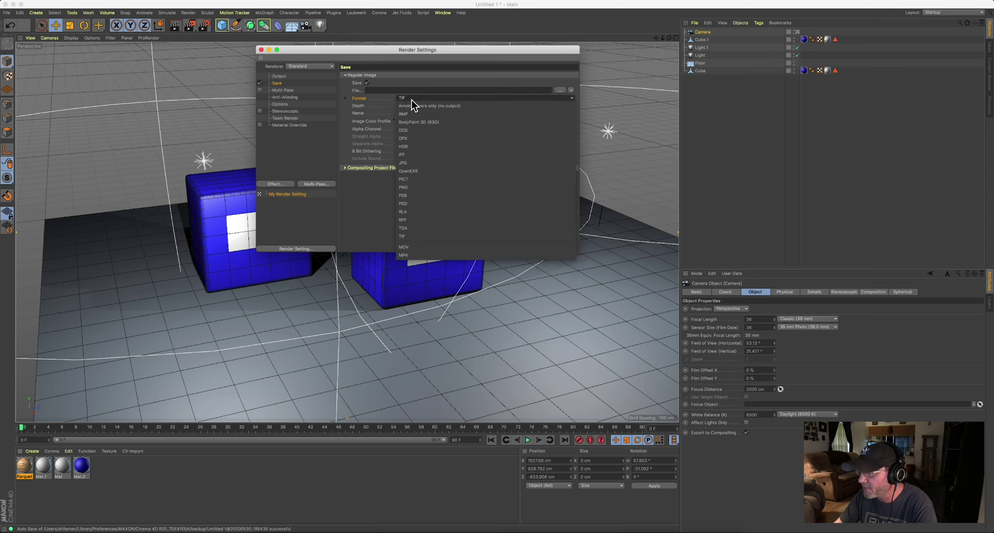
pyautogui.click(417, 162)
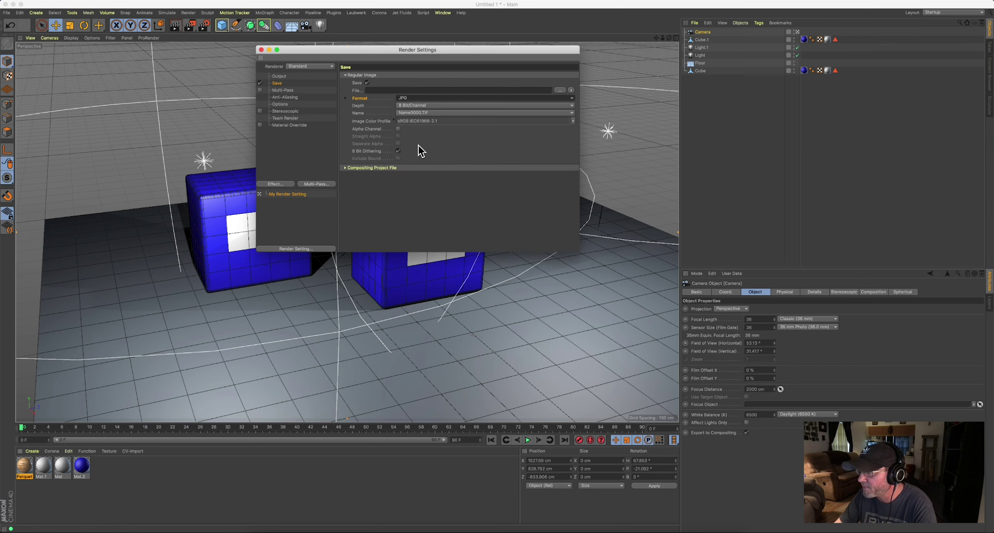
pyautogui.click(417, 98)
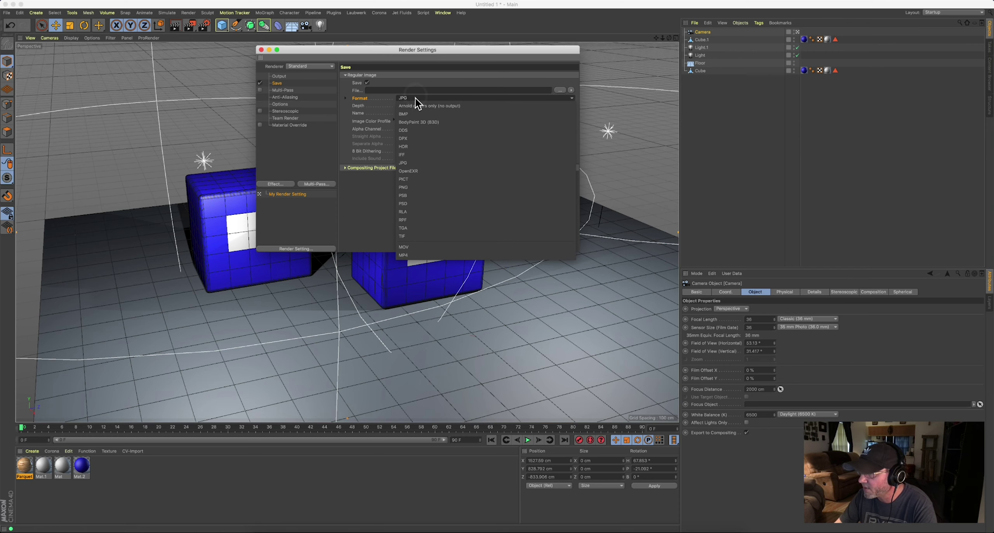
pyautogui.click(417, 186)
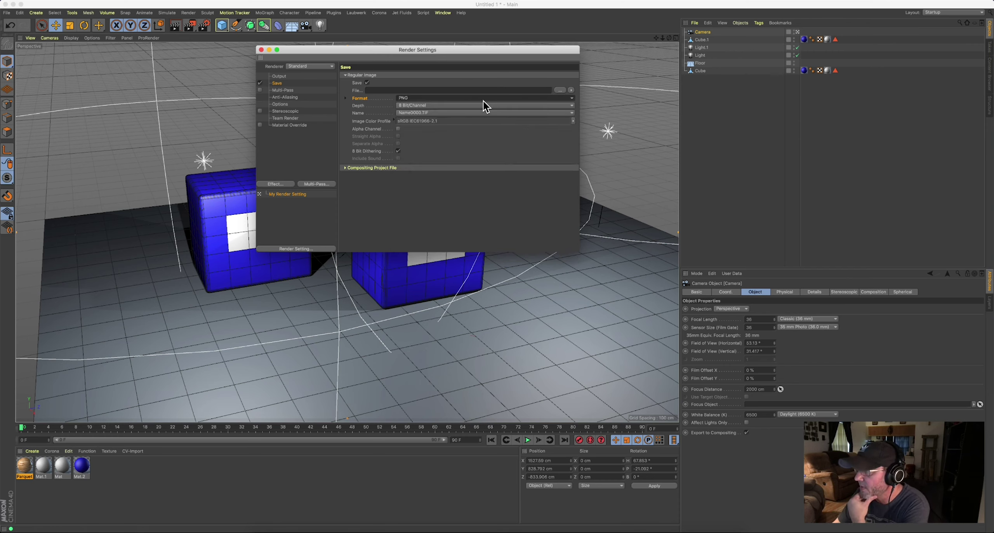
pyautogui.click(536, 90)
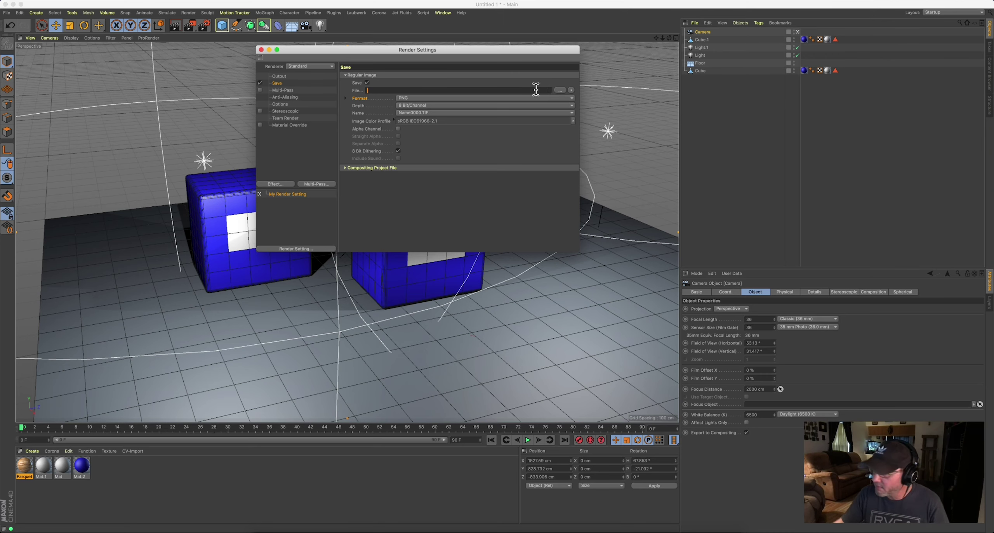
pyautogui.click(558, 91)
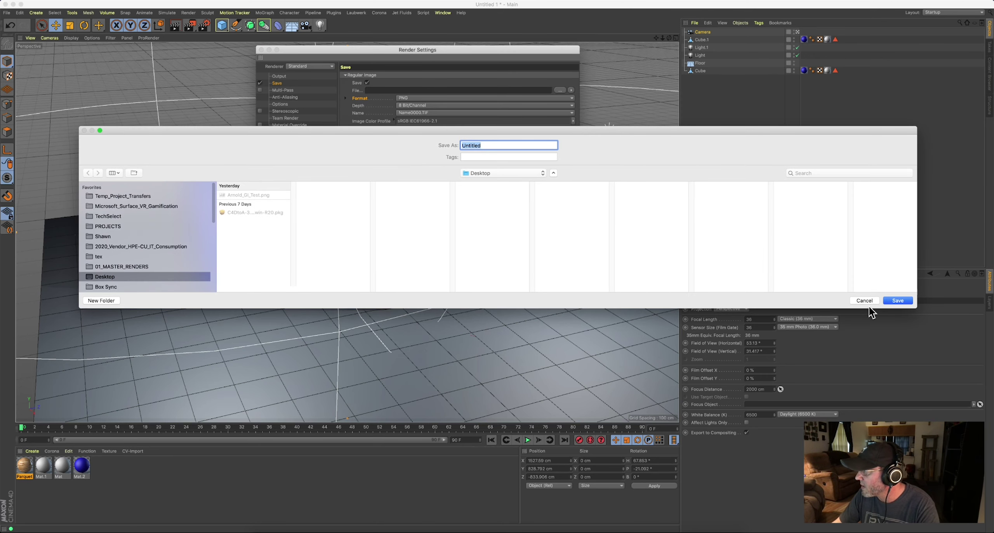
pyautogui.click(867, 302)
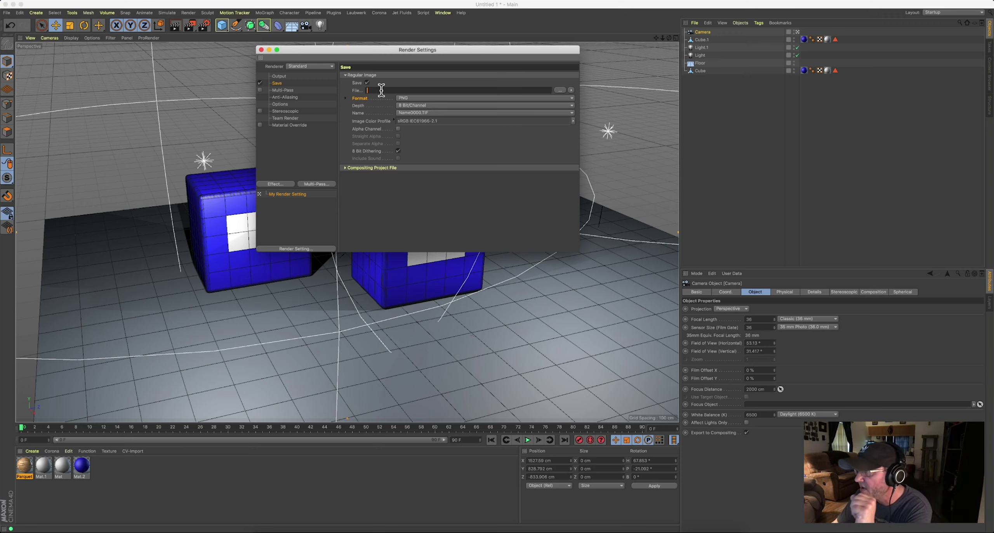
# - Set the render output file to TEST_v1 on the Desktop
pyautogui.click(559, 90)
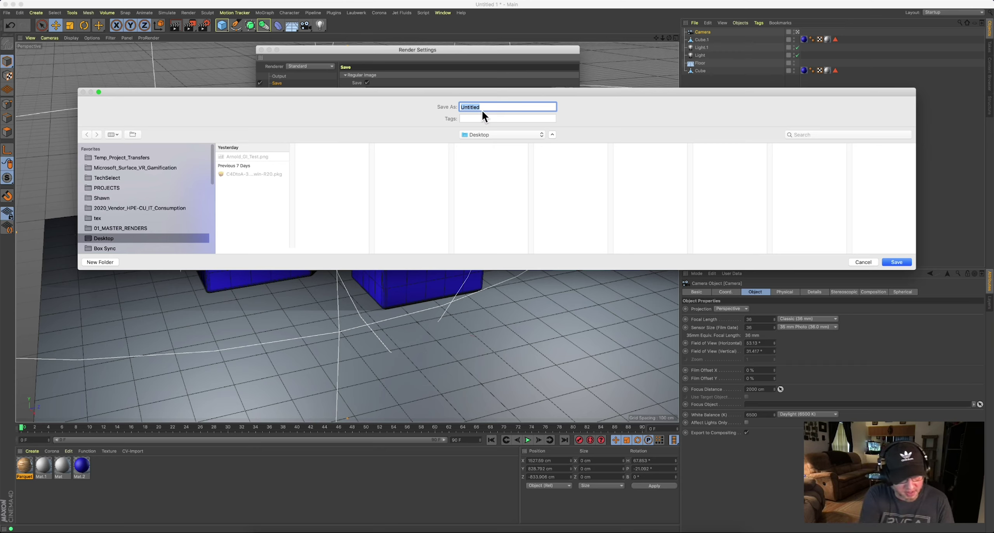
pyautogui.write('EST')
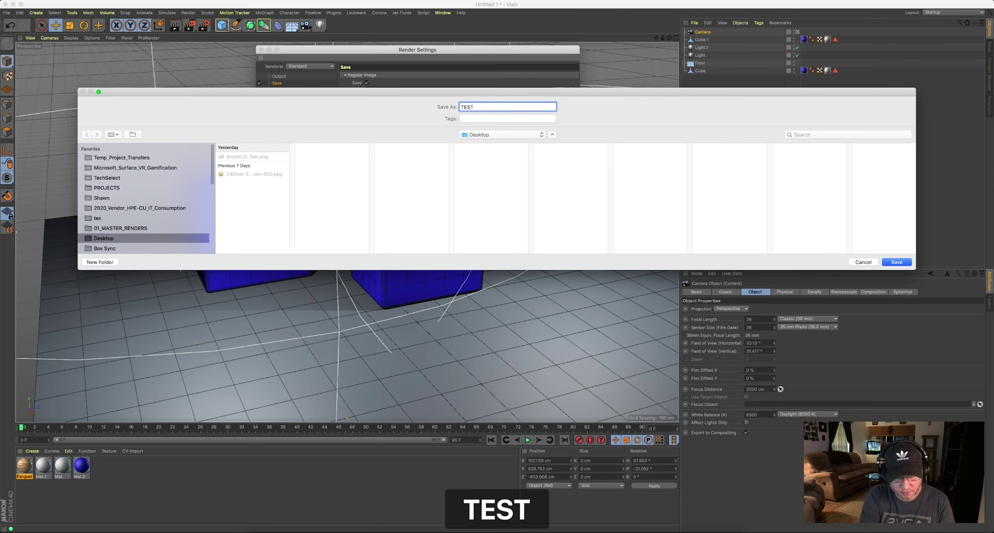
pyautogui.write('_v1')
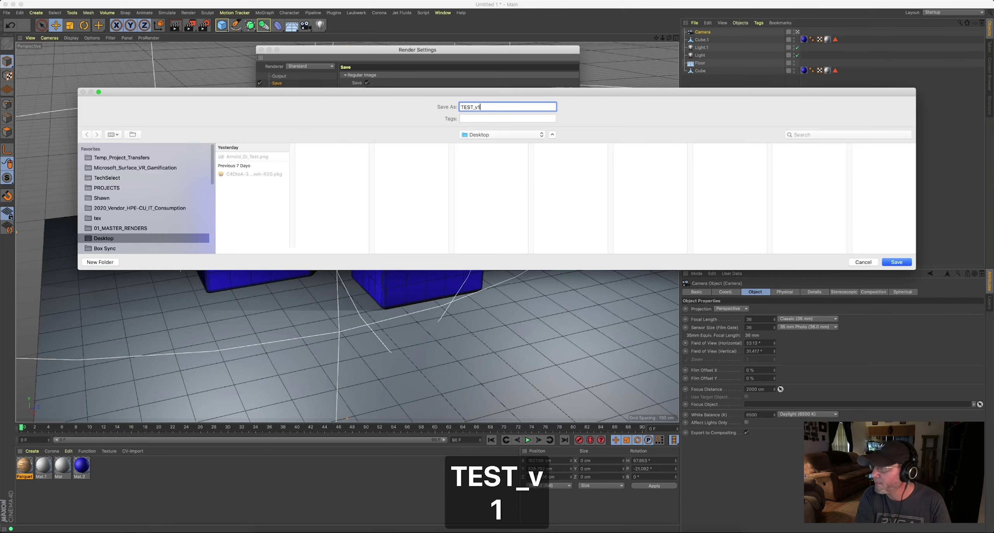
pyautogui.press('Return')
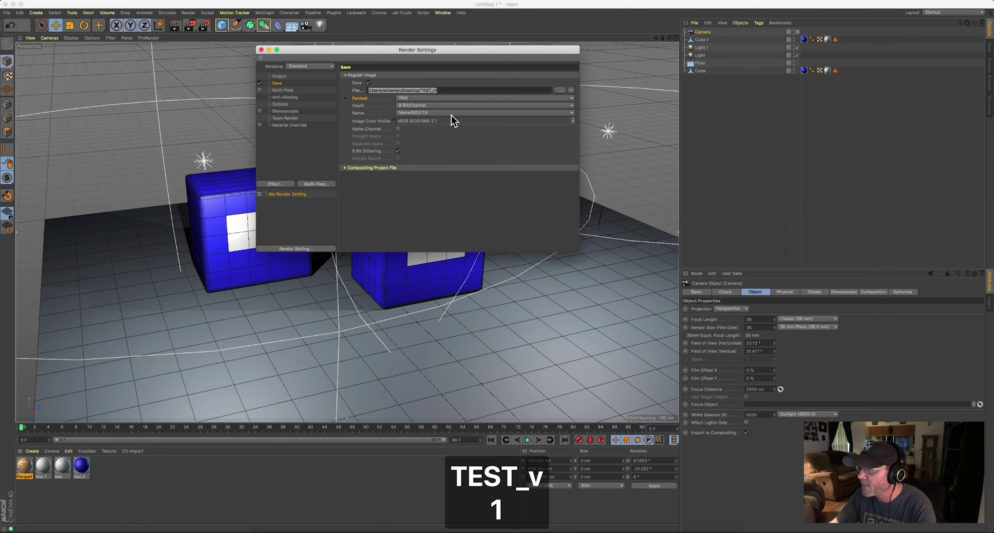
# - Add the Ambient Occlusion effect to the render settings and close them
pyautogui.click(299, 136)
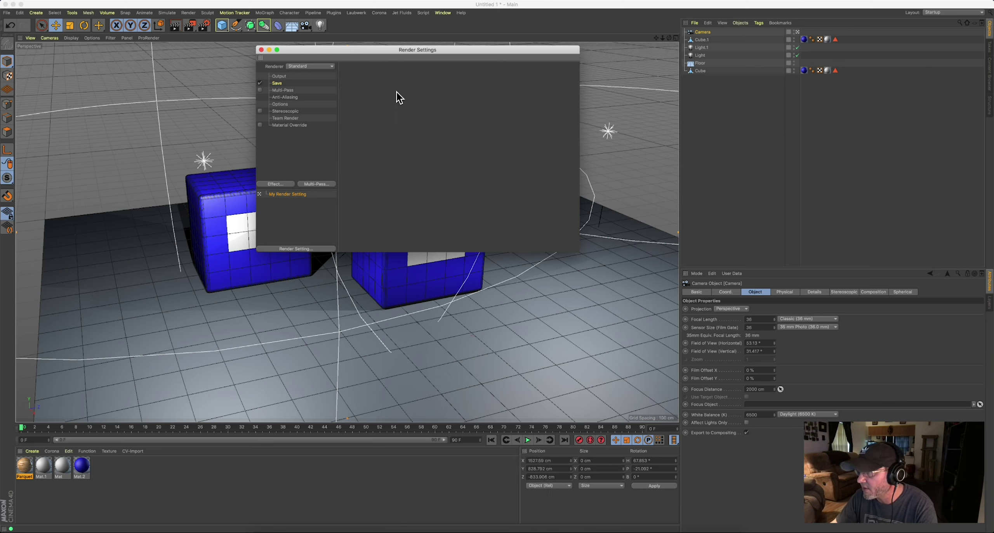
pyautogui.click(280, 77)
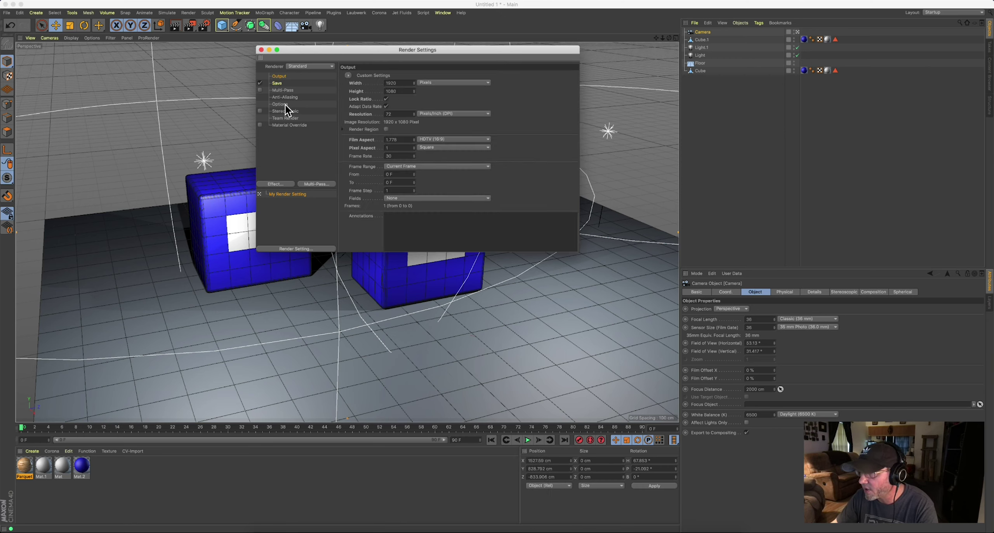
pyautogui.click(287, 137)
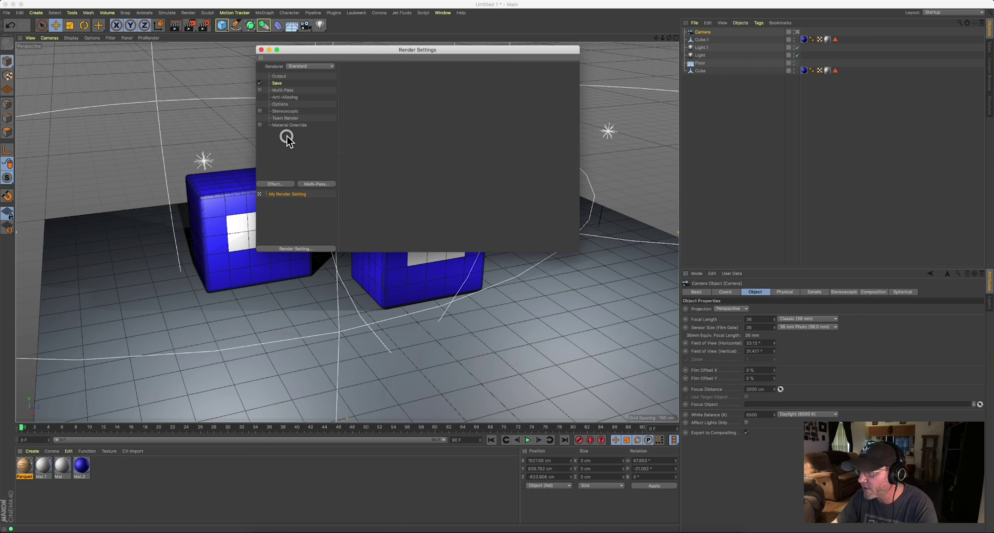
pyautogui.click(277, 184)
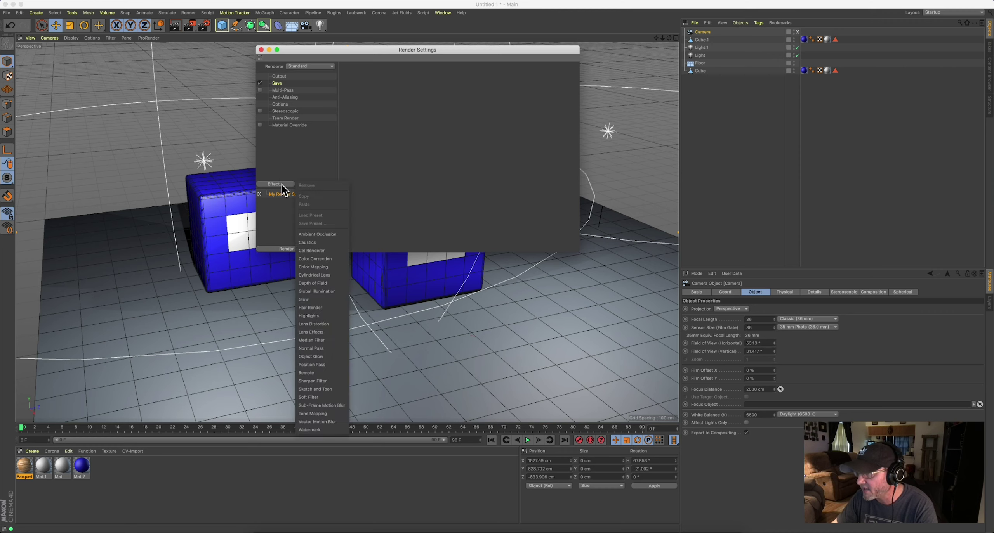
pyautogui.click(316, 234)
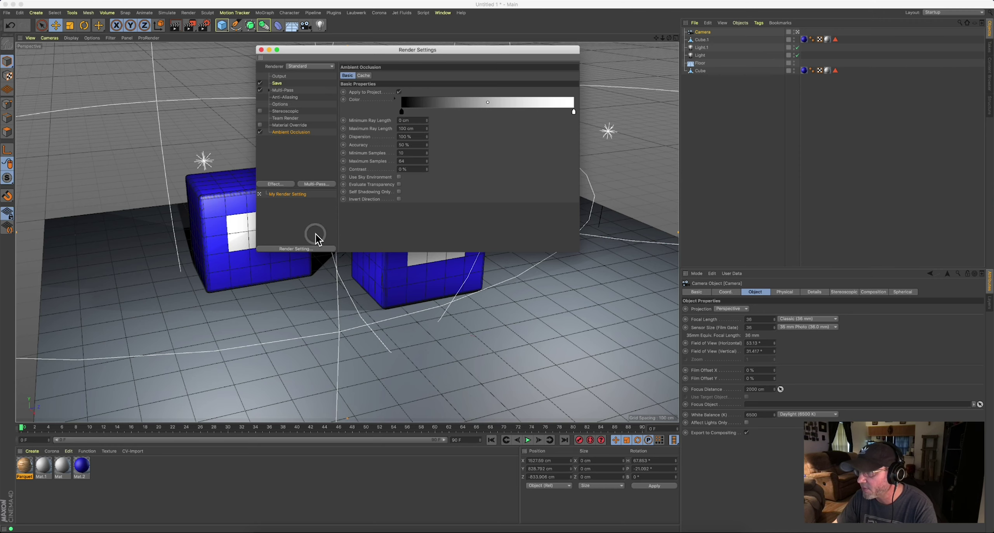
pyautogui.click(261, 50)
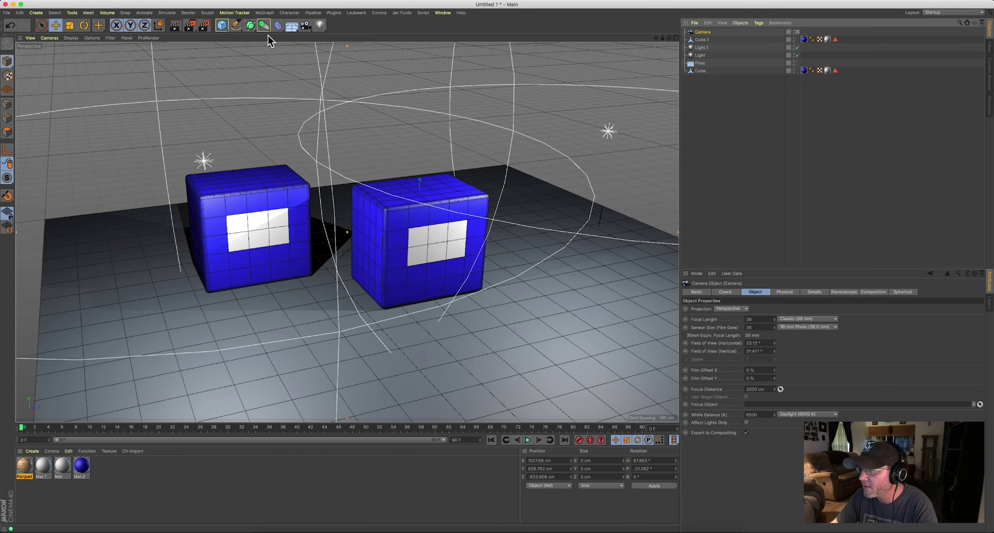
# - Render the scene through the camera to the Picture Viewer and widen the viewer window to show the whole image
pyautogui.click(193, 27)
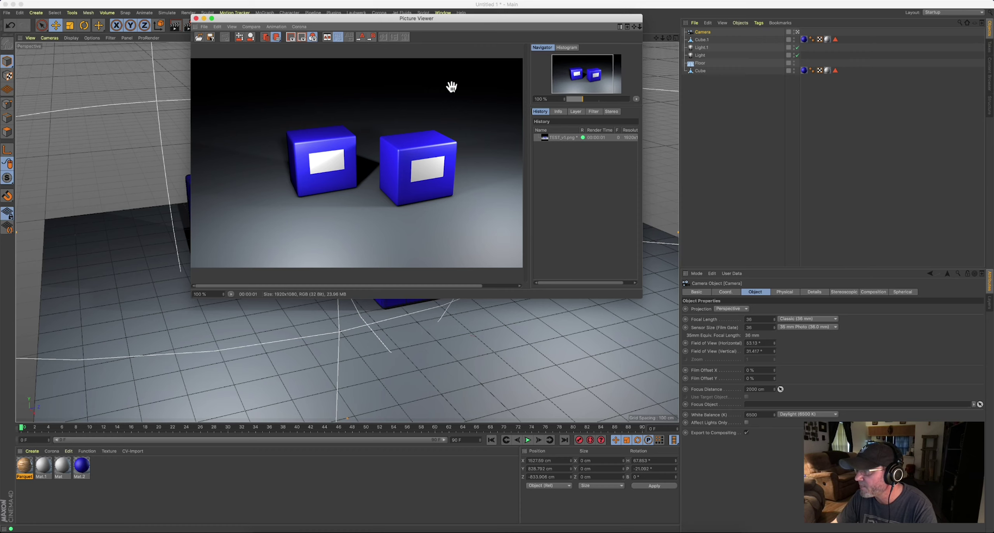
pyautogui.moveTo(190, 65); pyautogui.dragTo(119, 65)
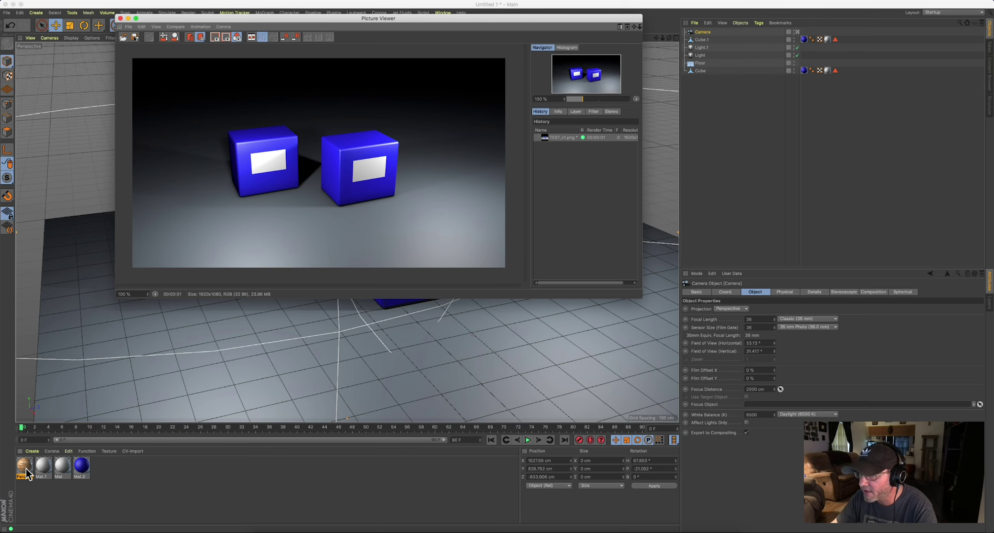
# - Apply the Parquet 04 - Oak Rustic material to the floor and render to the Picture Viewer again, overwriting TEST_v1.png
pyautogui.moveTo(27, 474); pyautogui.dragTo(700, 64)
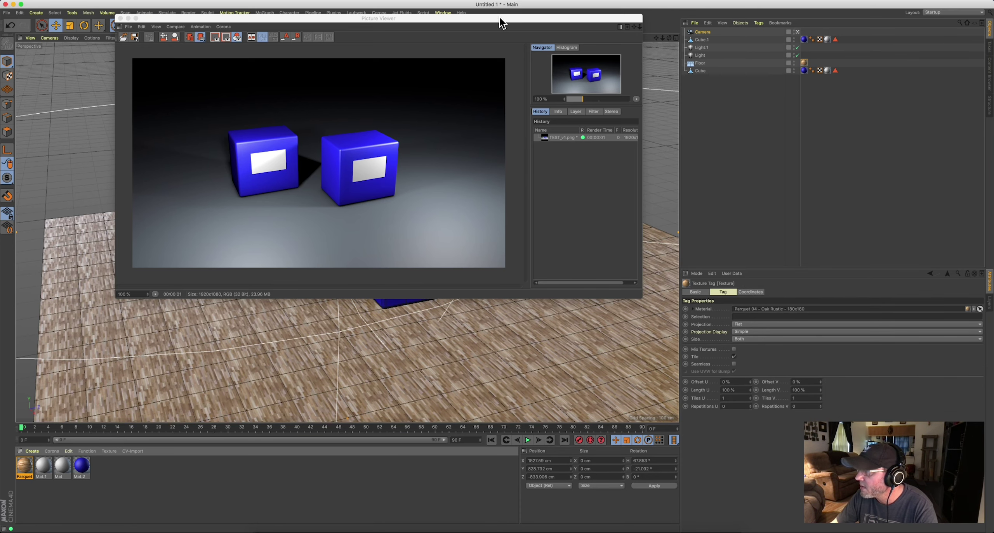
pyautogui.moveTo(502, 19); pyautogui.dragTo(830, 91)
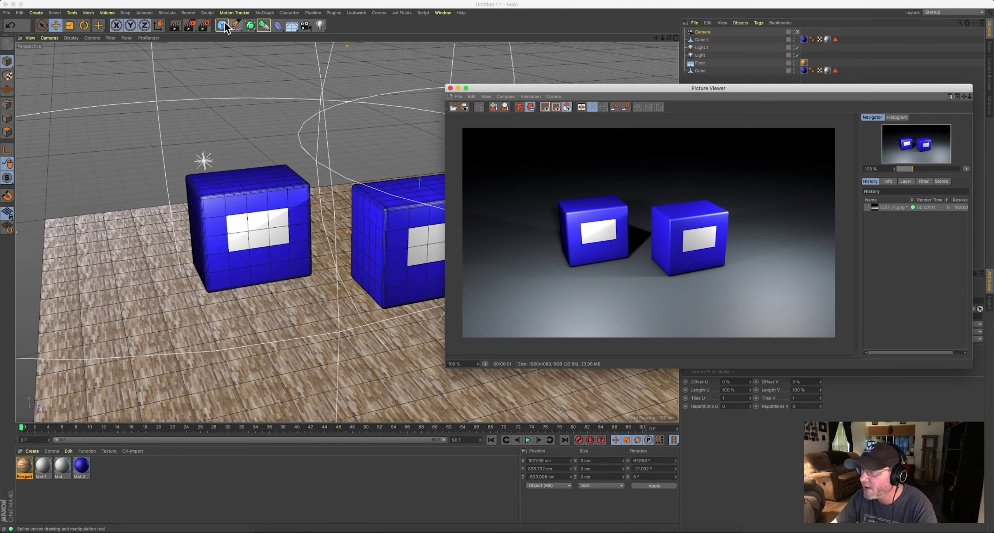
pyautogui.click(191, 25)
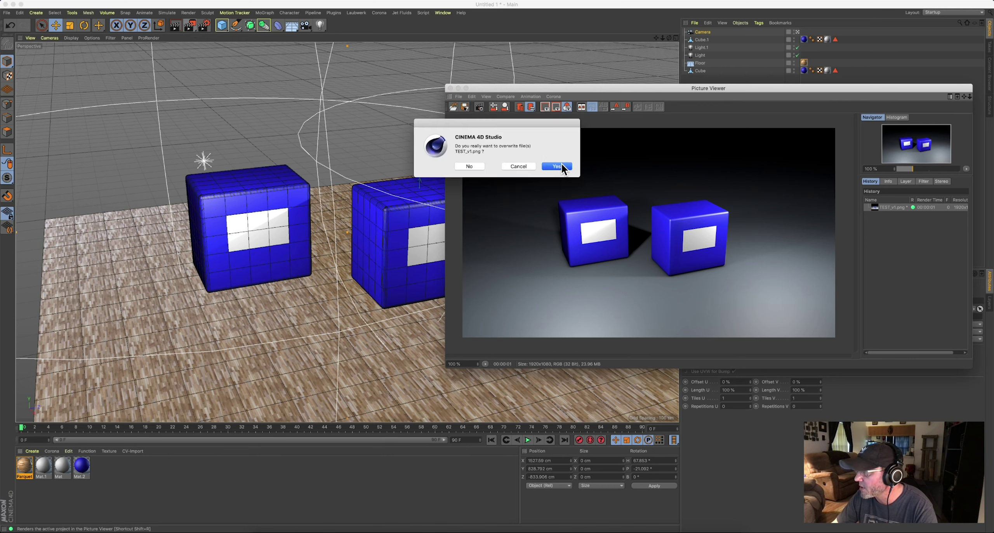
pyautogui.click(559, 166)
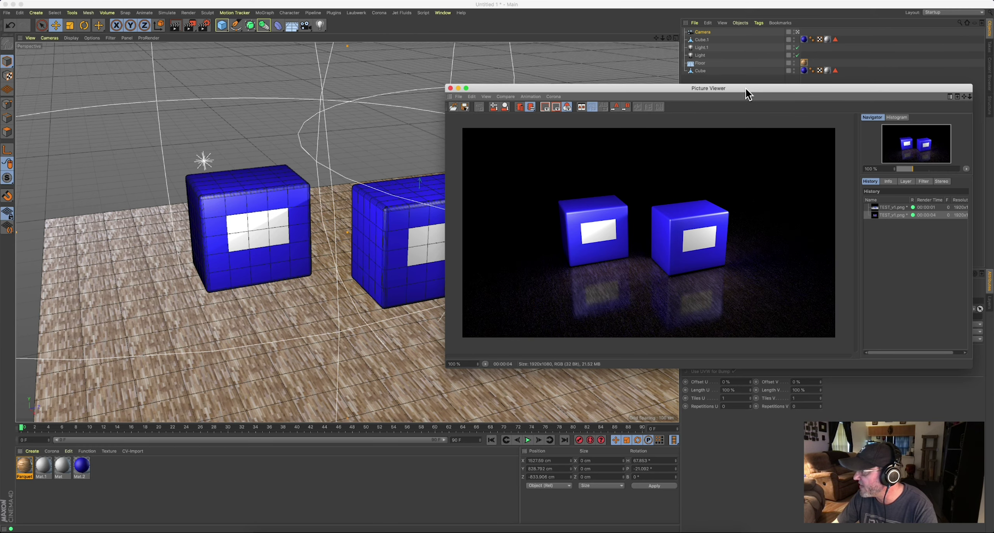
pyautogui.moveTo(745, 90); pyautogui.dragTo(392, 99)
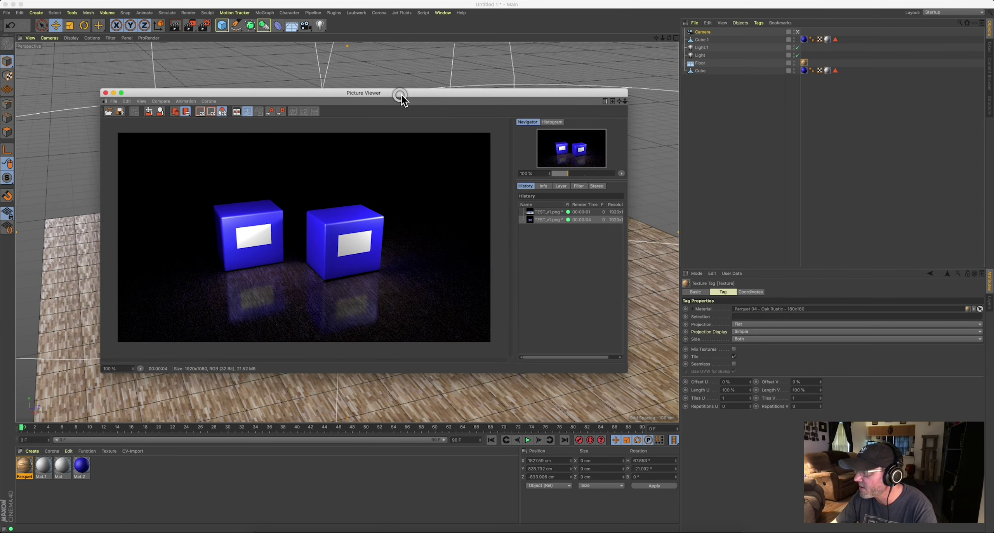
pyautogui.click(701, 48)
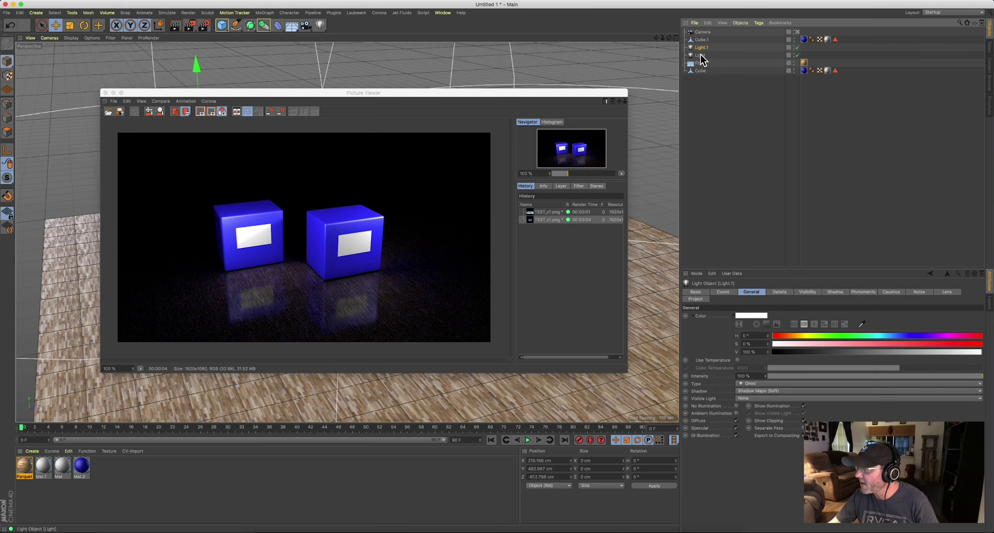
pyautogui.keyDown('shift'); pyautogui.click(700, 55); pyautogui.keyUp('shift')
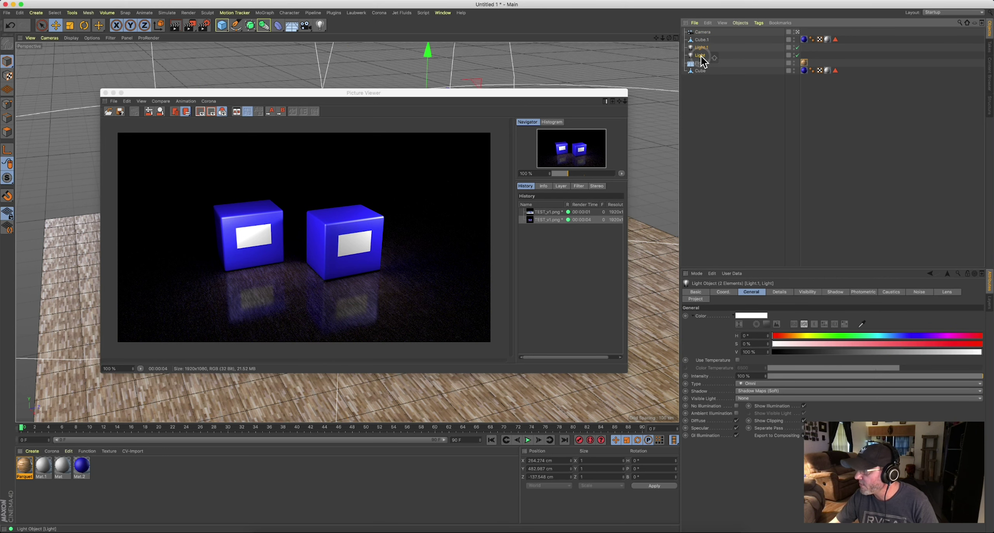
pyautogui.click(761, 378)
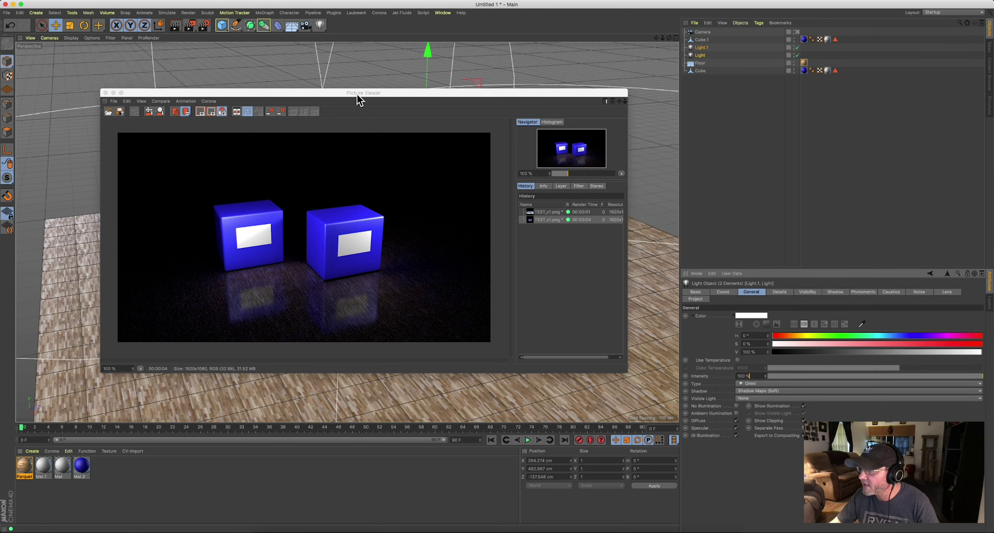
# - Close the Picture Viewer, leave the camera view, and enlarge the radius circles of Light.1 and Light around both cubes in the top view
pyautogui.click(105, 94)
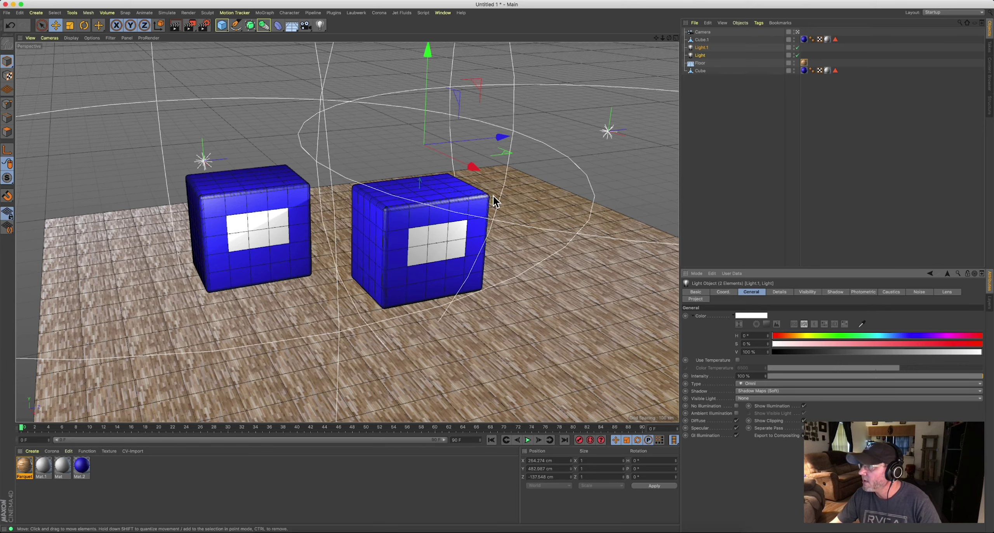
pyautogui.click(797, 32)
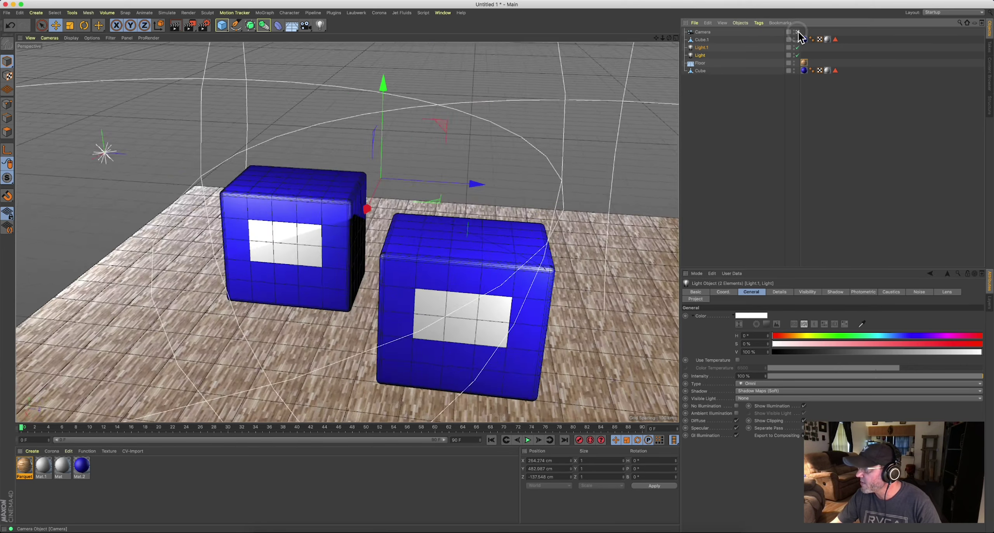
pyautogui.click(676, 37)
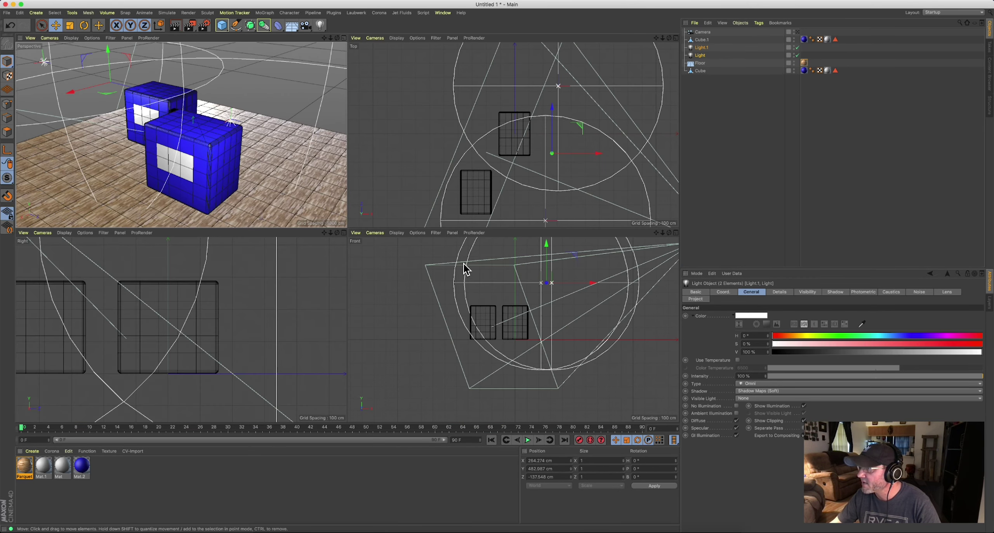
pyautogui.moveTo(528, 136); pyautogui.dragTo(491, 146)
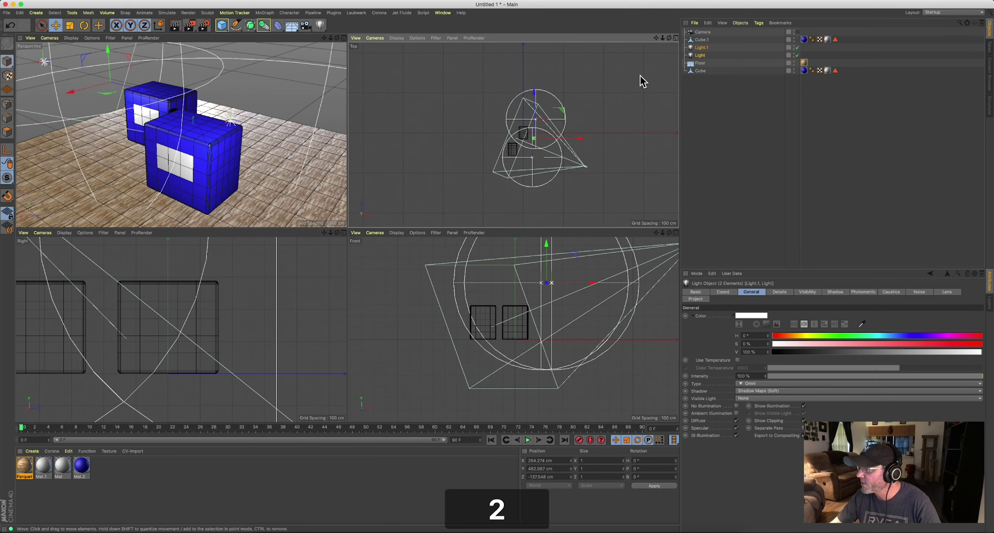
pyautogui.click(676, 38)
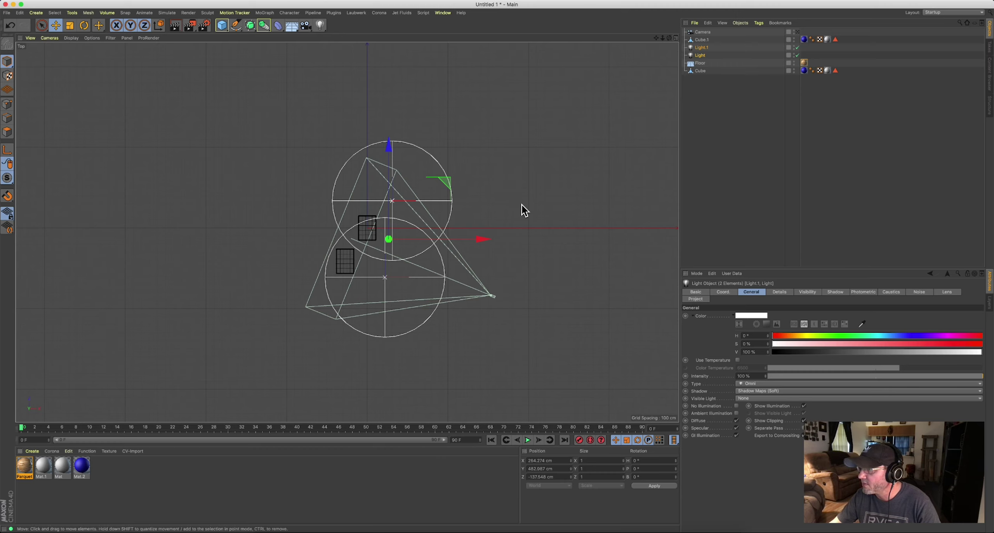
pyautogui.click(706, 47)
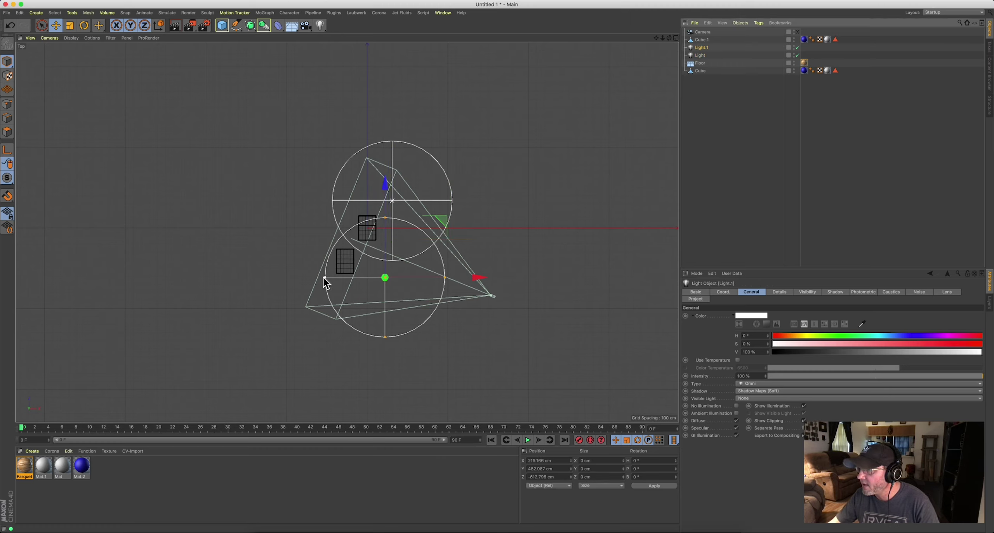
pyautogui.moveTo(325, 278); pyautogui.dragTo(278, 288)
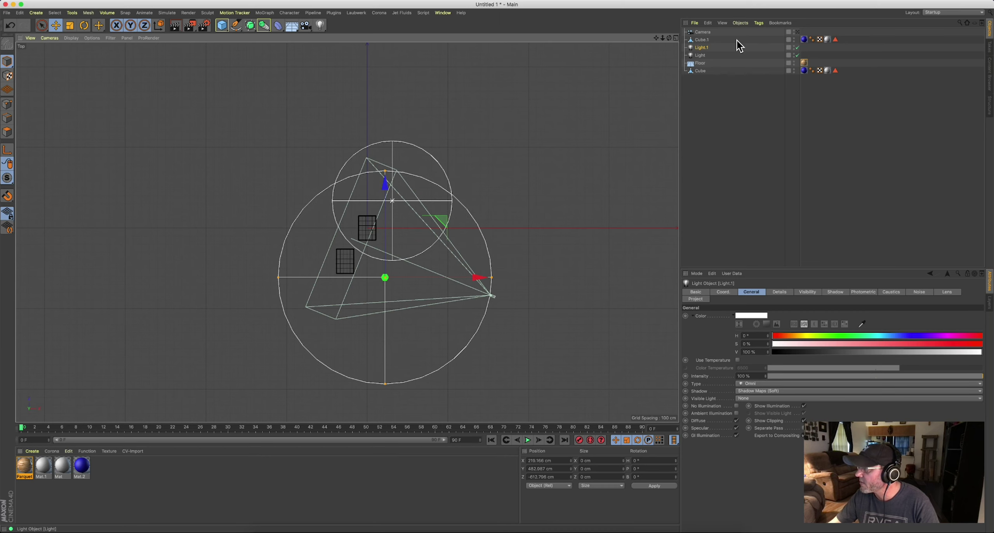
pyautogui.click(722, 55)
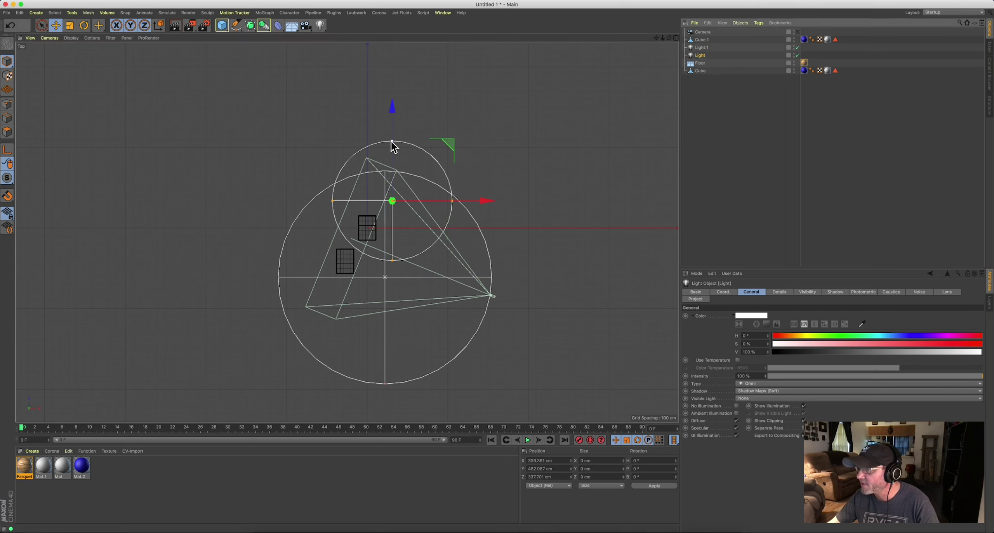
pyautogui.moveTo(392, 142); pyautogui.dragTo(394, 85)
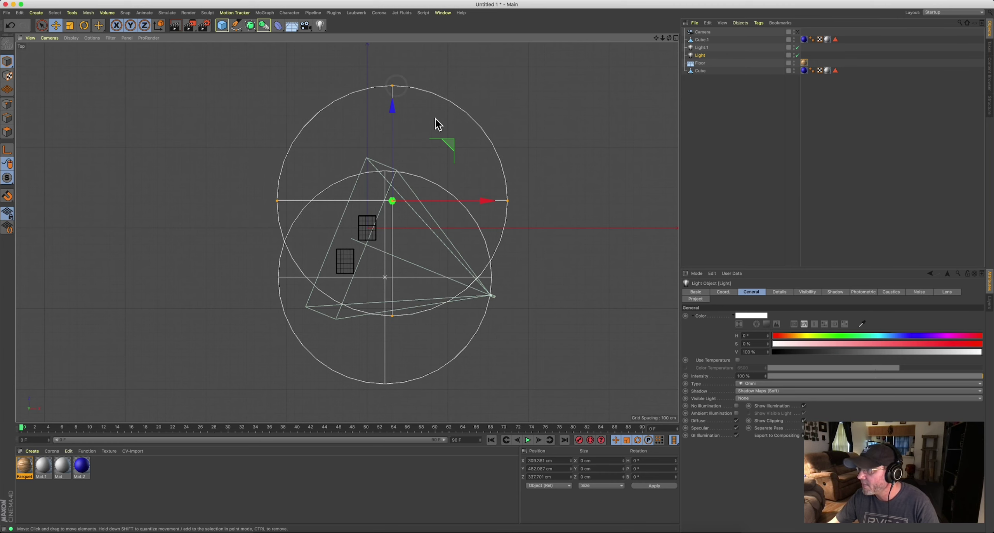
# - Move Light farther from the cubes and Light.1 to about X 749 cm, Z -465 cm in the top view
pyautogui.moveTo(447, 143); pyautogui.dragTo(464, 130)
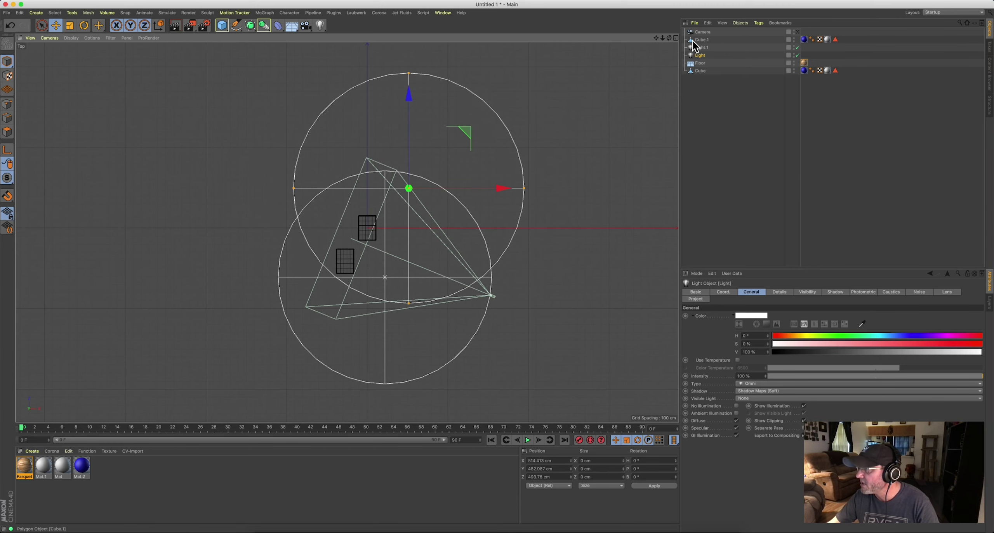
pyautogui.click(676, 38)
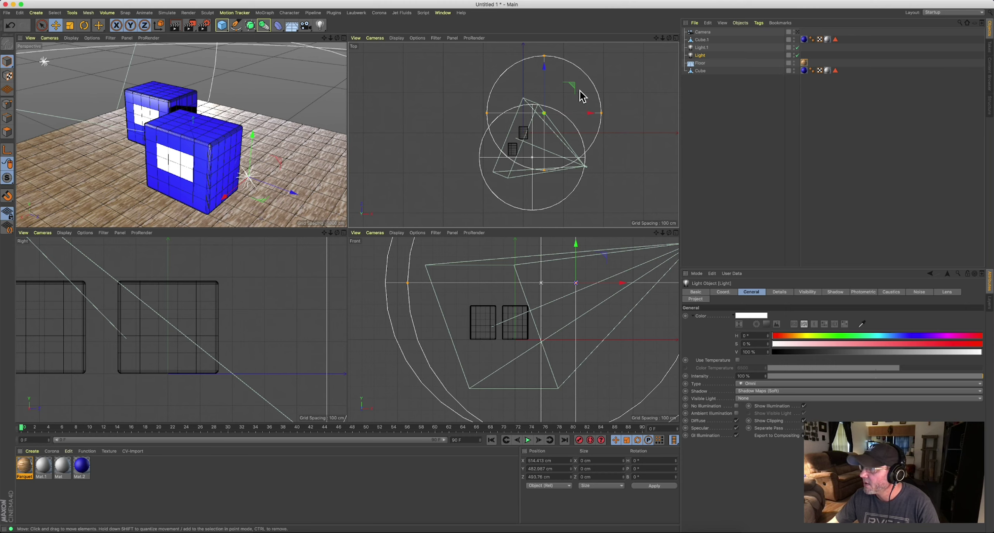
pyautogui.moveTo(582, 94); pyautogui.dragTo(571, 73)
pyautogui.click(702, 47)
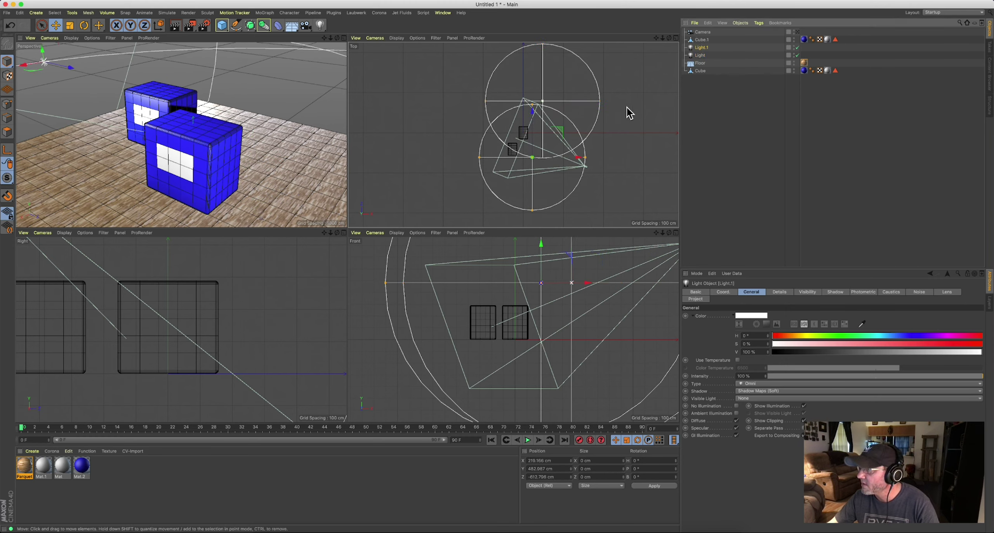
pyautogui.moveTo(561, 134); pyautogui.dragTo(599, 138)
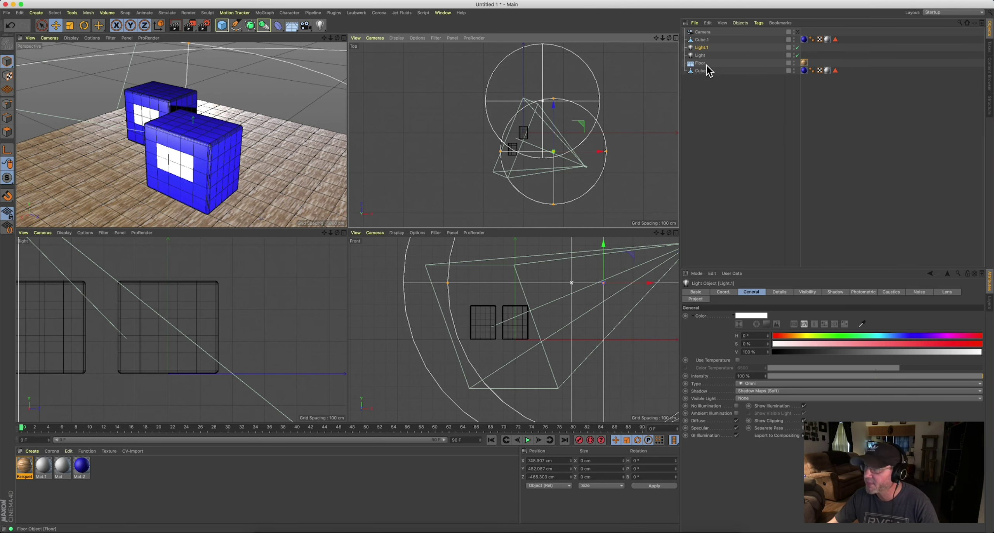
# - Render the maximized perspective view without the camera to the Picture Viewer, overwriting TEST_v1.png
pyautogui.click(343, 37)
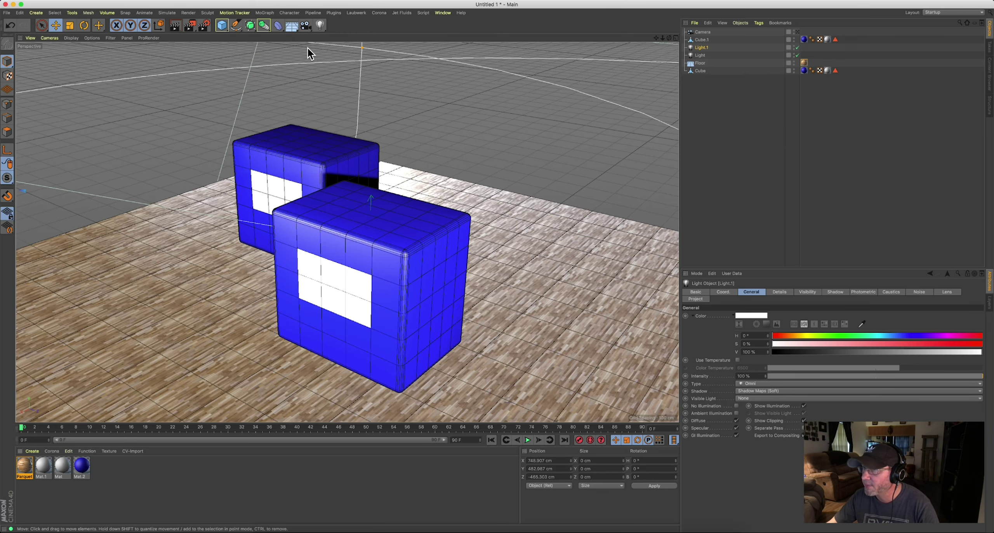
pyautogui.click(190, 25)
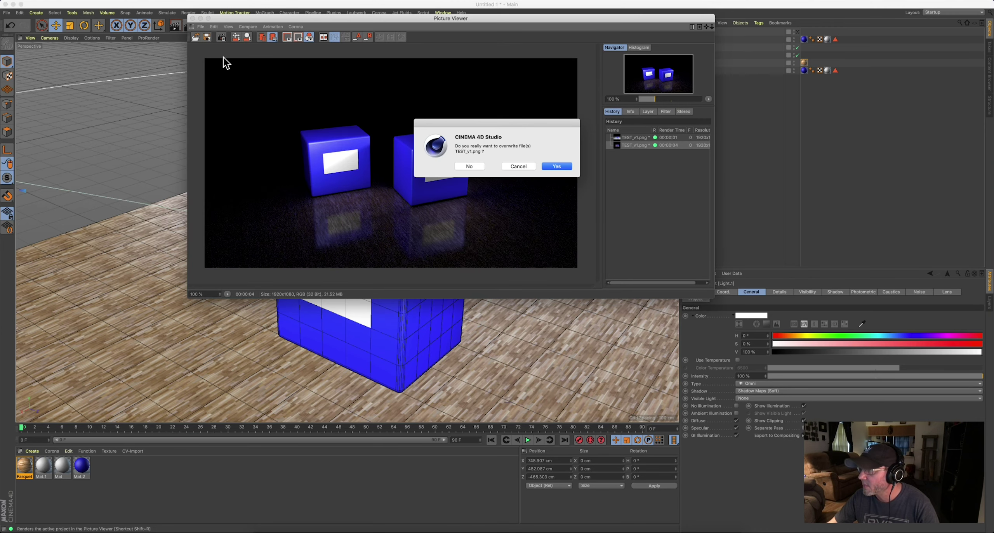
pyautogui.click(559, 166)
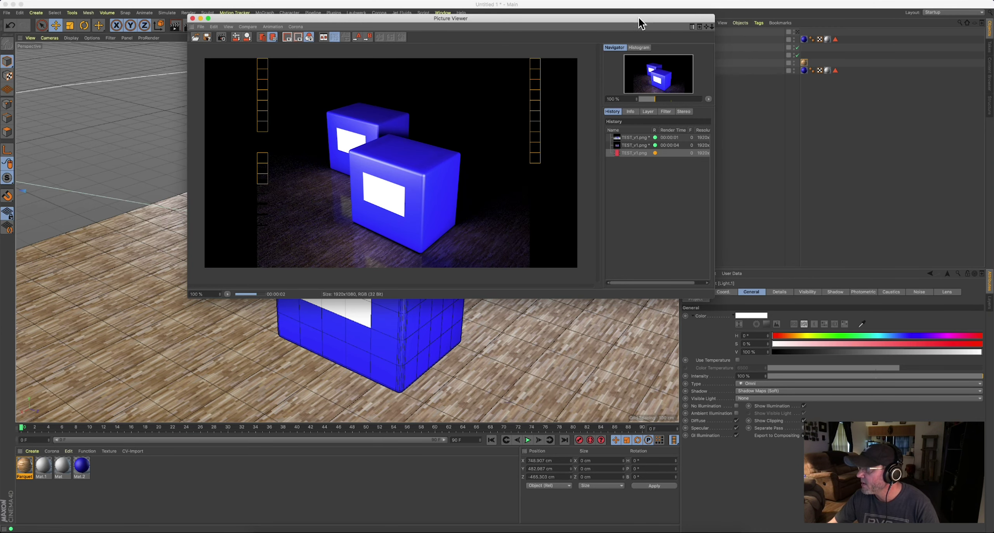
pyautogui.moveTo(639, 19); pyautogui.dragTo(510, 90)
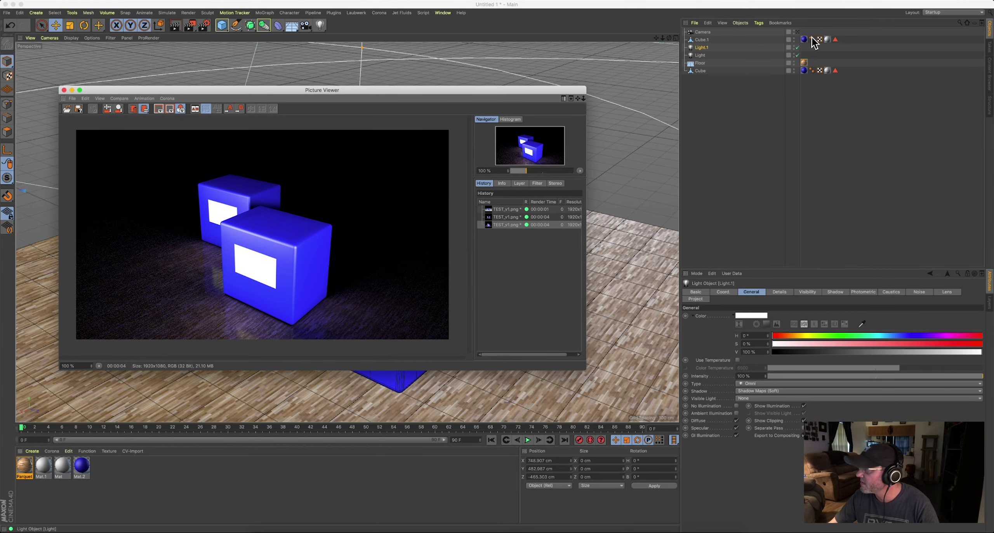
# - Look through the scene camera again and render that view to the Picture Viewer, overwriting TEST_v1.png
pyautogui.click(798, 32)
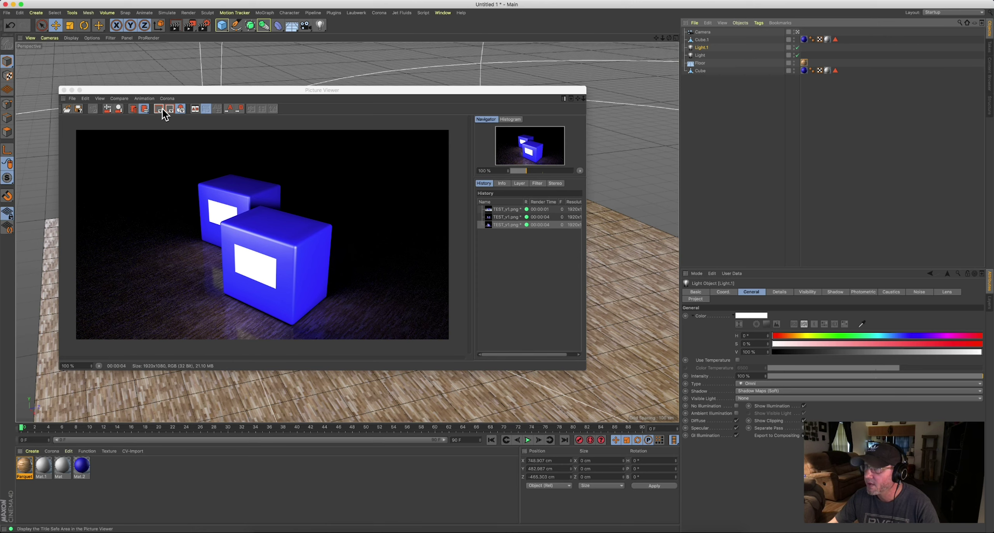
pyautogui.click(188, 26)
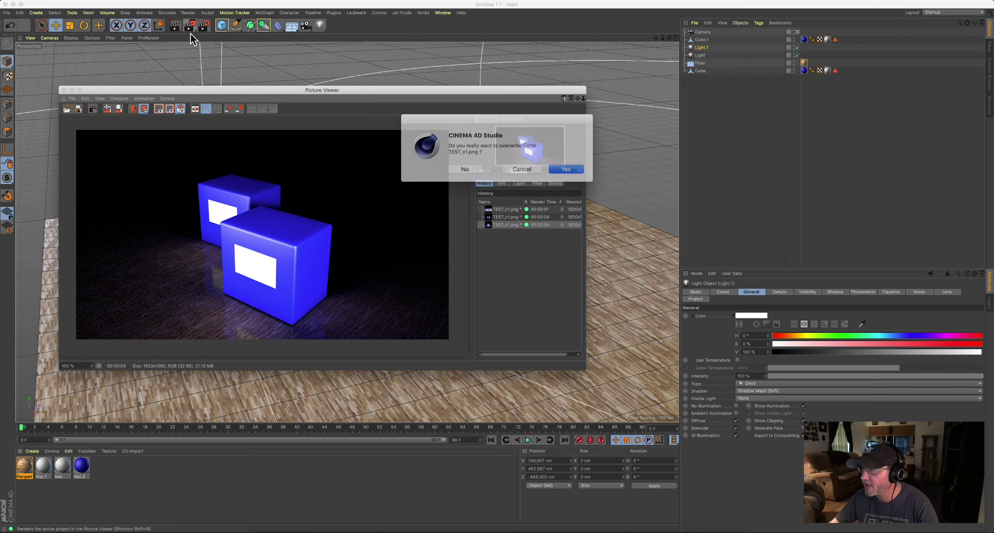
pyautogui.click(556, 166)
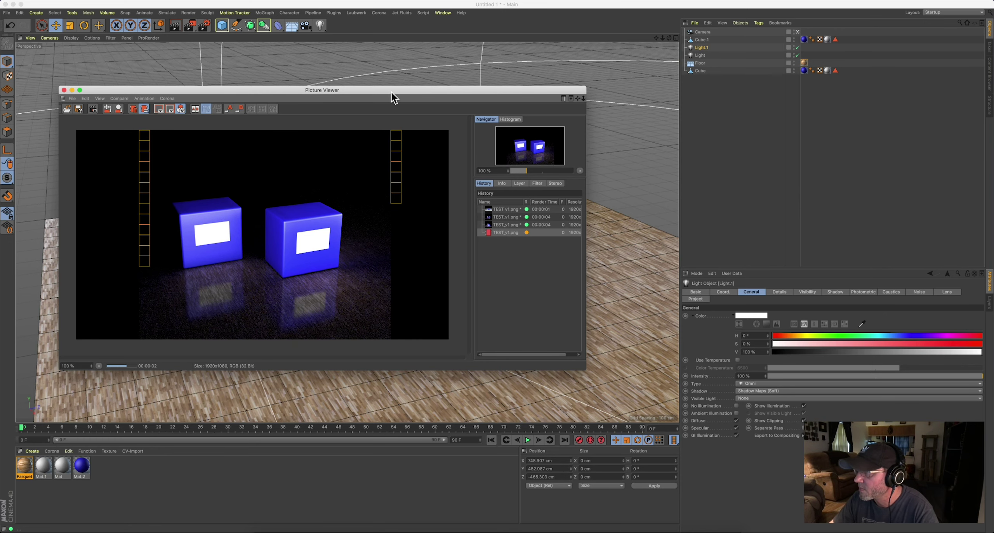
pyautogui.moveTo(391, 91); pyautogui.dragTo(491, 81)
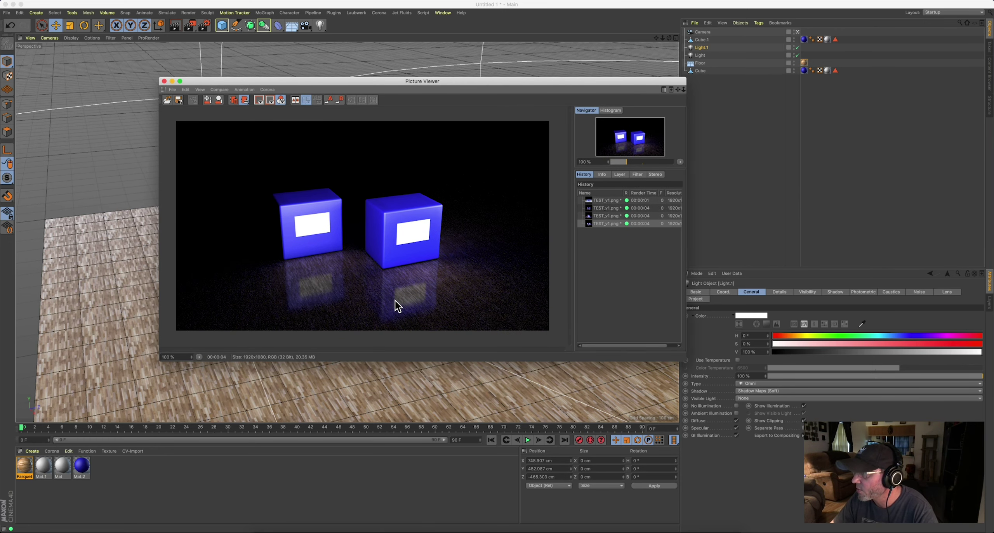
pyautogui.click(543, 83)
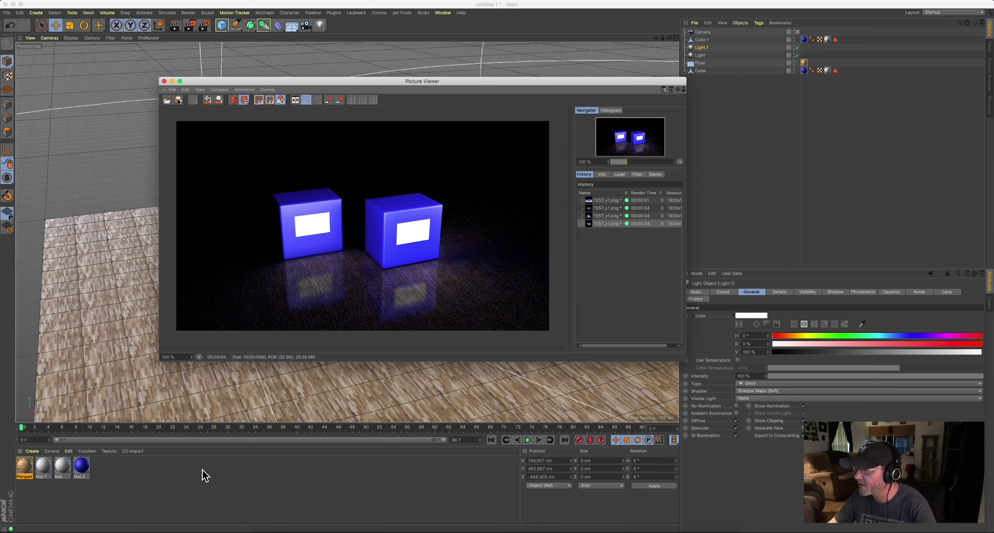
# - Open the Content Browser and examine the Visualize material presets, including Concrete, Glass, Jewellery, Liquid, Leather, Walls and Wood
pyautogui.click(444, 12)
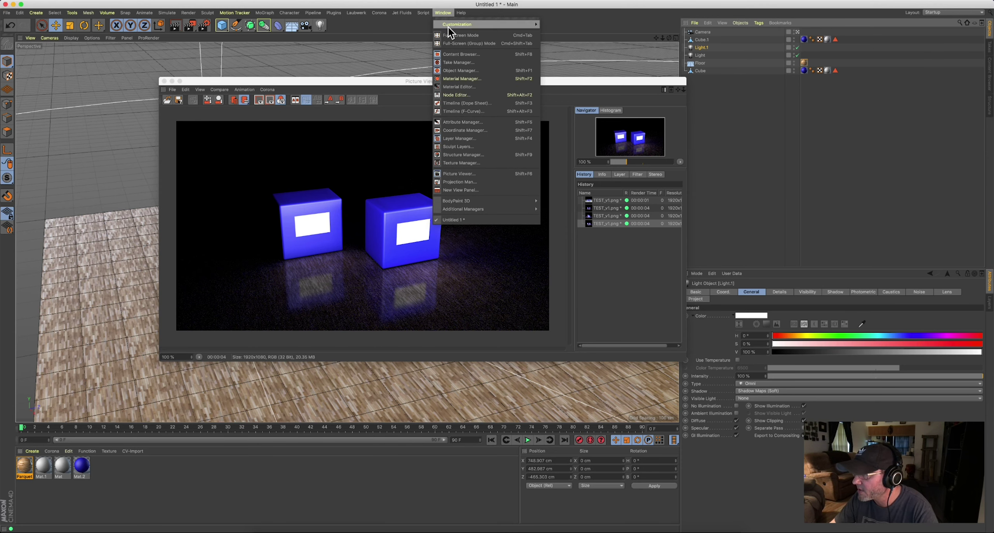
pyautogui.click(451, 51)
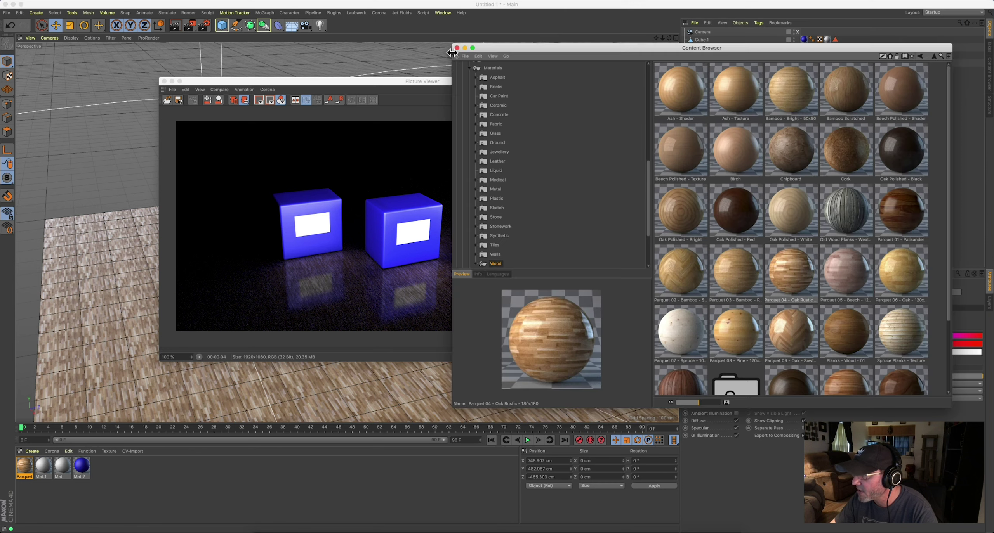
pyautogui.click(504, 114)
pyautogui.click(497, 133)
pyautogui.click(500, 152)
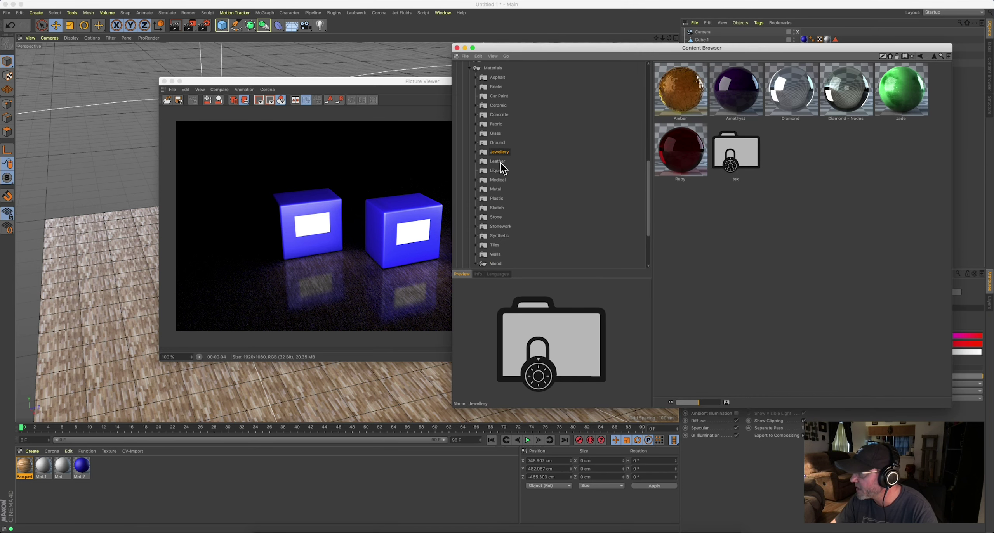
pyautogui.click(497, 171)
pyautogui.click(498, 161)
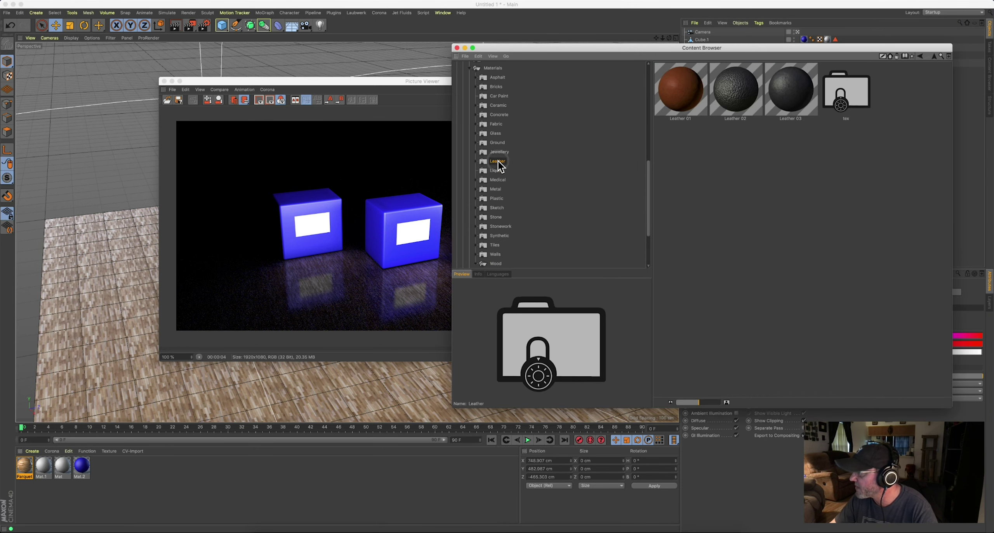
pyautogui.click(496, 255)
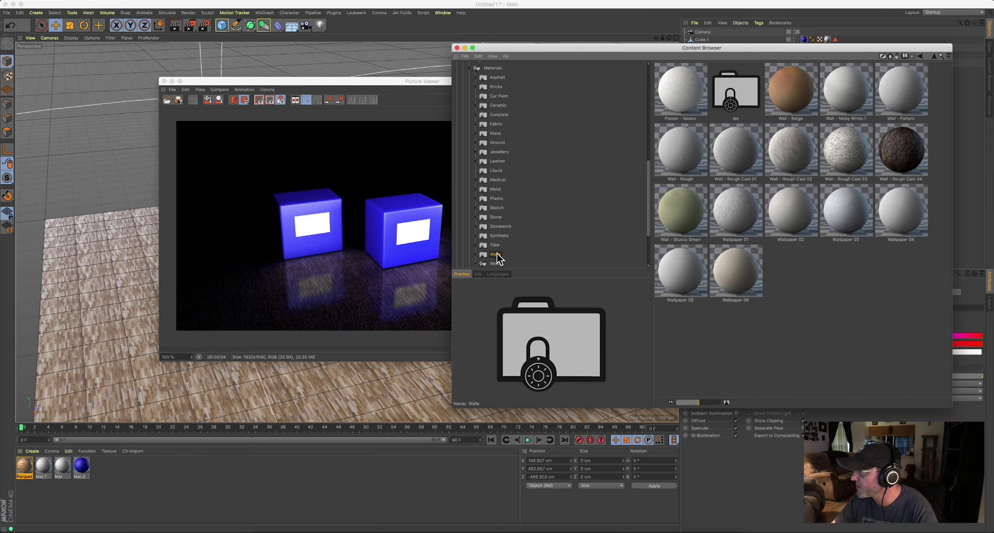
pyautogui.click(499, 264)
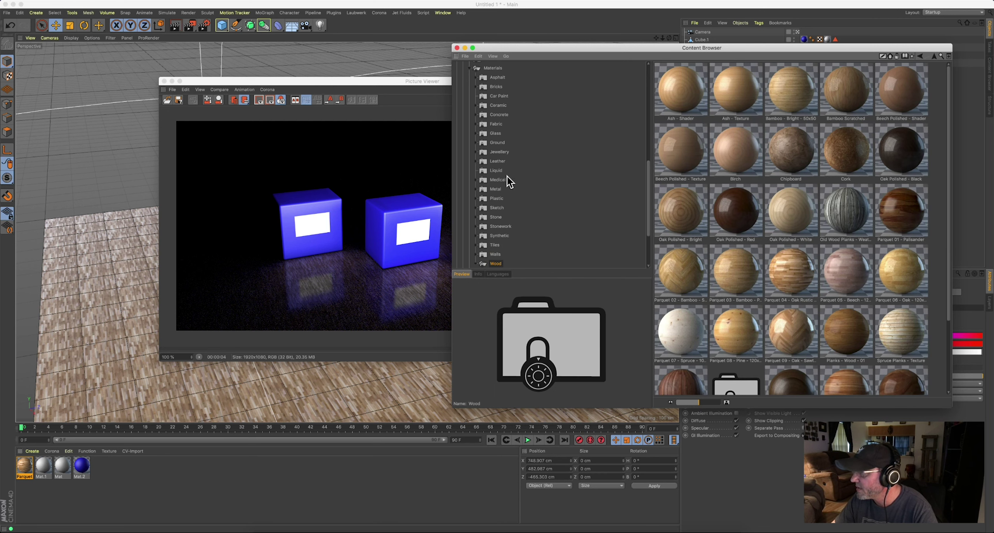
pyautogui.click(496, 164)
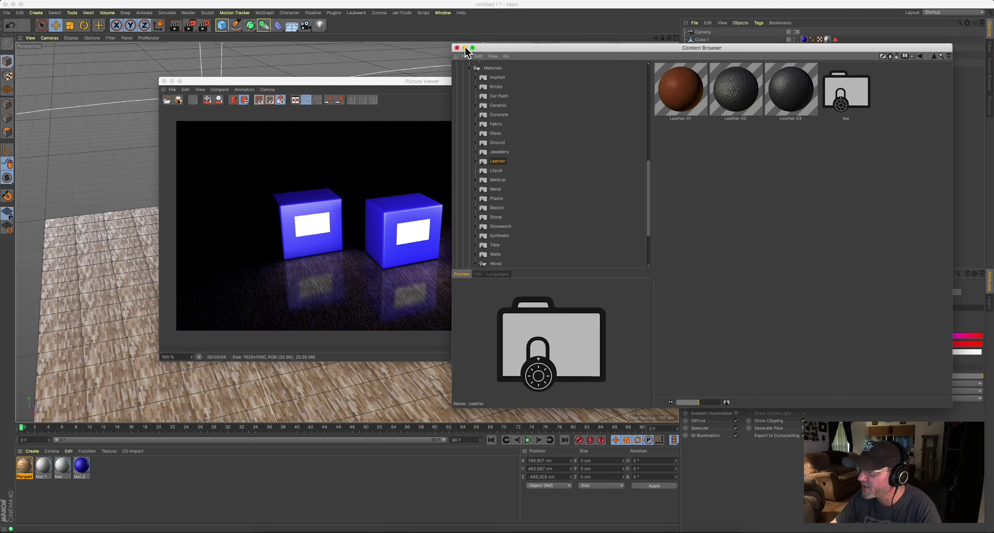
# - Look through the 3D Objects presets such as Appliances, Bedroom and Electronics, and close the Content Browser and Picture Viewer
pyautogui.scroll(3, 514, 114)
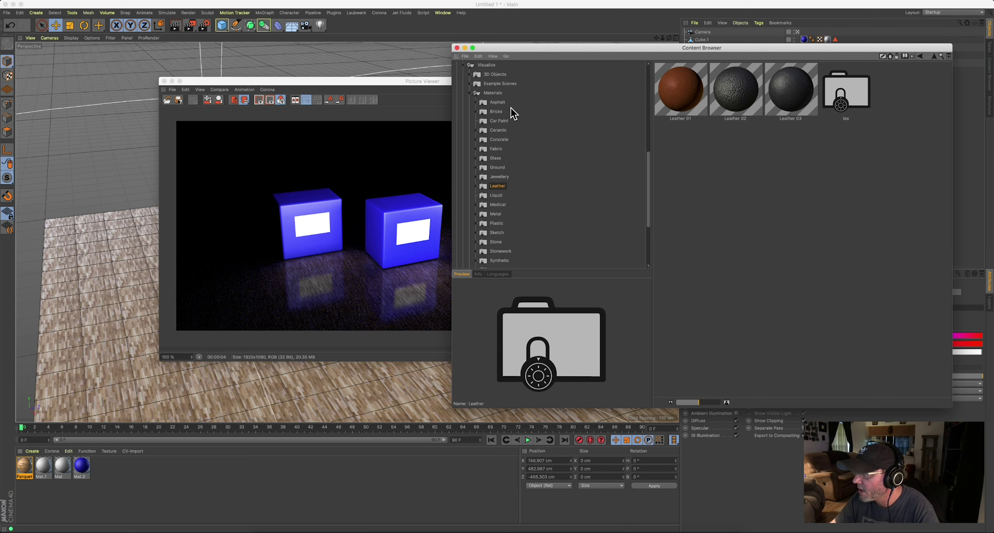
pyautogui.click(470, 93)
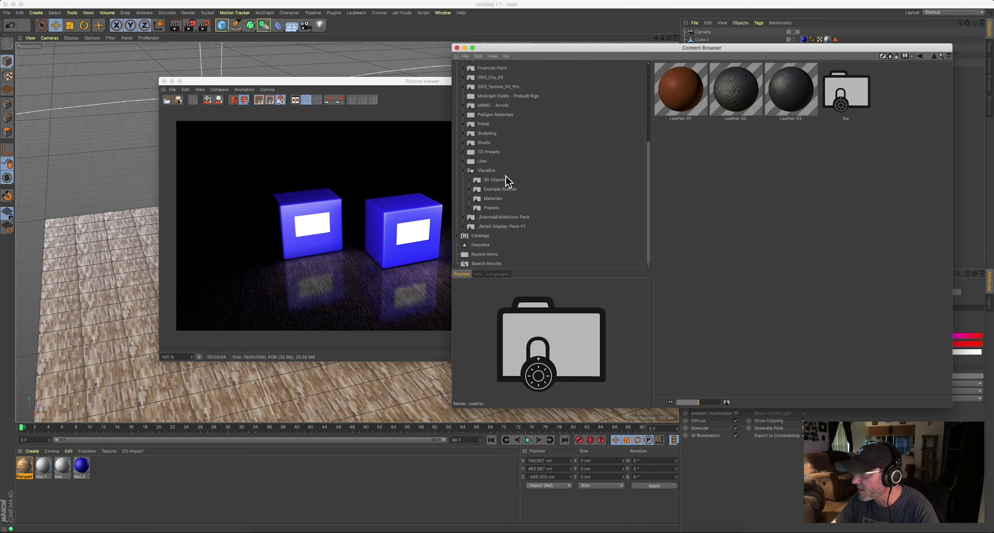
pyautogui.click(491, 180)
pyautogui.click(470, 181)
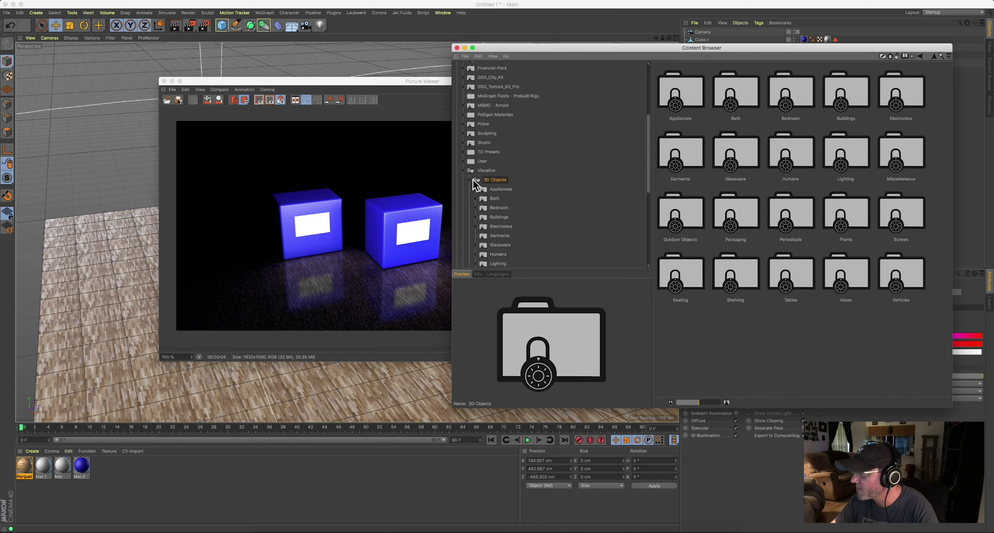
pyautogui.click(497, 189)
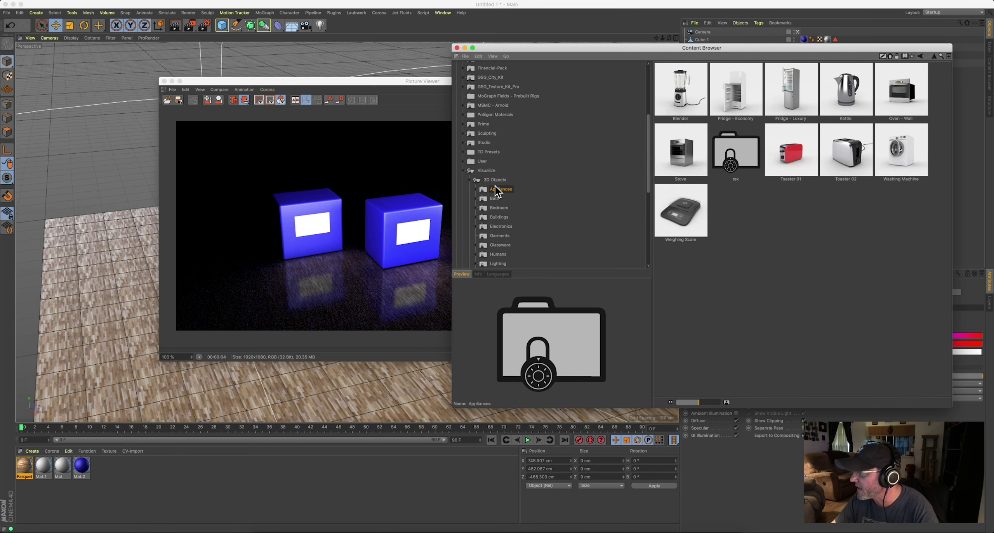
pyautogui.click(497, 207)
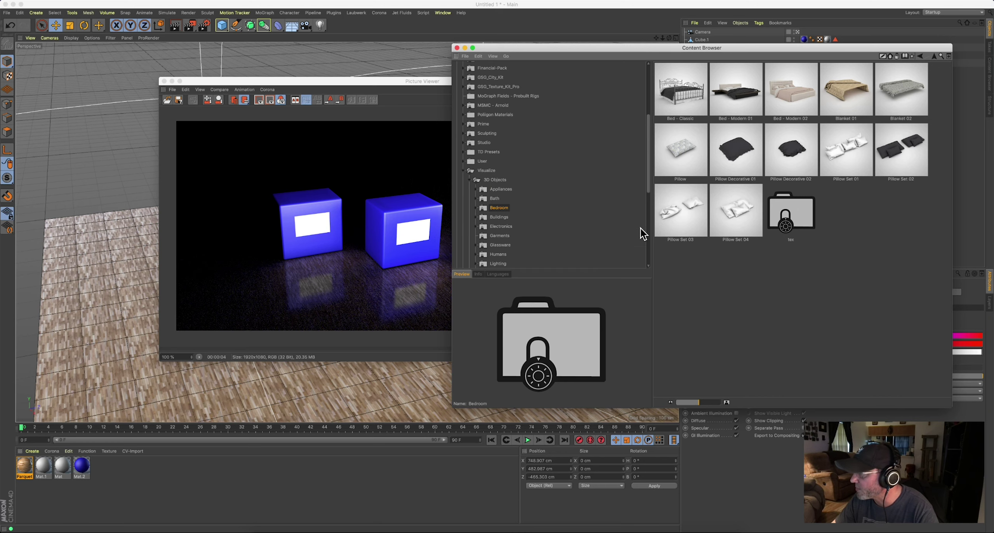
pyautogui.click(500, 218)
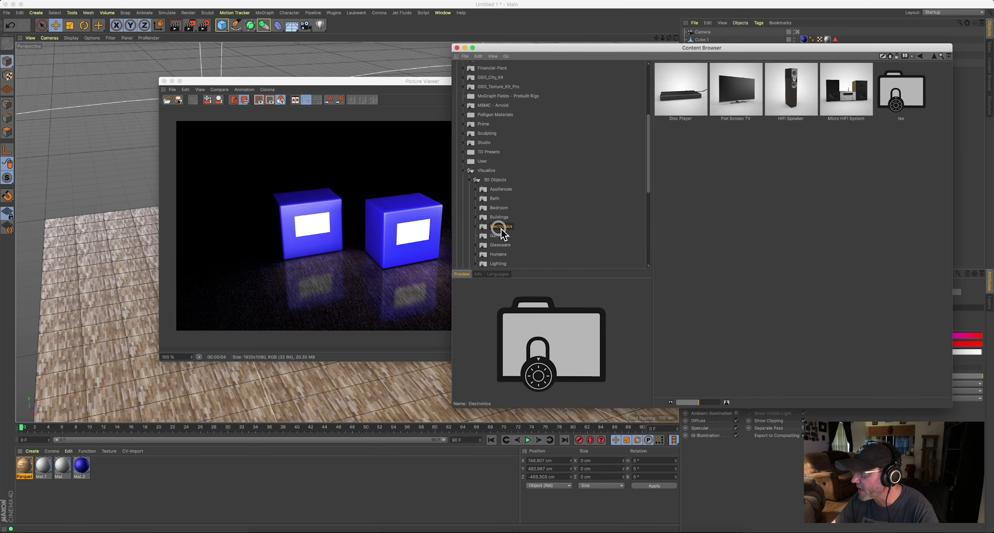
pyautogui.click(498, 208)
pyautogui.click(501, 190)
pyautogui.click(457, 47)
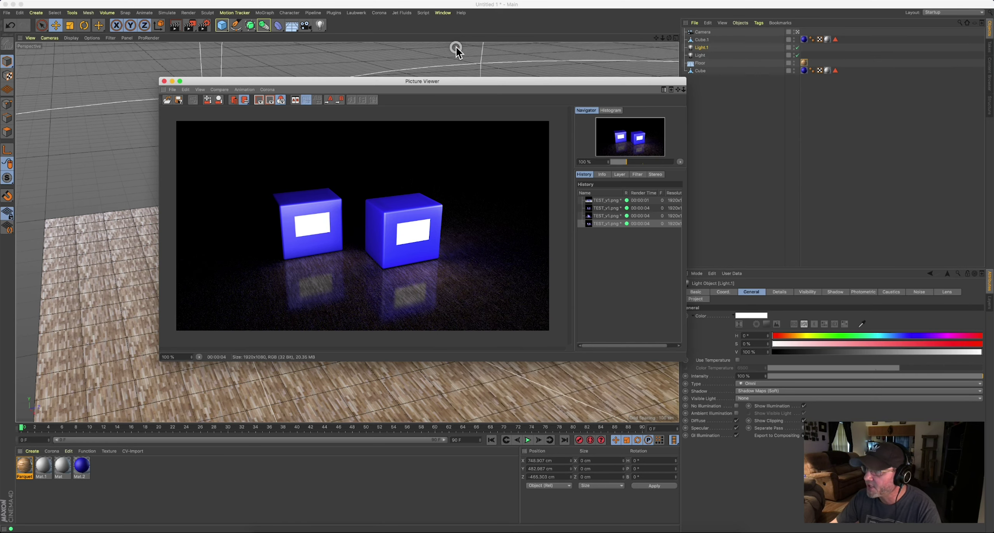
pyautogui.click(164, 81)
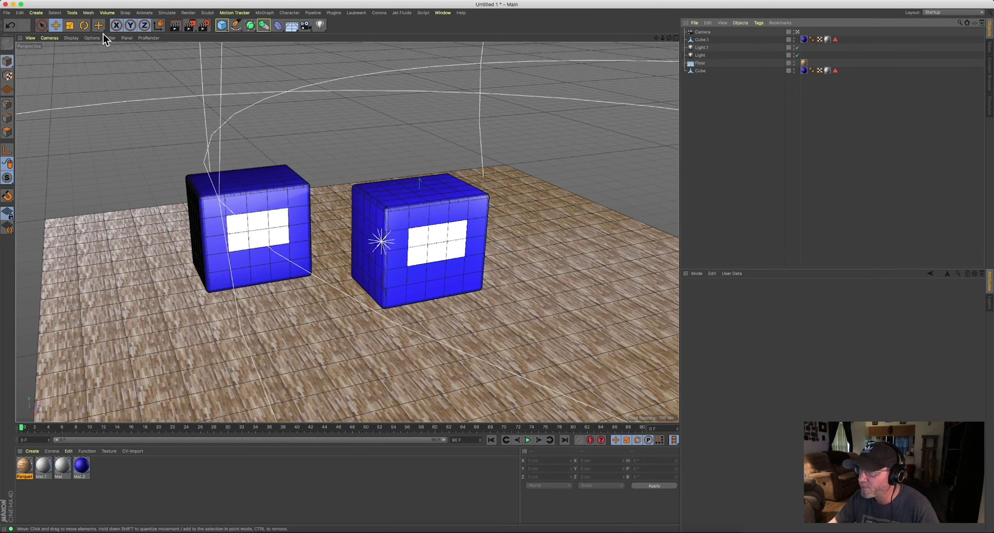
# - Add a third cube primitive to the scene and switch to polygon mode
pyautogui.click(222, 28)
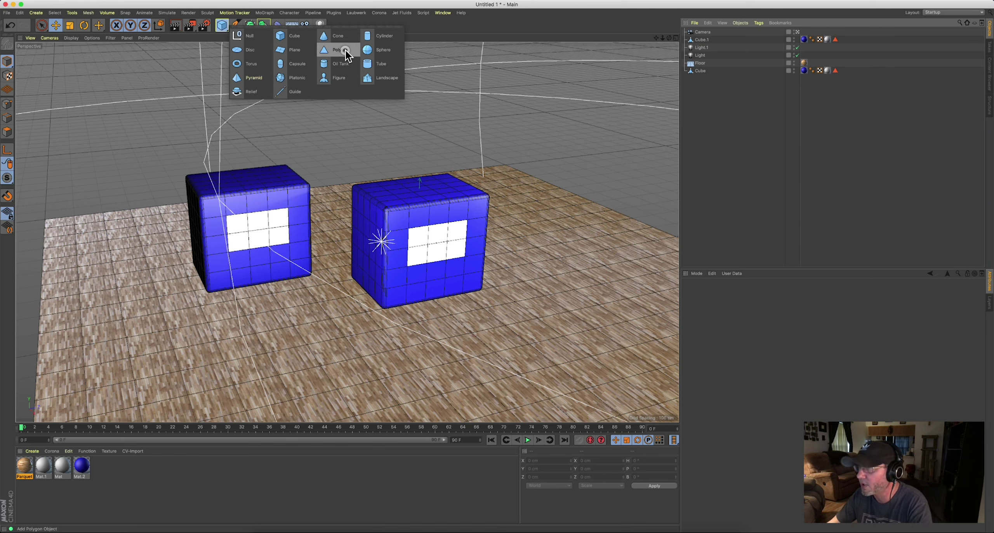
pyautogui.click(297, 36)
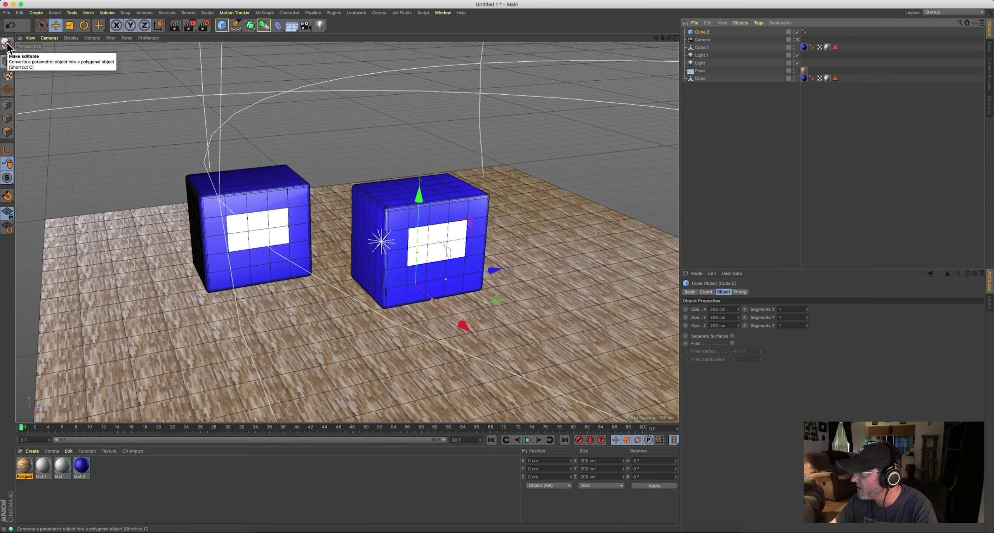
pyautogui.click(8, 133)
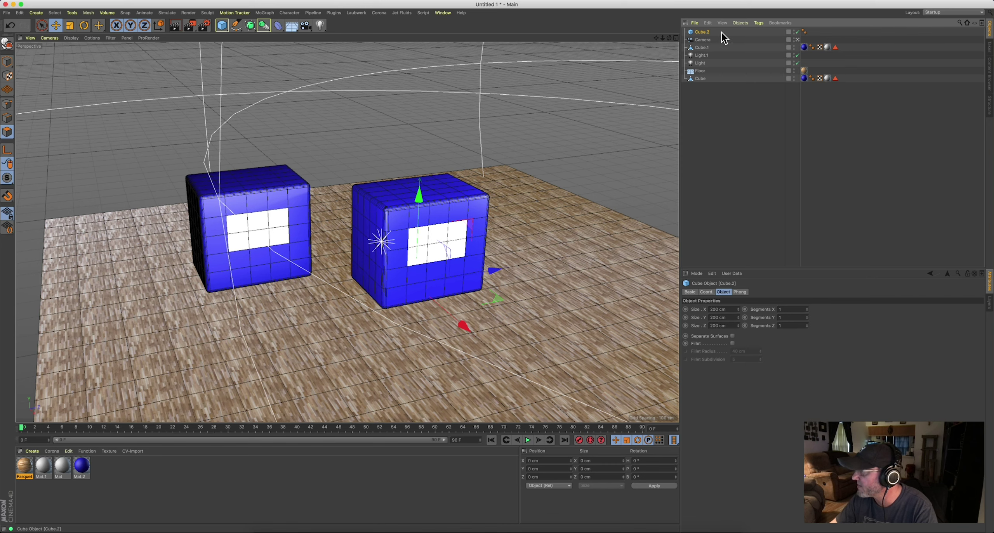
# - Add another light to review its falloff types, and delete that light again
pyautogui.click(701, 55)
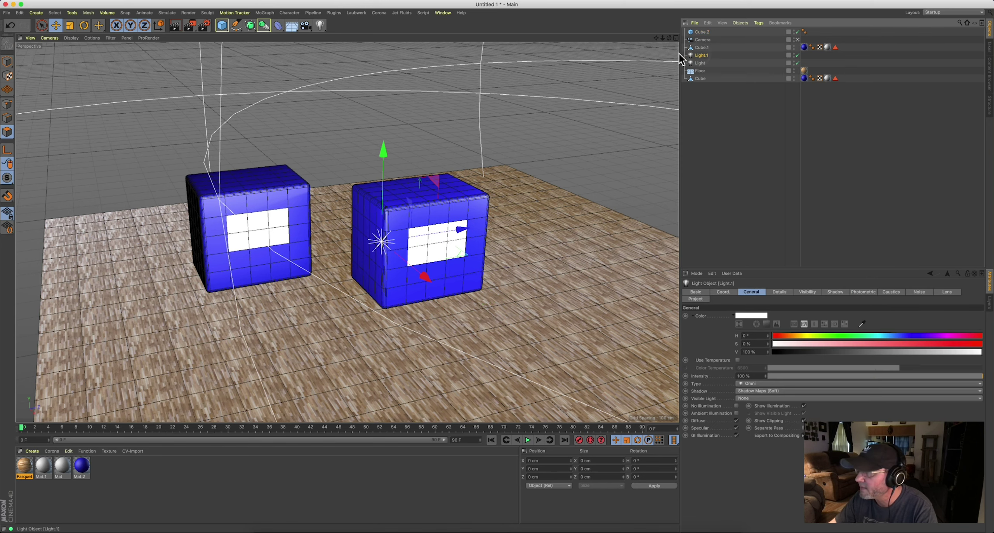
pyautogui.click(320, 25)
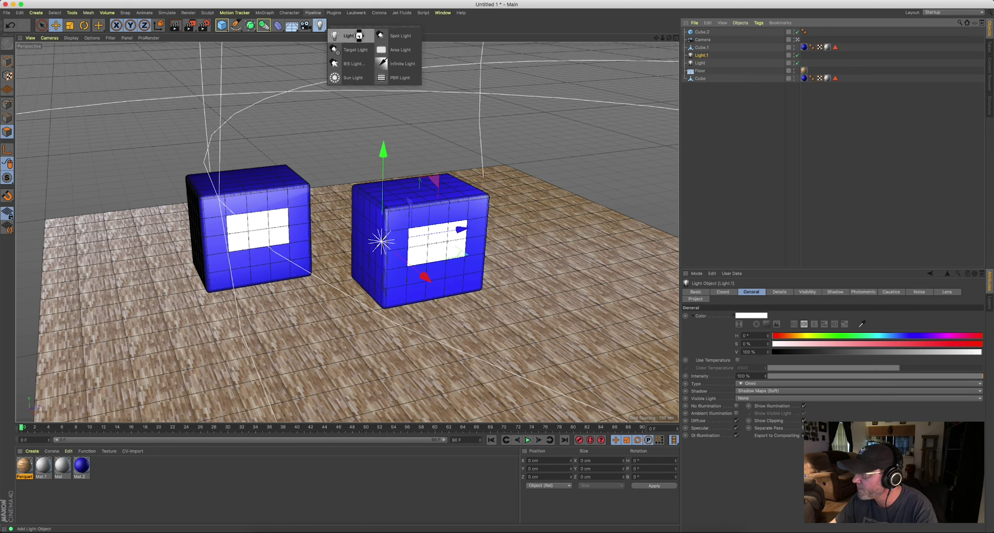
pyautogui.click(342, 36)
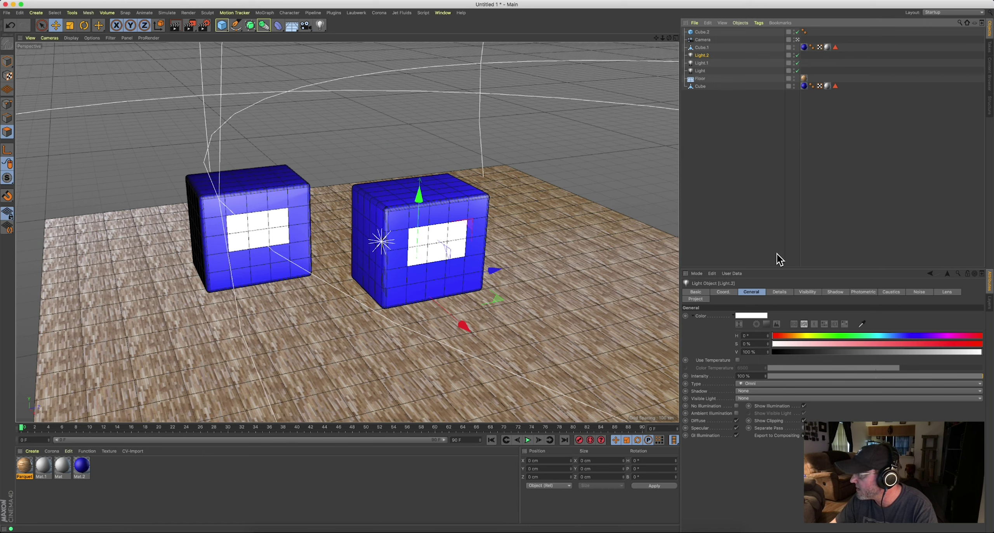
pyautogui.click(785, 291)
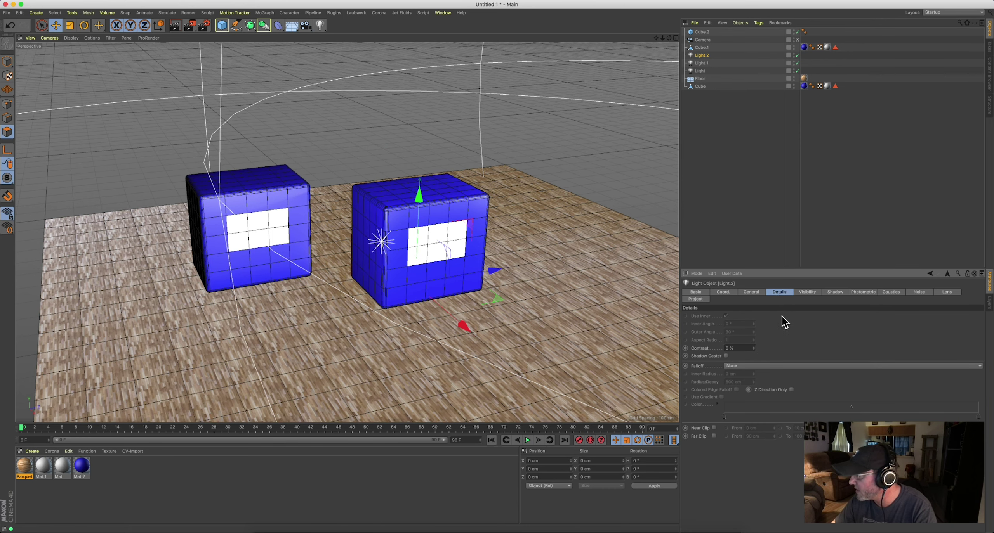
pyautogui.click(764, 367)
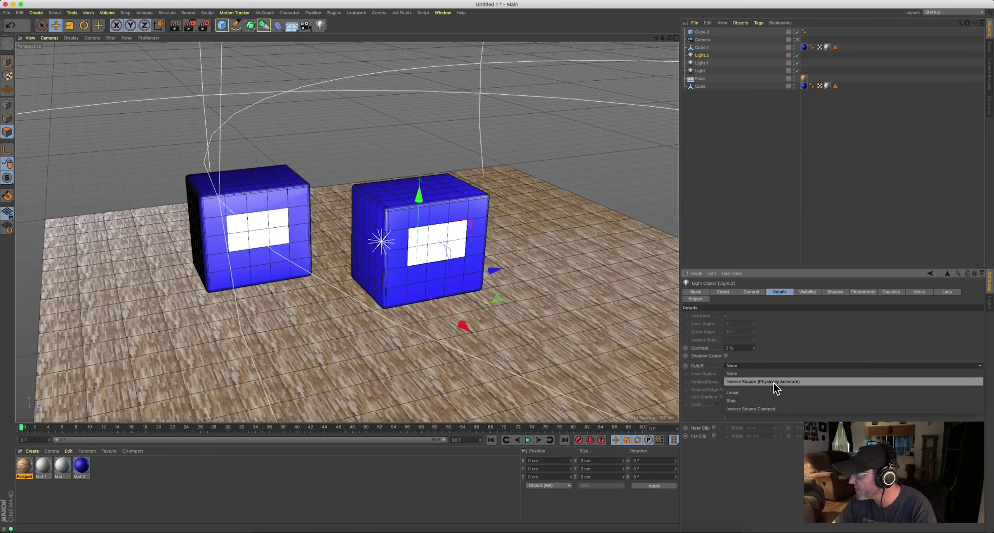
pyautogui.click(800, 383)
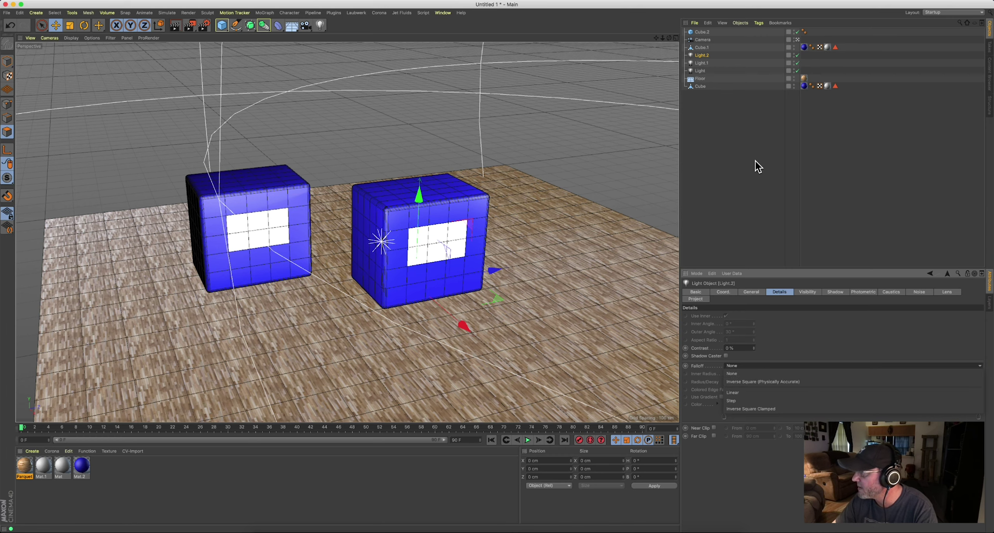
pyautogui.click(745, 136)
pyautogui.click(703, 56)
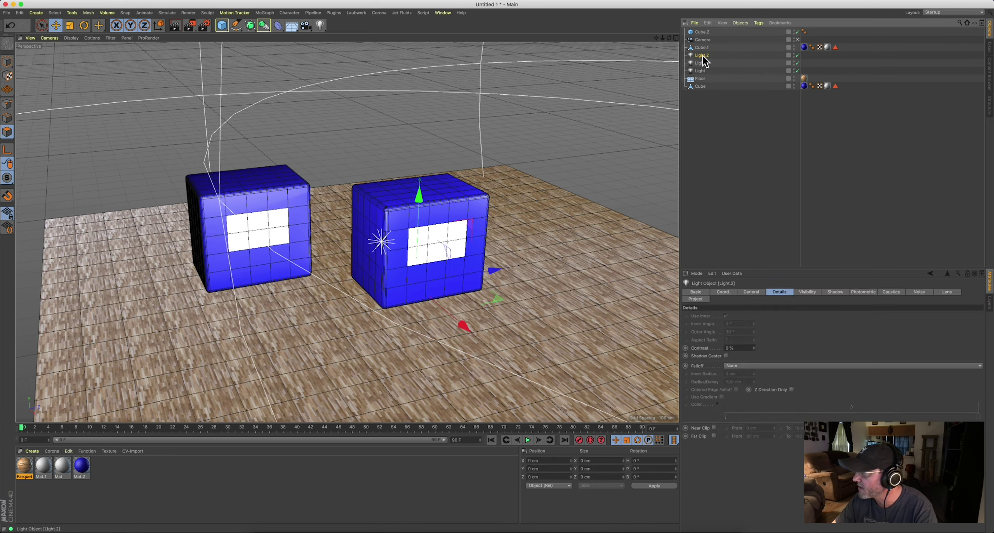
pyautogui.press('Delete')
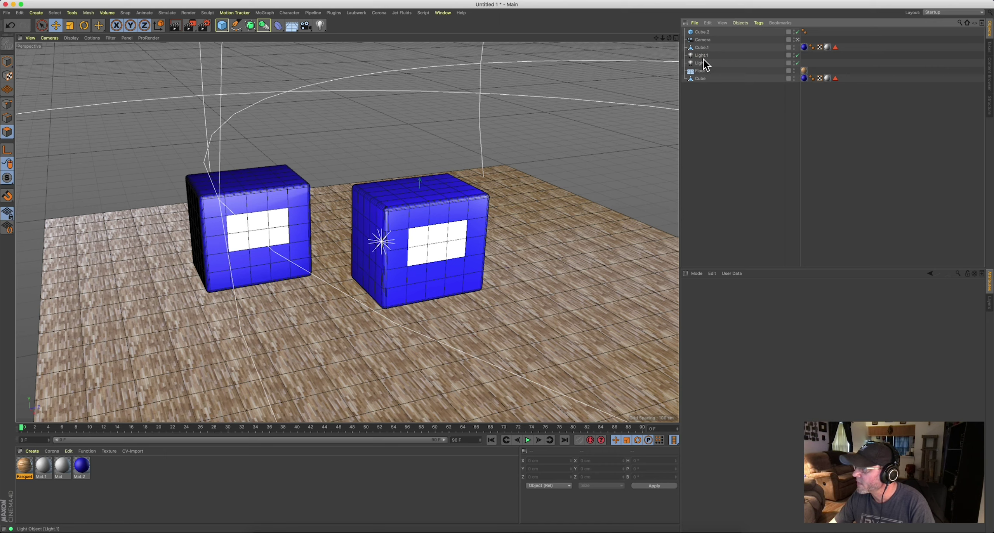
# - Select the Floor object and view the available floor, sky and environment object types
pyautogui.click(533, 315)
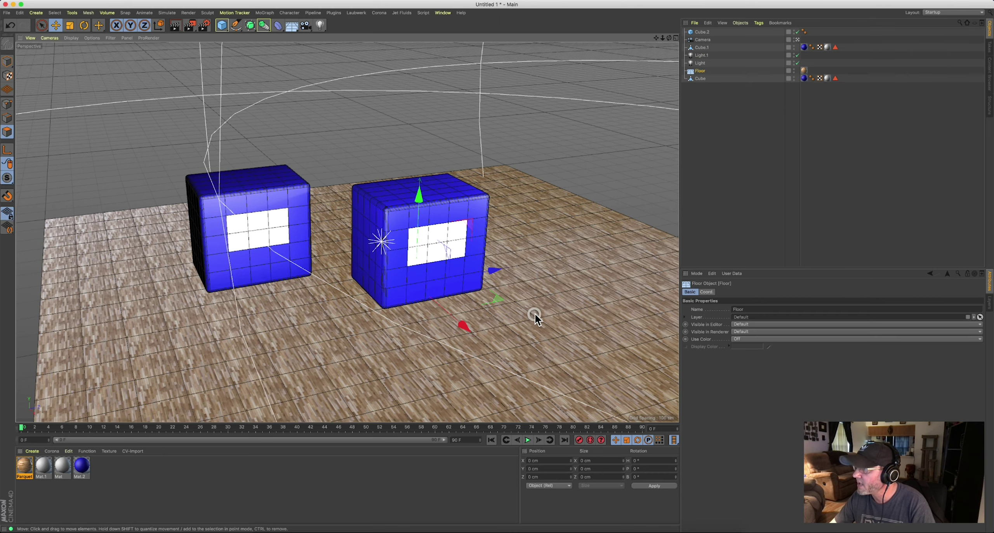
pyautogui.click(290, 25)
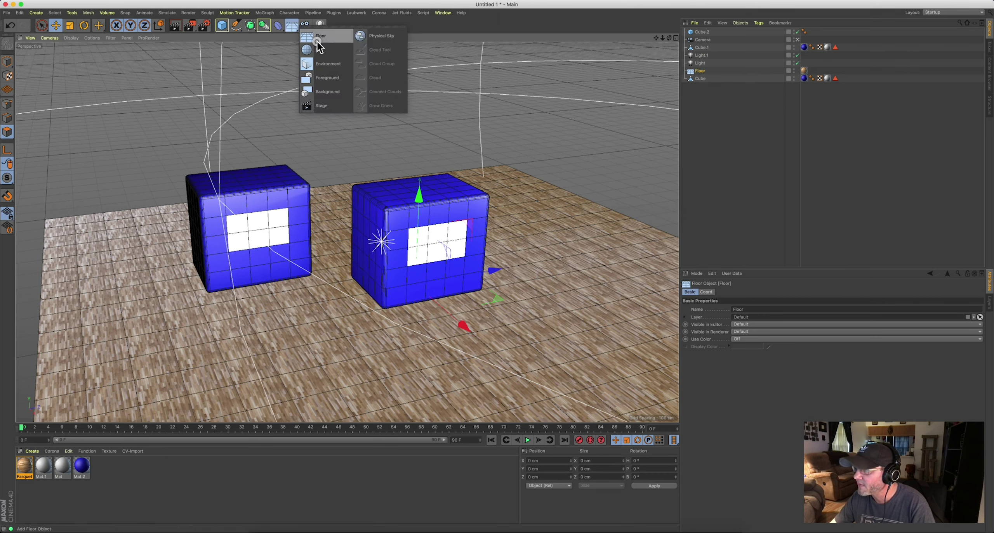
pyautogui.click(709, 104)
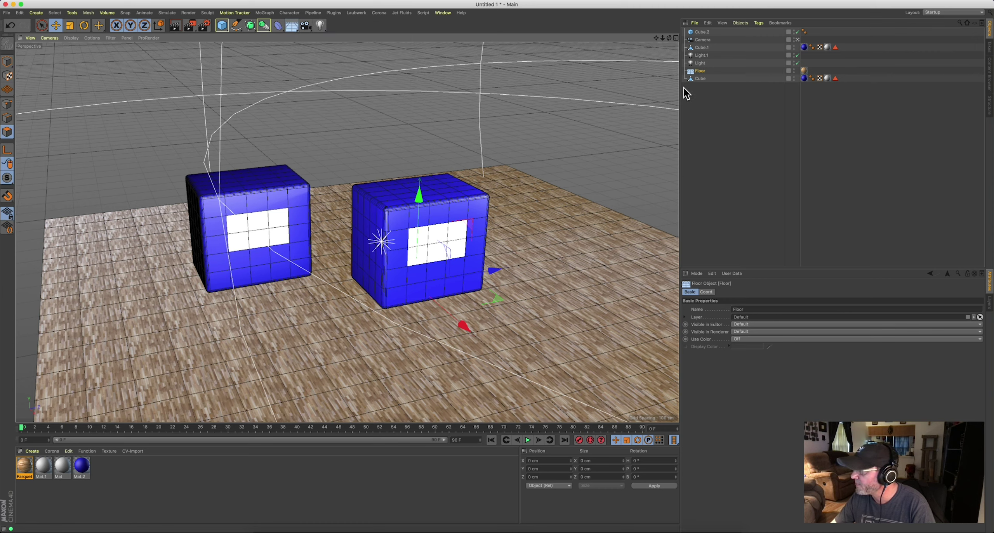
# - Review the Camera, Cube.2 and Cube.1 objects' properties and examine the two blue cubes from different angles
pyautogui.click(702, 39)
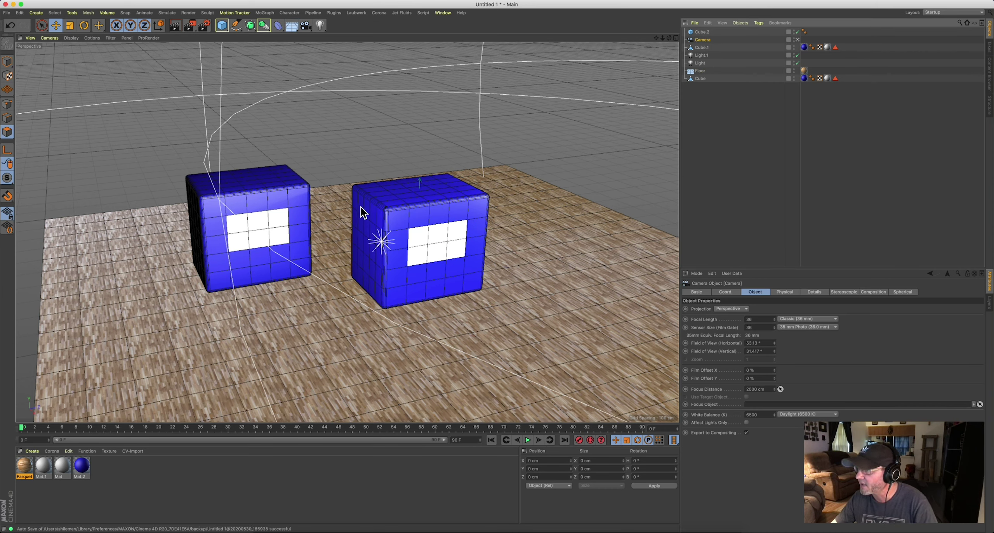
pyautogui.moveTo(377, 228)
pyautogui.keyDown('alt'); pyautogui.mouseDown()
pyautogui.moveTo(360, 207)
pyautogui.moveTo(381, 230)
pyautogui.moveTo(371, 238)
pyautogui.mouseUp(); pyautogui.keyUp('alt')
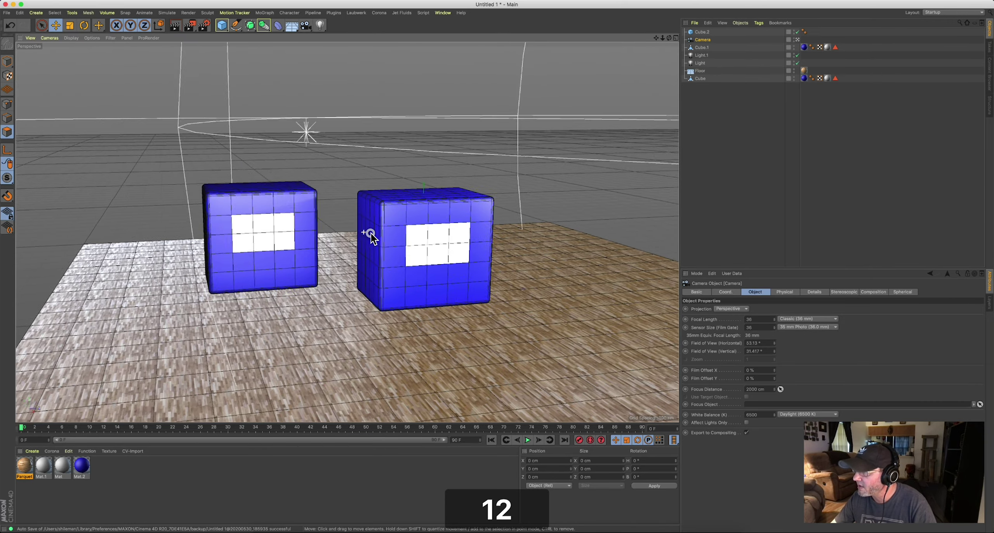
pyautogui.keyDown('alt'); pyautogui.moveTo(371, 238); pyautogui.dragTo(406, 225, button='right'); pyautogui.keyUp('alt')
pyautogui.moveTo(406, 222)
pyautogui.keyDown('alt'); pyautogui.mouseDown()
pyautogui.moveTo(395, 196)
pyautogui.moveTo(412, 226)
pyautogui.mouseUp(); pyautogui.keyUp('alt')
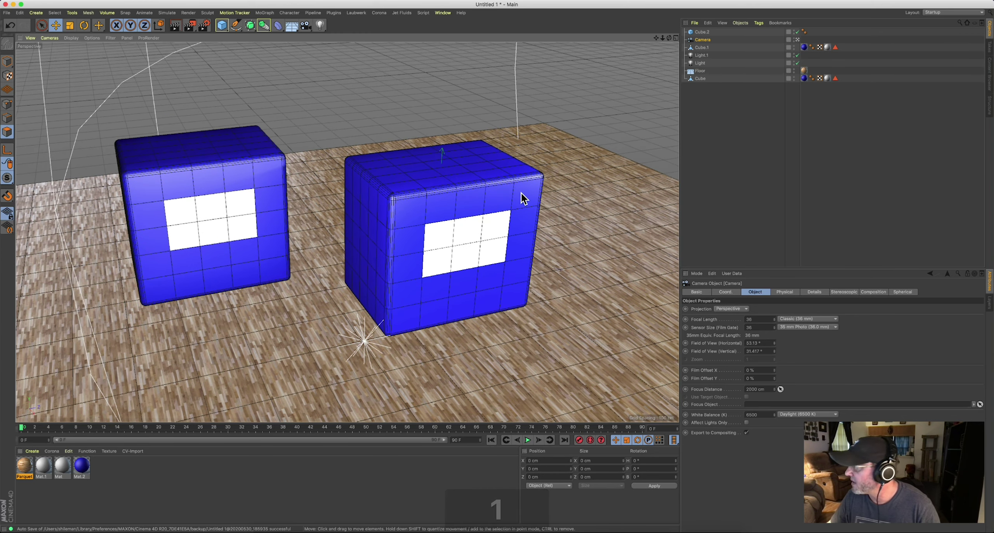
pyautogui.click(701, 32)
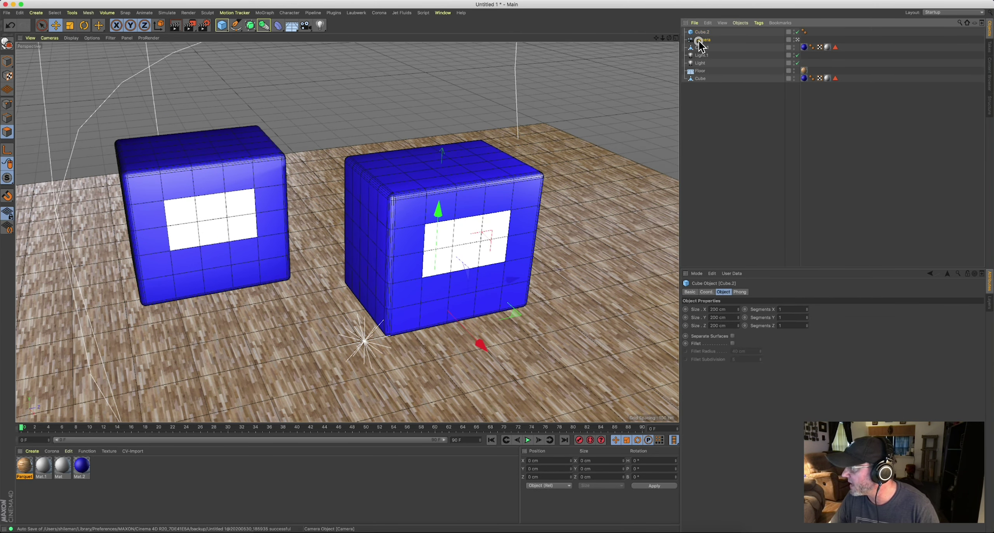
pyautogui.click(699, 40)
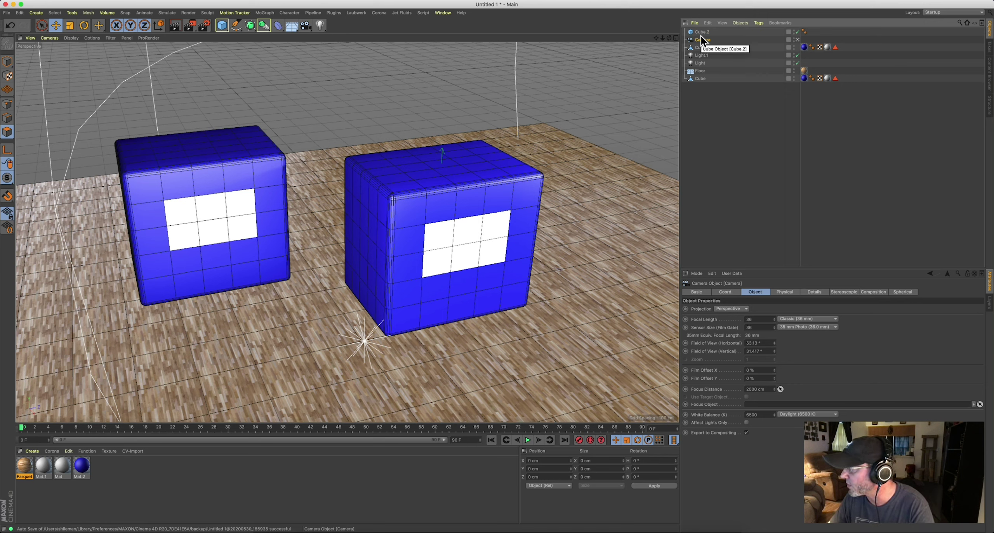
pyautogui.click(701, 47)
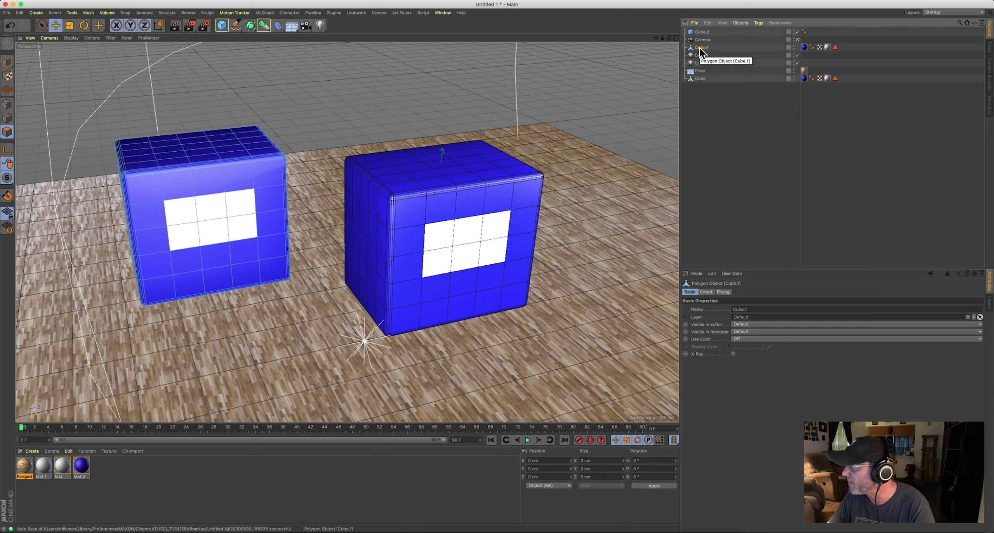
# - Review the attributes of the Camera, Cube.1 and Cube.2 objects, comparing Cube.2 selected with nothing selected
pyautogui.click(700, 55)
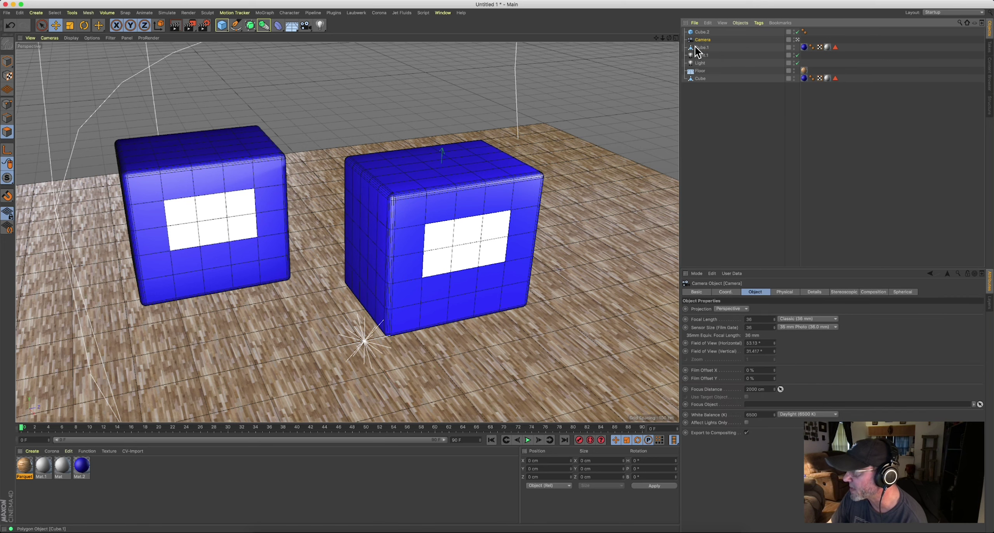
pyautogui.click(700, 48)
pyautogui.click(701, 32)
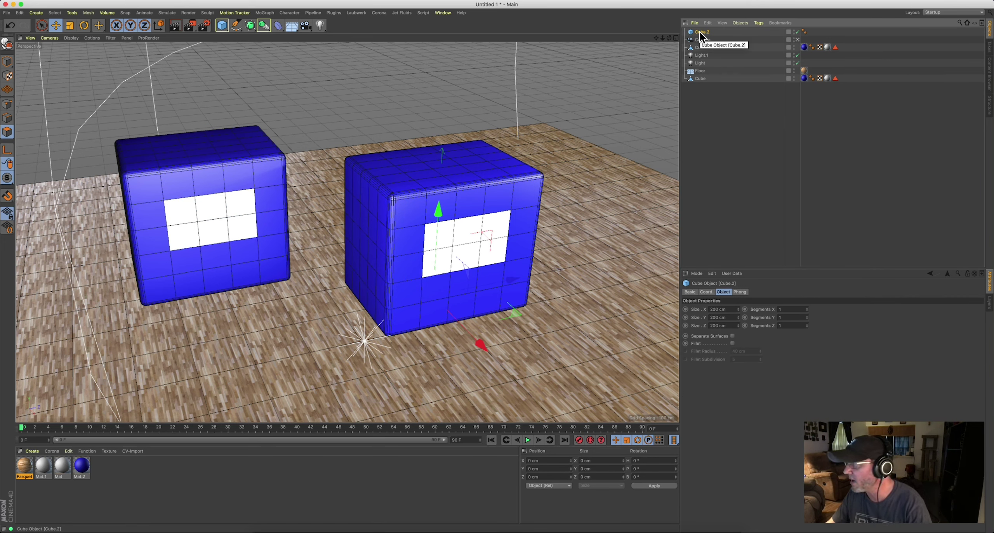
pyautogui.click(712, 109)
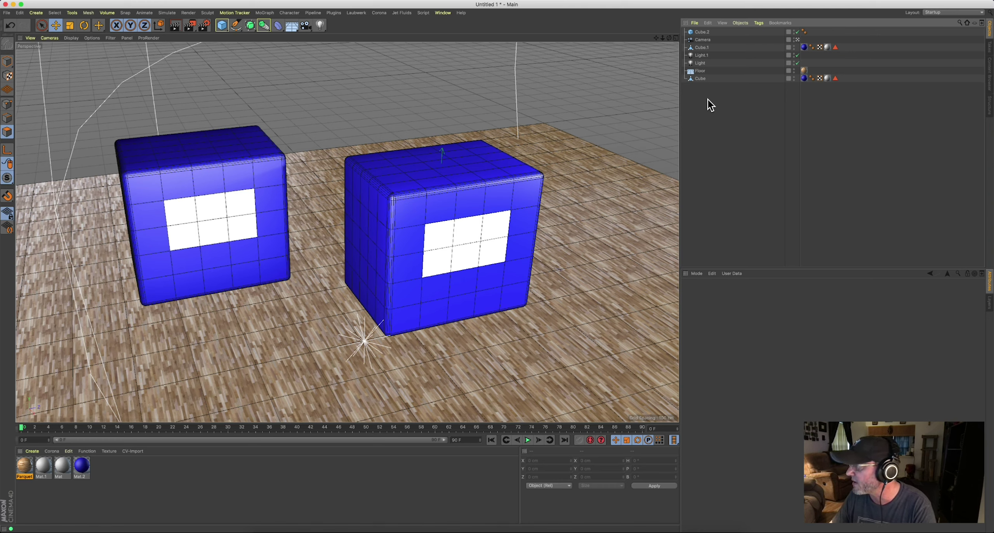
pyautogui.click(699, 32)
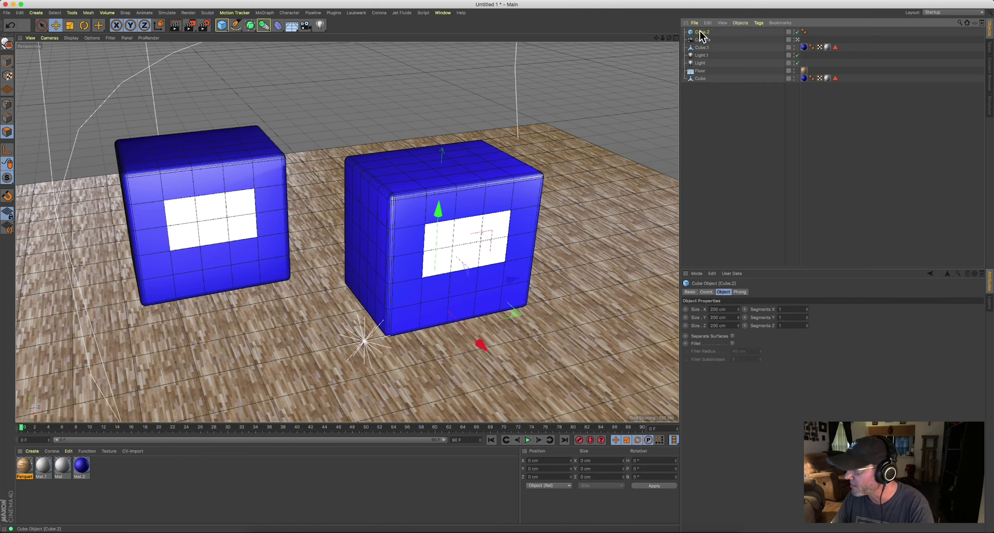
pyautogui.click(702, 108)
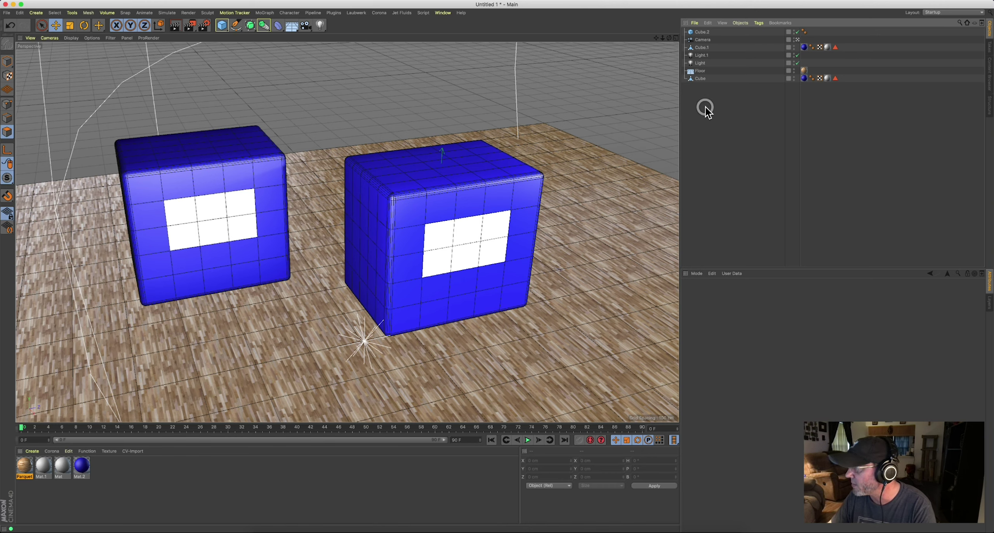
pyautogui.click(699, 34)
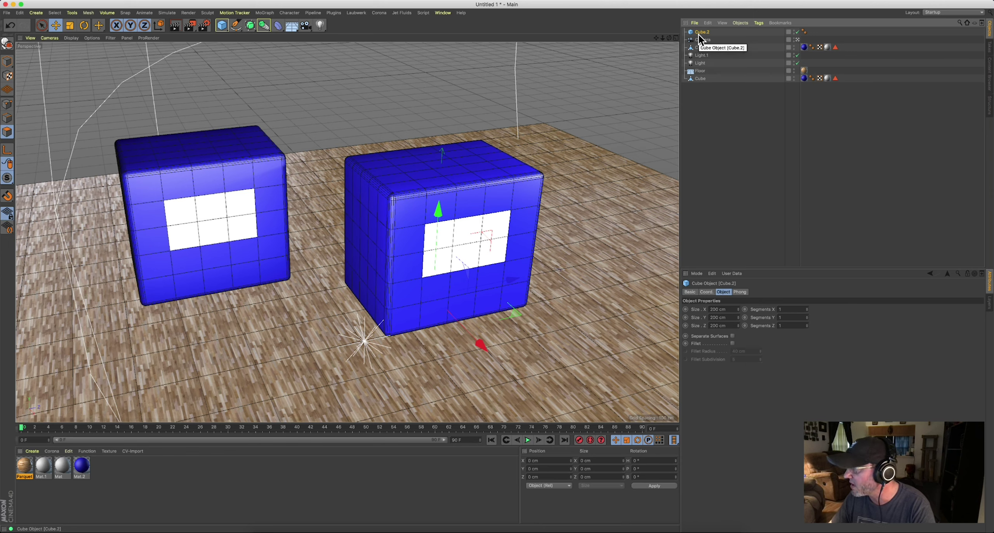
pyautogui.click(716, 129)
pyautogui.click(701, 33)
pyautogui.click(721, 108)
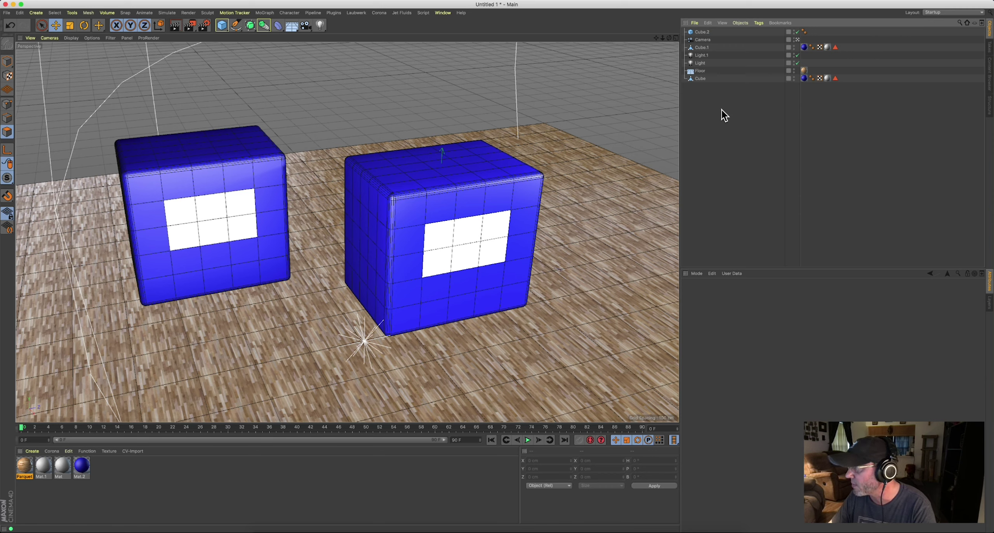
# - Step through the scene objects down to the two lights to view their attributes, and clear the selection
pyautogui.click(702, 40)
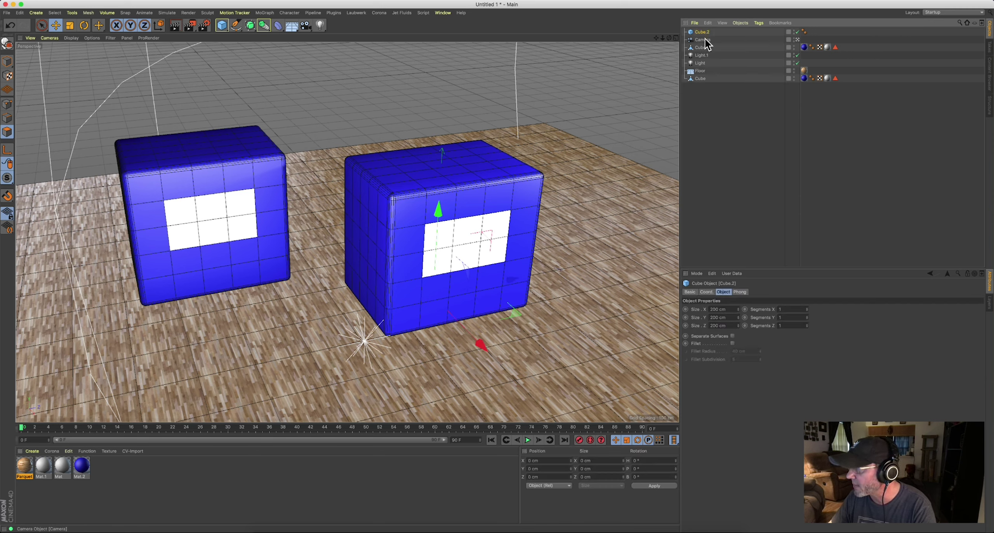
pyautogui.click(702, 48)
pyautogui.click(701, 55)
pyautogui.click(700, 62)
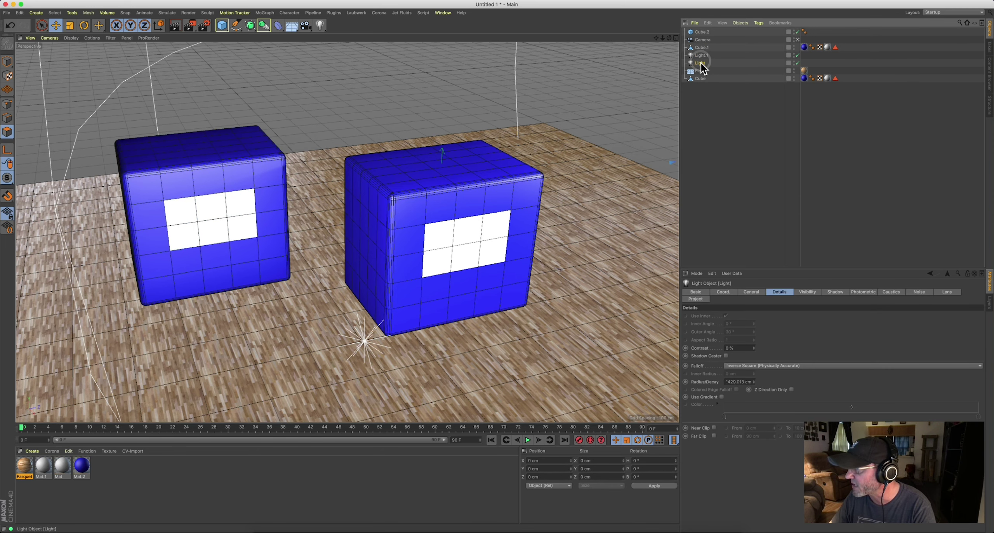
pyautogui.click(719, 121)
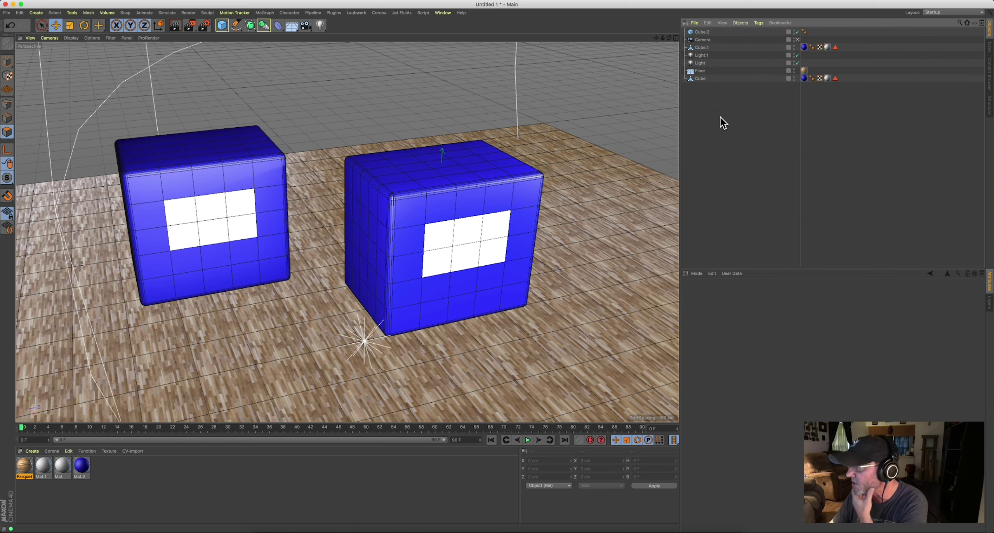